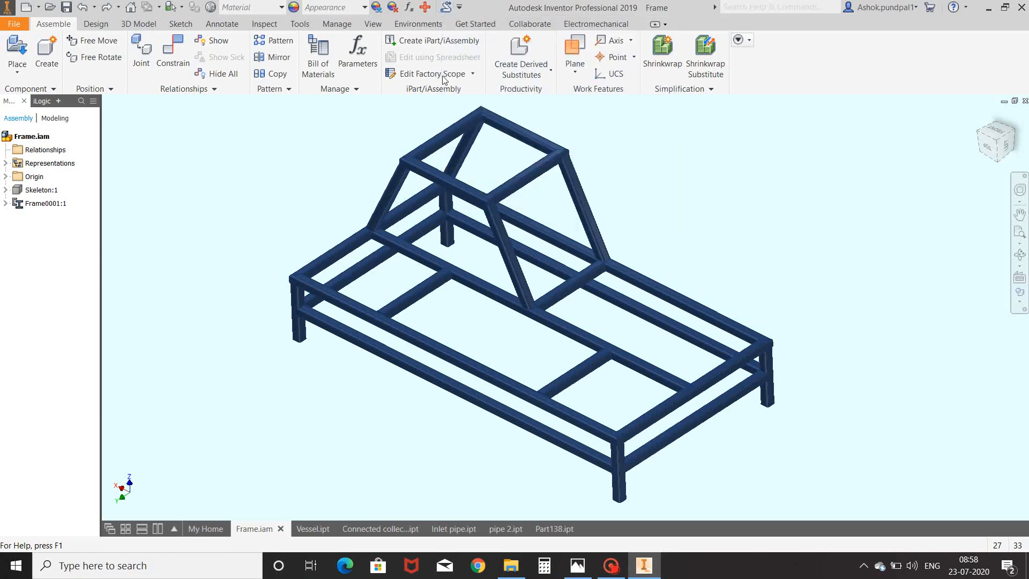
middle_click_drag(804, 231, 788, 233)
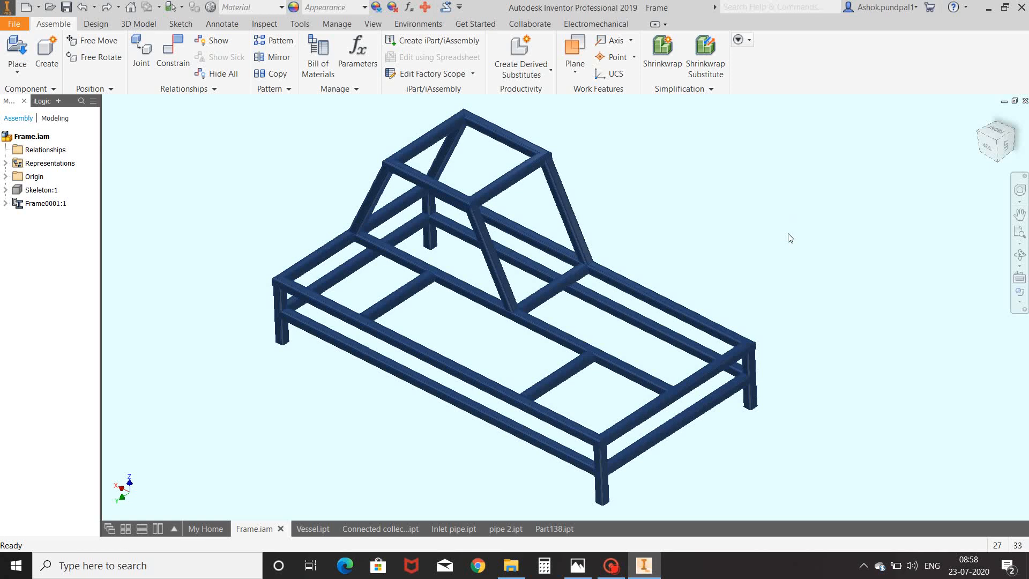
middle_click_drag(789, 238, 788, 232)
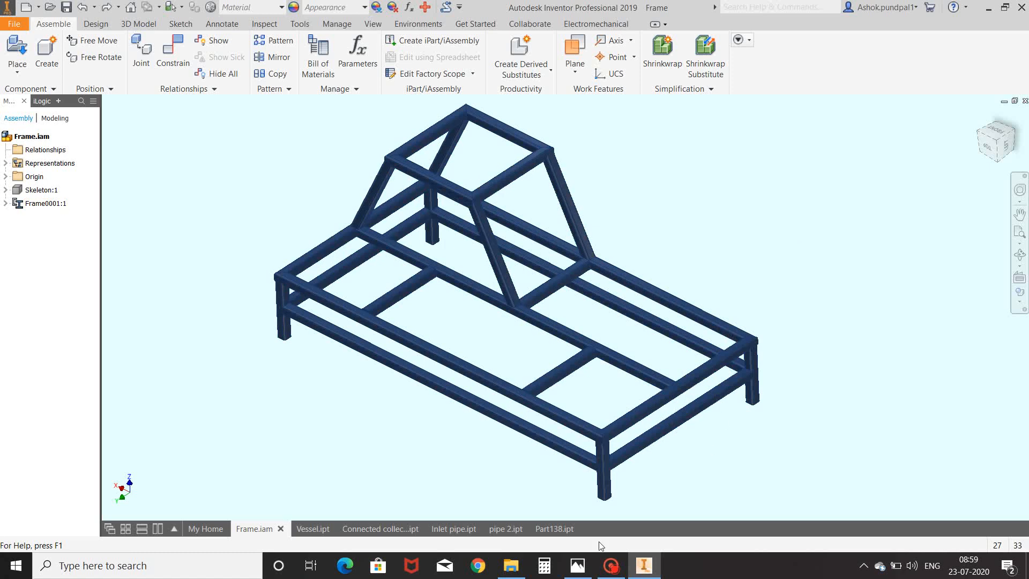
- Switch to Photos and browse the piping reference images from 14.JPG to 18.JPG, then minimize the viewer
left_click(588, 557)
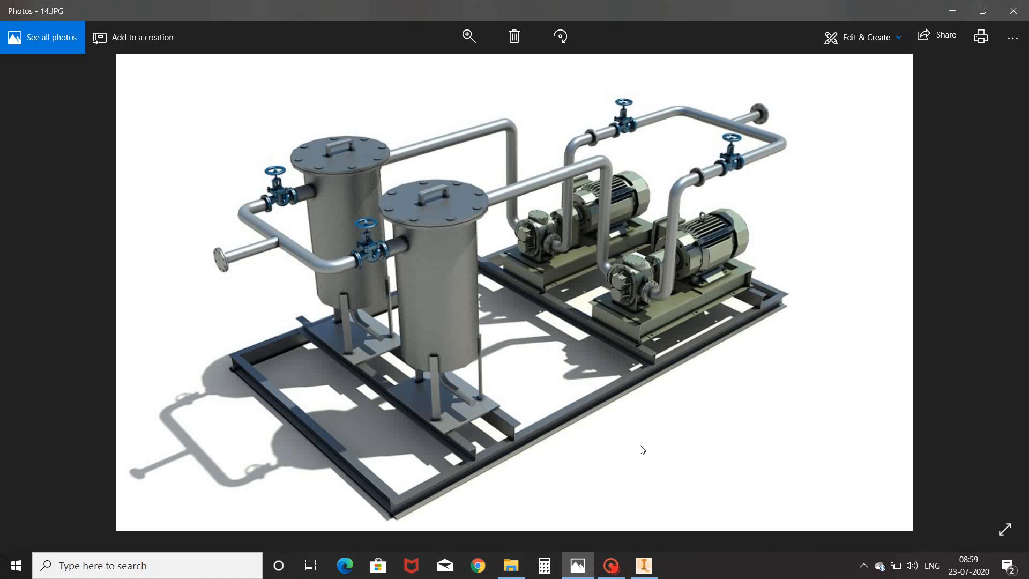
key("Right")
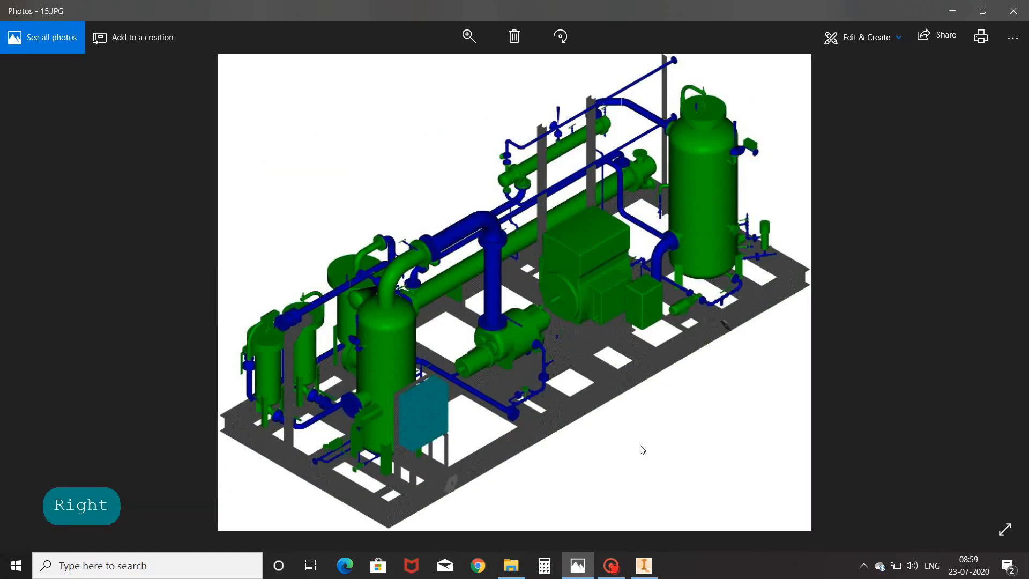
key("Right")
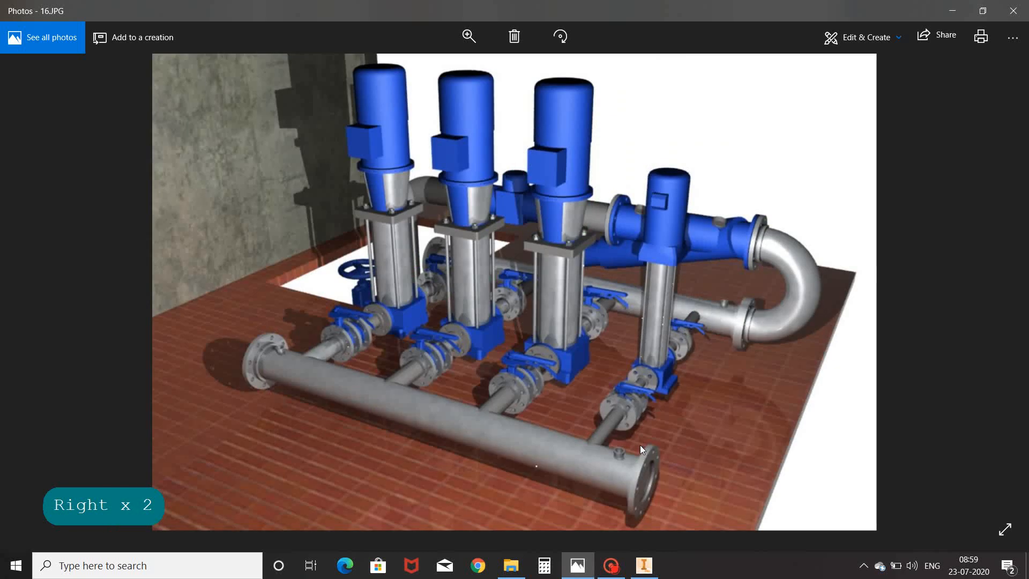
key("Right")
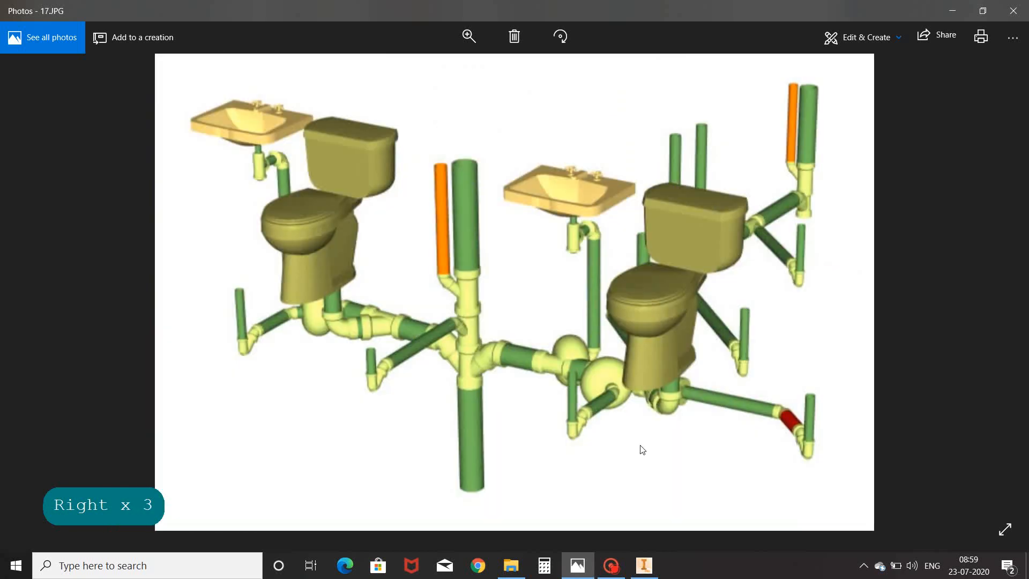
key("Right")
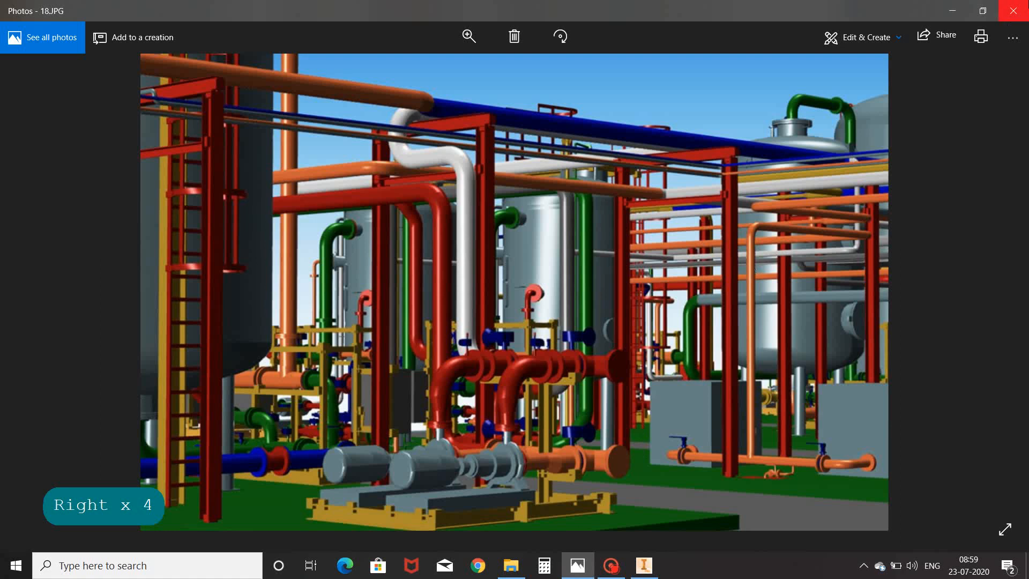
left_click(956, 8)
- Review the open Vessel, Connected collector, Inlet pipe and pipe 2 parts, and return to the Frame assembly
middle_click_drag(783, 155, 757, 168)
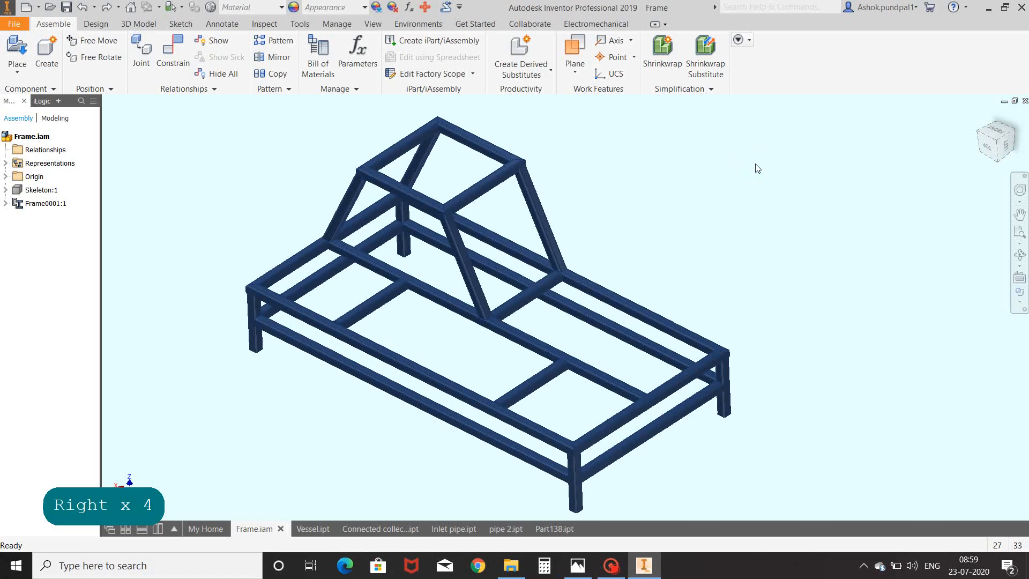
mouse_move(707, 203)
middle_mouse_down("shift")
mouse_move(717, 194)
mouse_move(705, 202)
middle_mouse_up("shift")
left_click(554, 292)
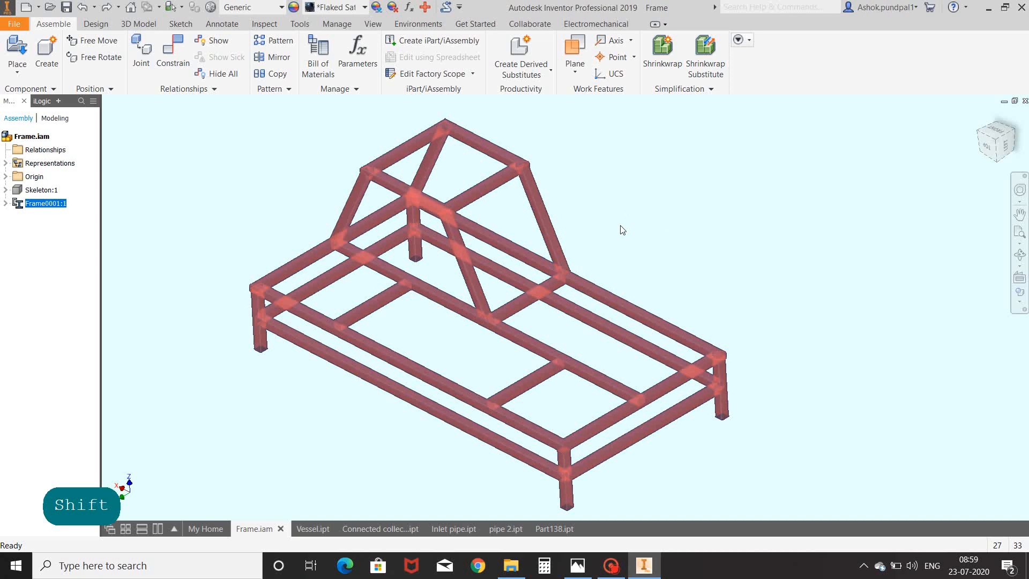
left_click(313, 528)
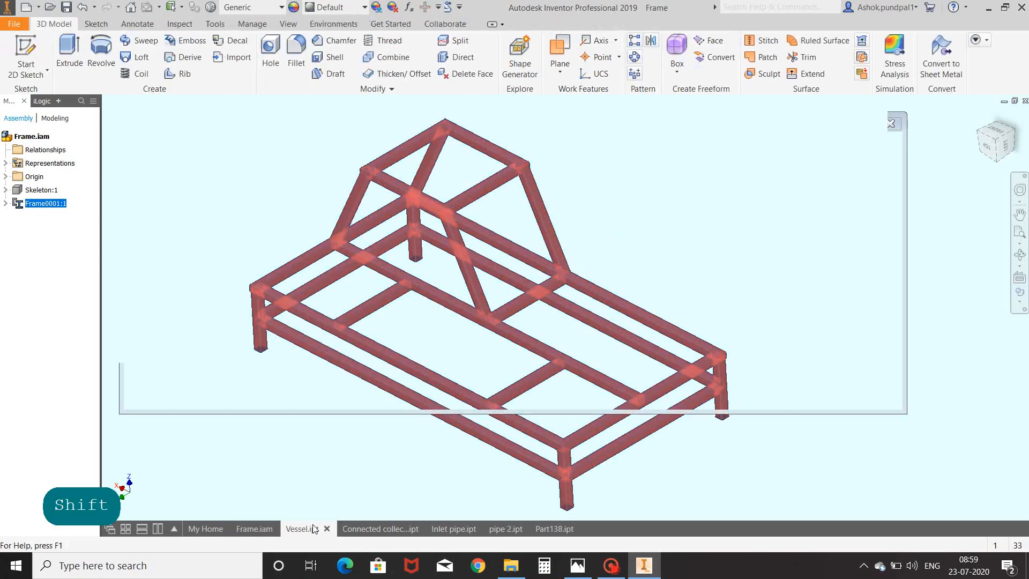
left_click(373, 530)
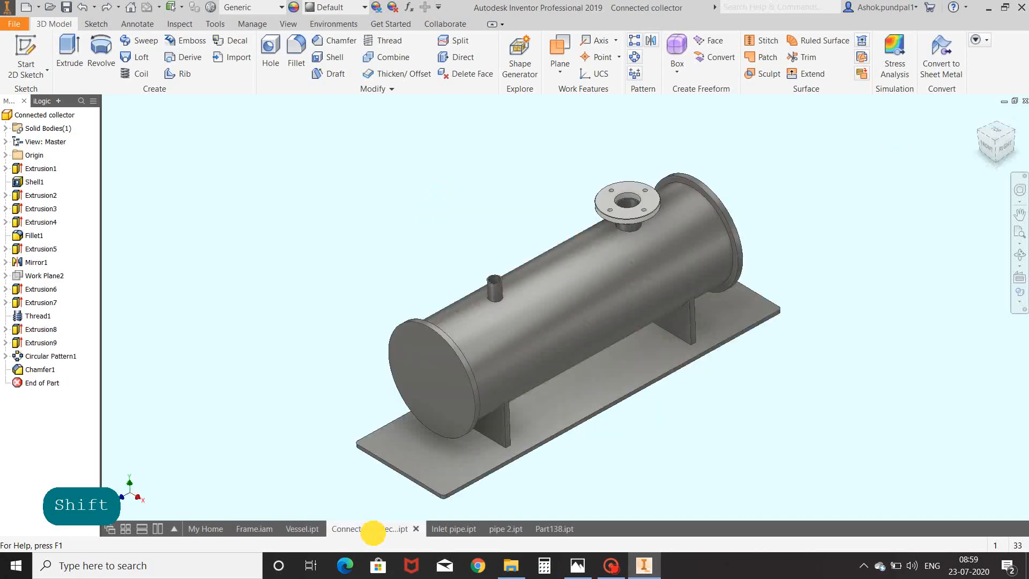
left_click(455, 536)
left_click(496, 530)
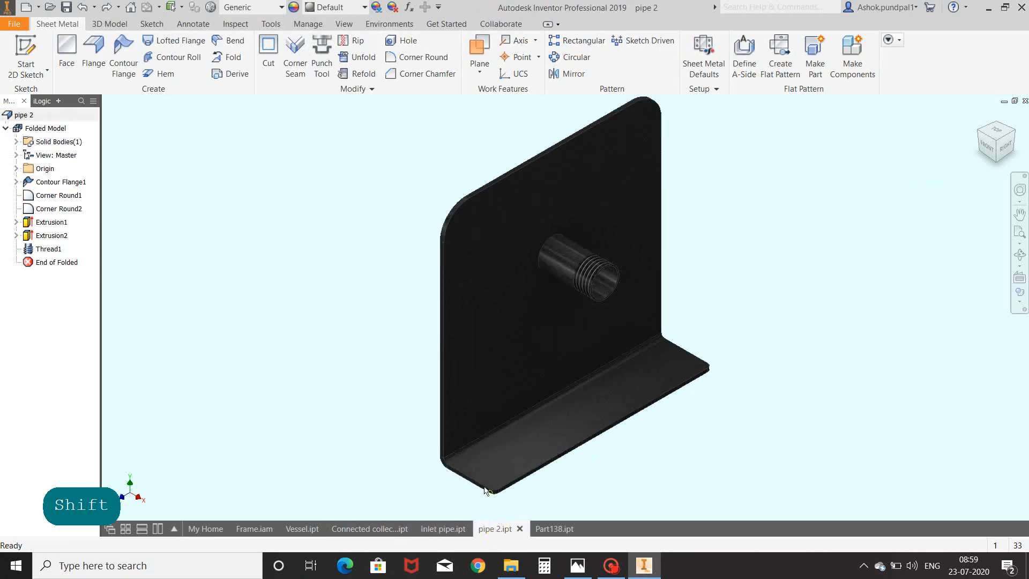
left_click(253, 530)
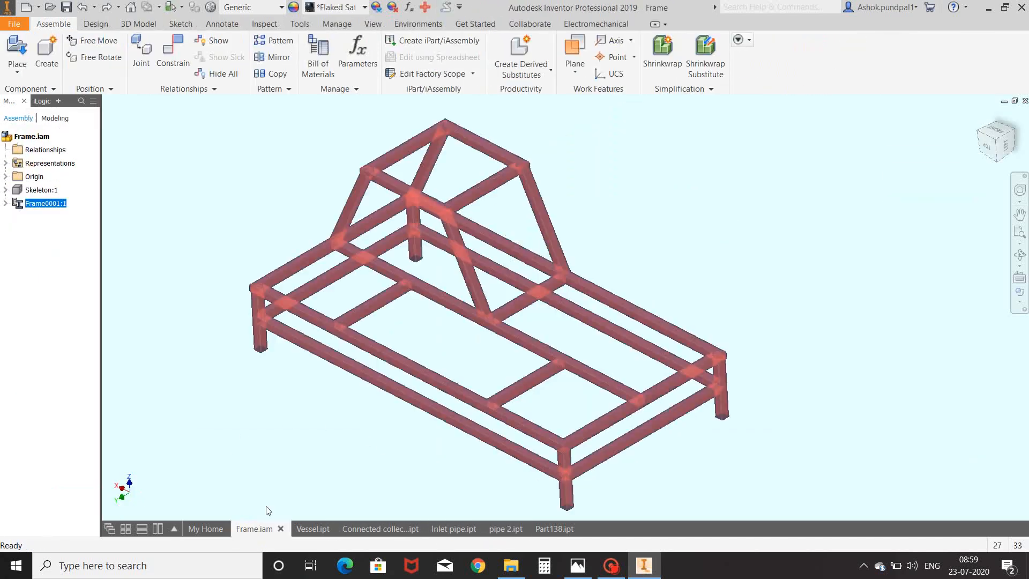
left_click(748, 219)
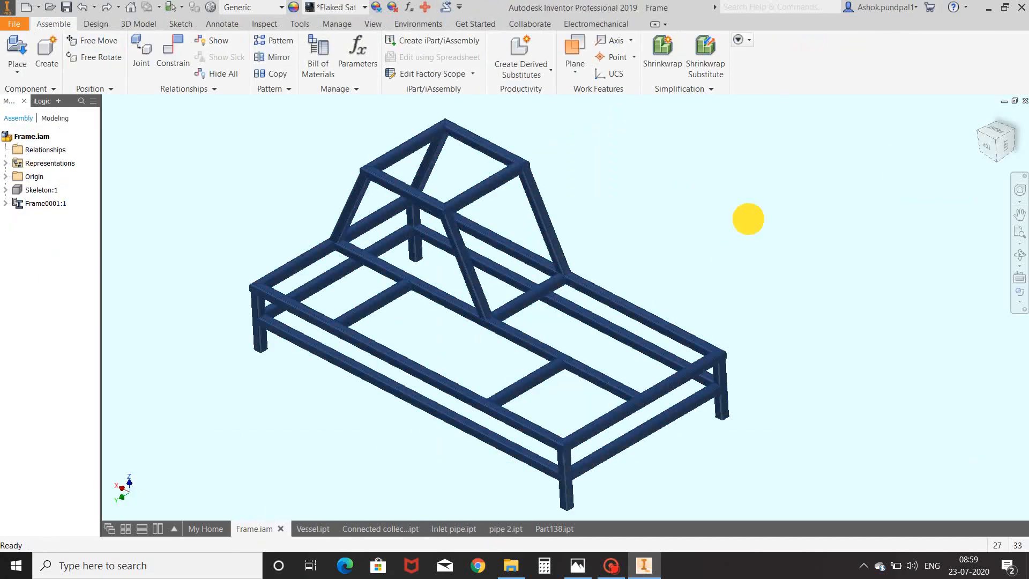
- Place one instance each of Connected collector, Inlet pipe, pipe 2 and Vessel in the assembly above the frame
left_click(17, 54)
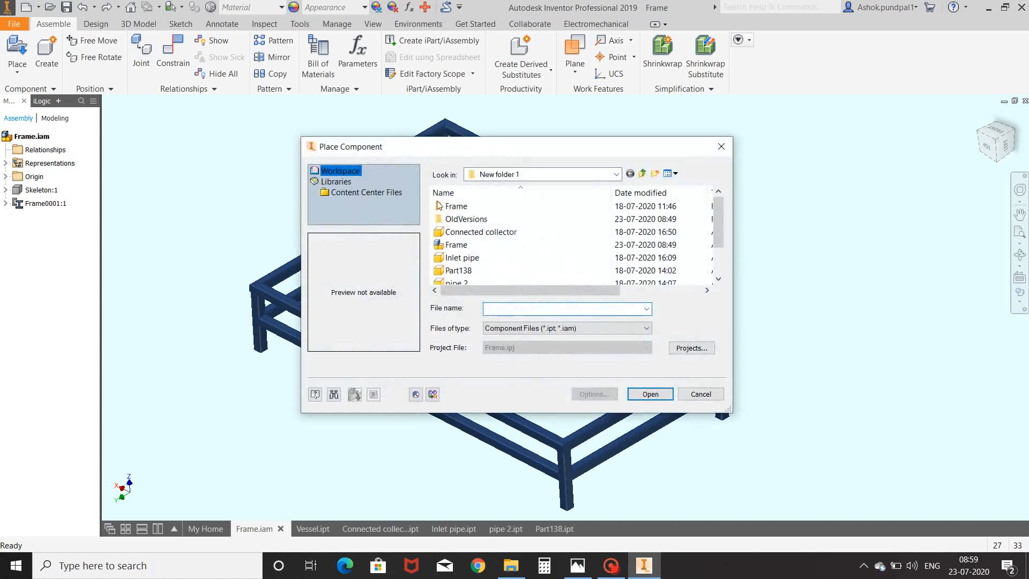
left_click(489, 231)
left_click(482, 257, "ctrl")
scroll(494, 244, "down", 1)
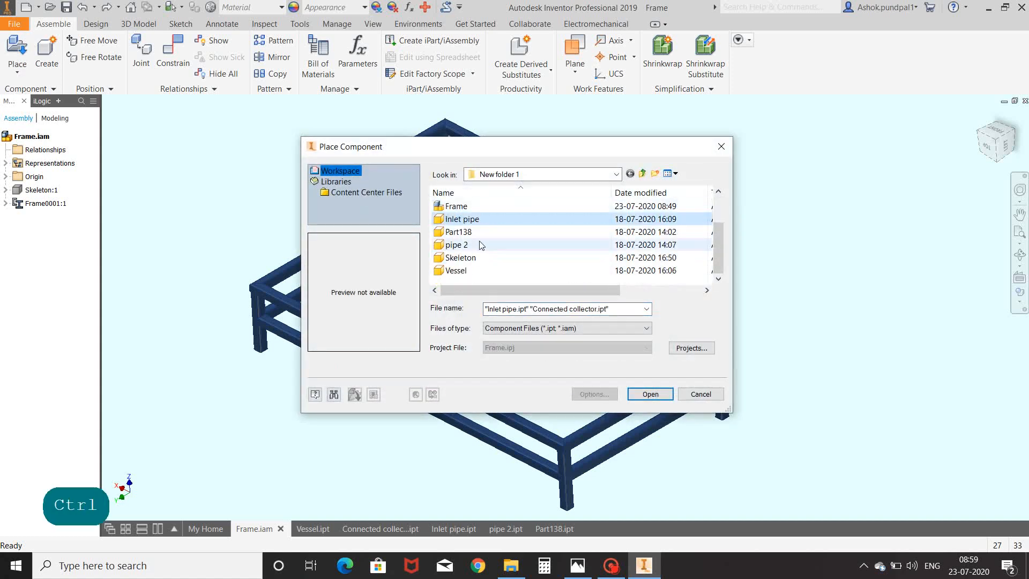
left_click(466, 245, "ctrl")
left_click(471, 271, "ctrl")
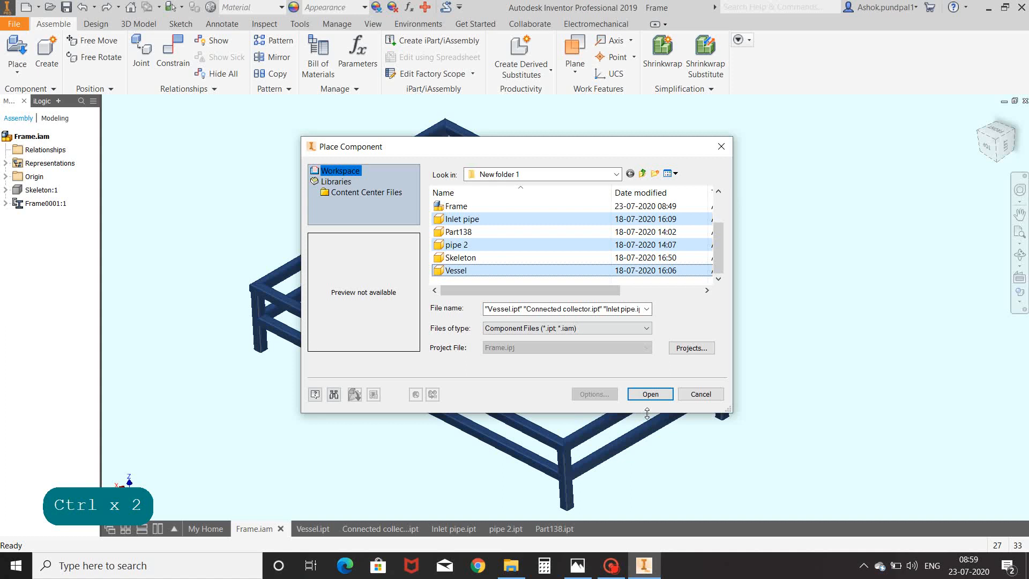
left_click(651, 394)
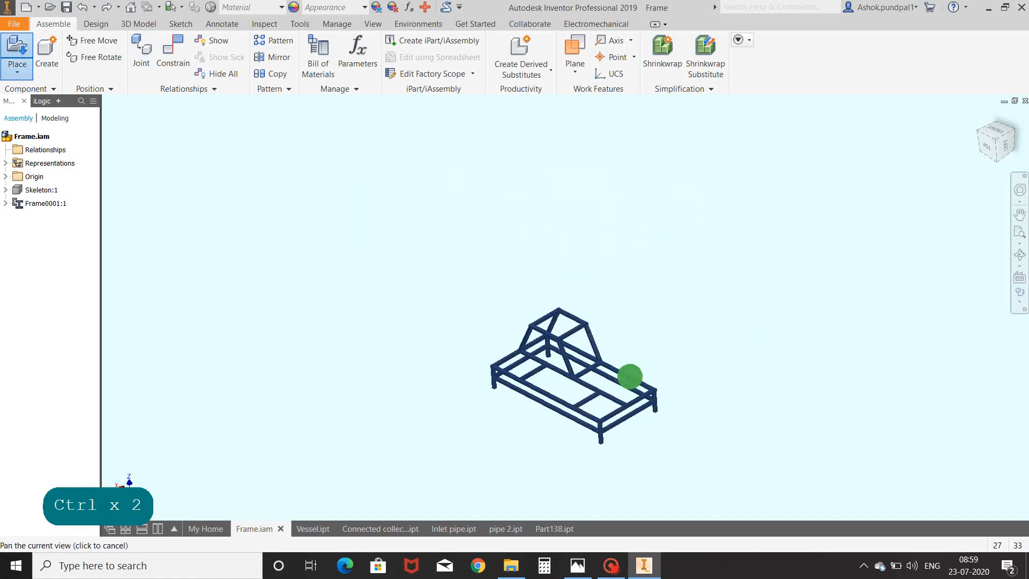
left_click(611, 279)
right_click(609, 294)
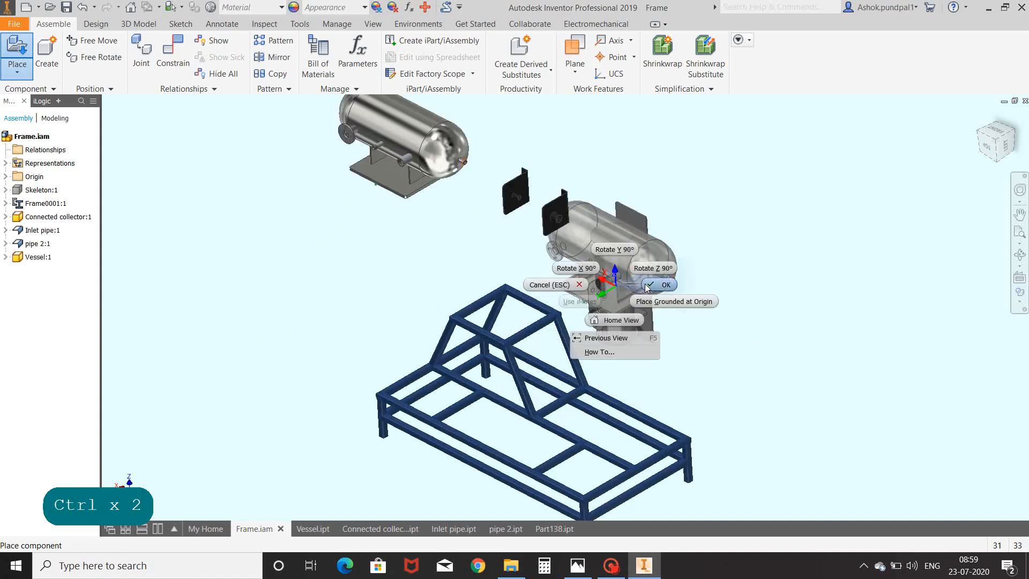
left_click(653, 287)
- Mate the underside of the vessel's base plate with the top face of the frame's raised upper section at 0 mm offset
middle_click_drag(654, 286, 683, 276, "shift")
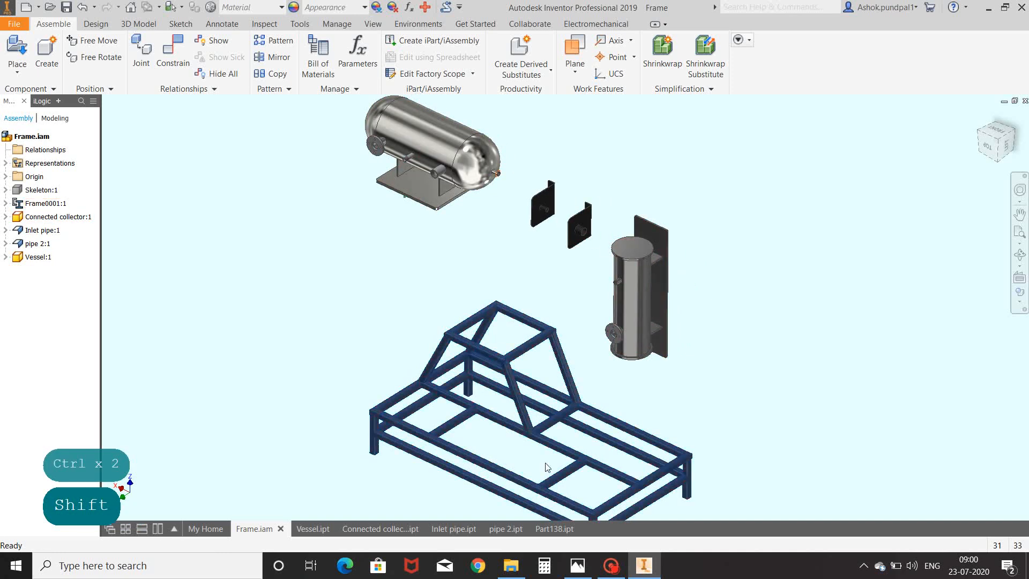
left_click(690, 454)
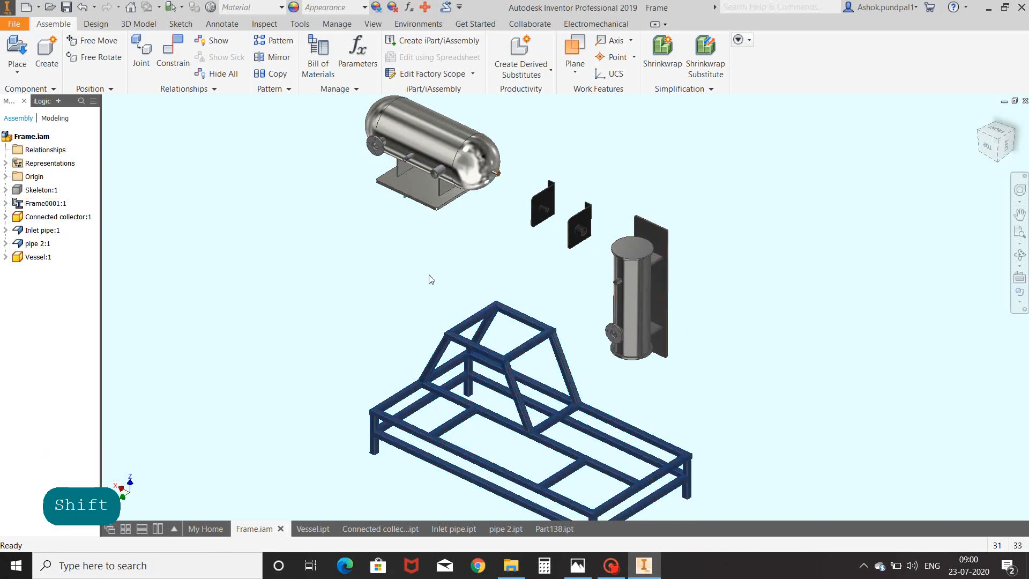
middle_click_drag(432, 278, 544, 328, "shift")
key("c")
scroll(511, 227, "up", 5)
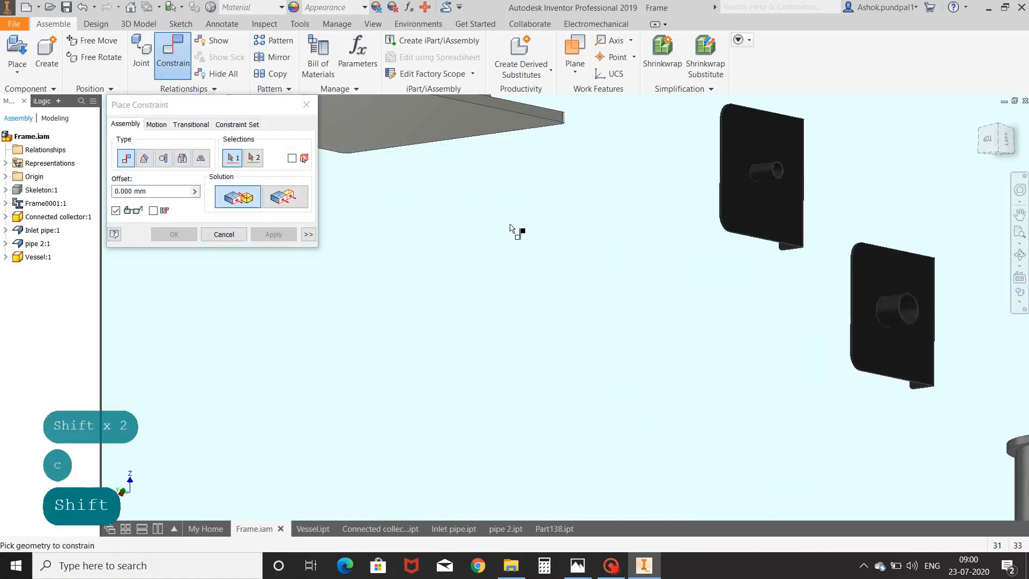
left_click(436, 131)
scroll(482, 214, "down", 4)
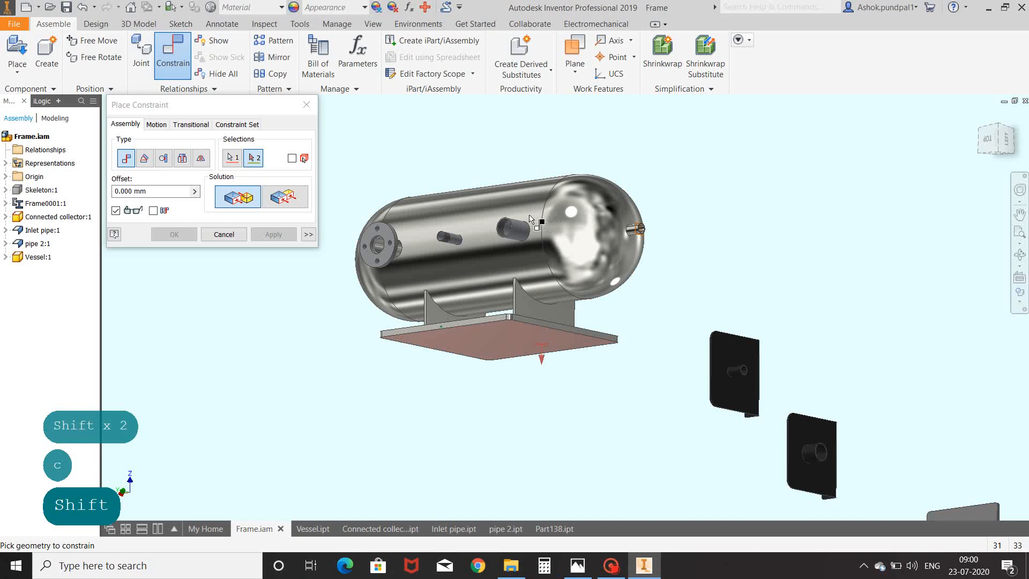
scroll(597, 235, "down", 7)
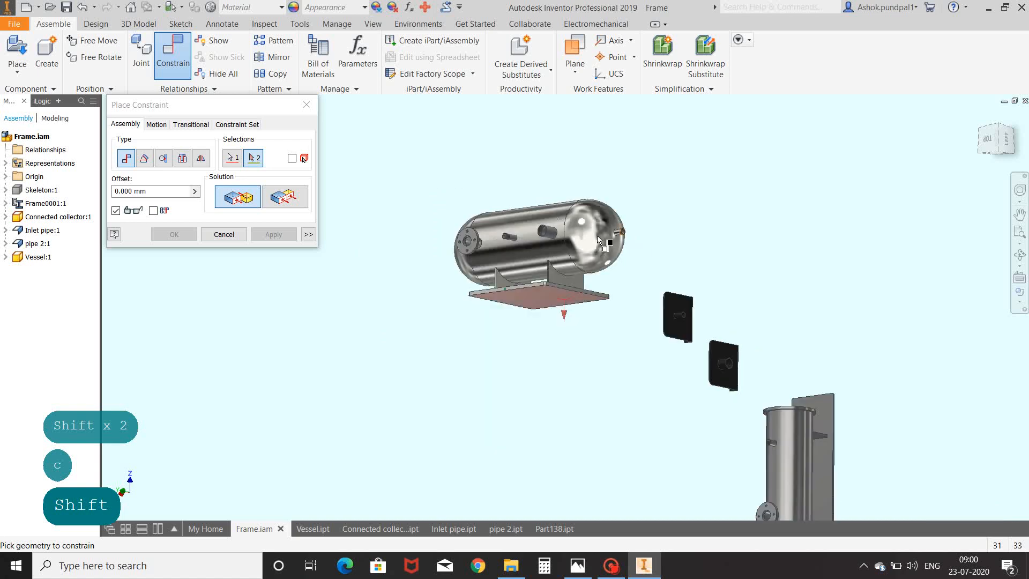
middle_click_drag(604, 295, 610, 331, "shift")
scroll(587, 327, "up", 8)
scroll(588, 330, "up", 3)
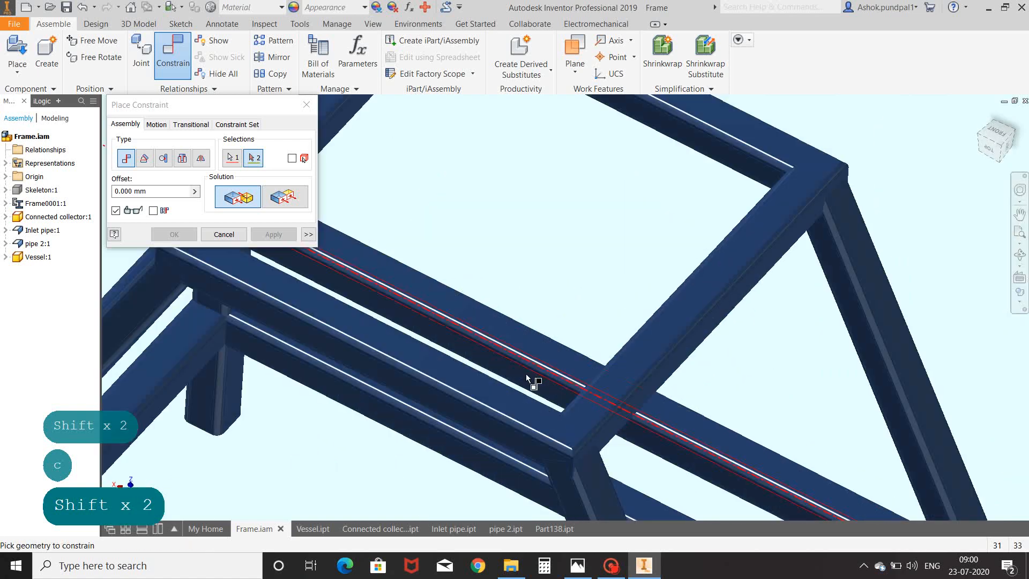
left_click(509, 411)
scroll(536, 375, "down", 5)
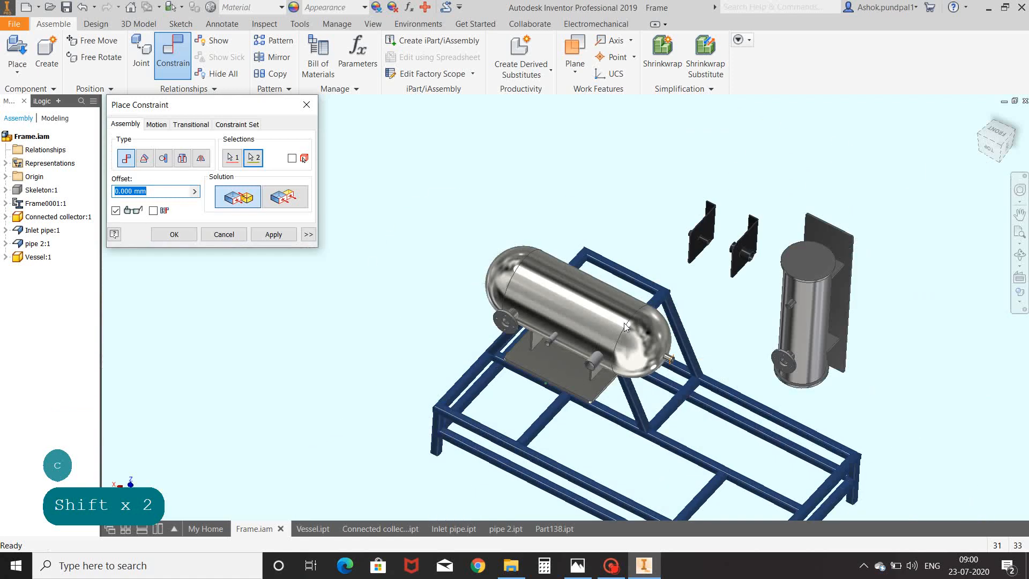
left_click(281, 234)
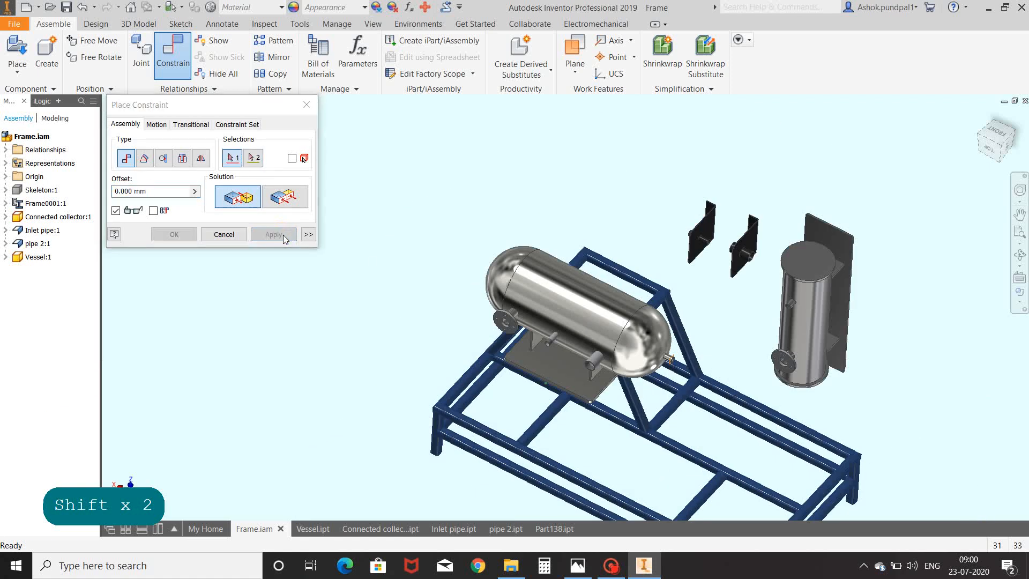
- Constrain a side face of the vessel's base plate flush with the outer side face of the raised upper beam at 0 mm offset
scroll(599, 399, "up", 5)
left_click(524, 426)
scroll(604, 397, "down", 5)
middle_click_drag(605, 396, 633, 346, "shift")
scroll(627, 347, "up", 5)
left_click(589, 340)
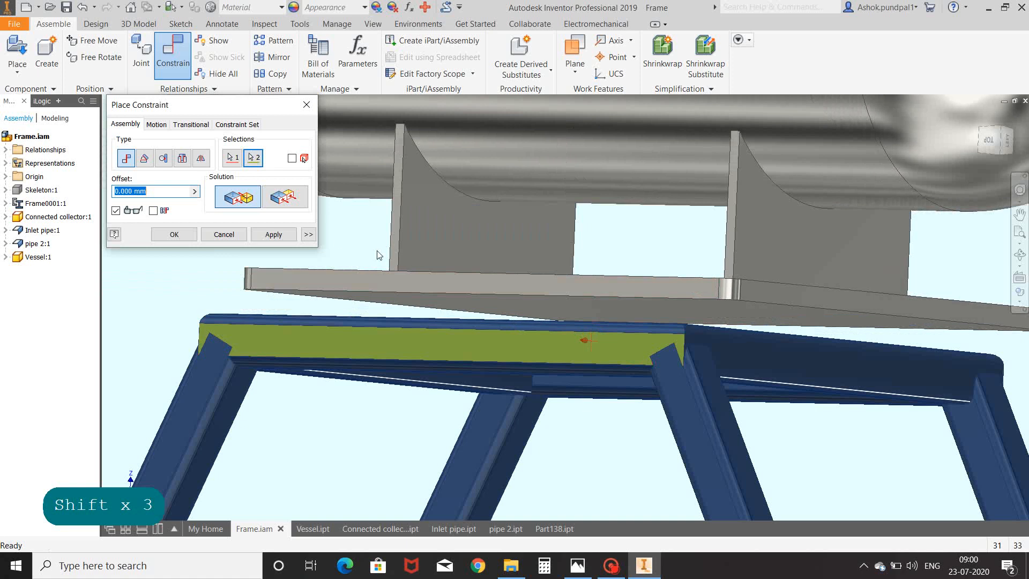
left_click(281, 199)
left_click(282, 234)
- Constrain the adjacent end face of the vessel's base plate flush with the raised section's end beam at 0 mm offset
scroll(513, 319, "down", 5)
middle_click_drag(513, 319, 521, 341, "shift")
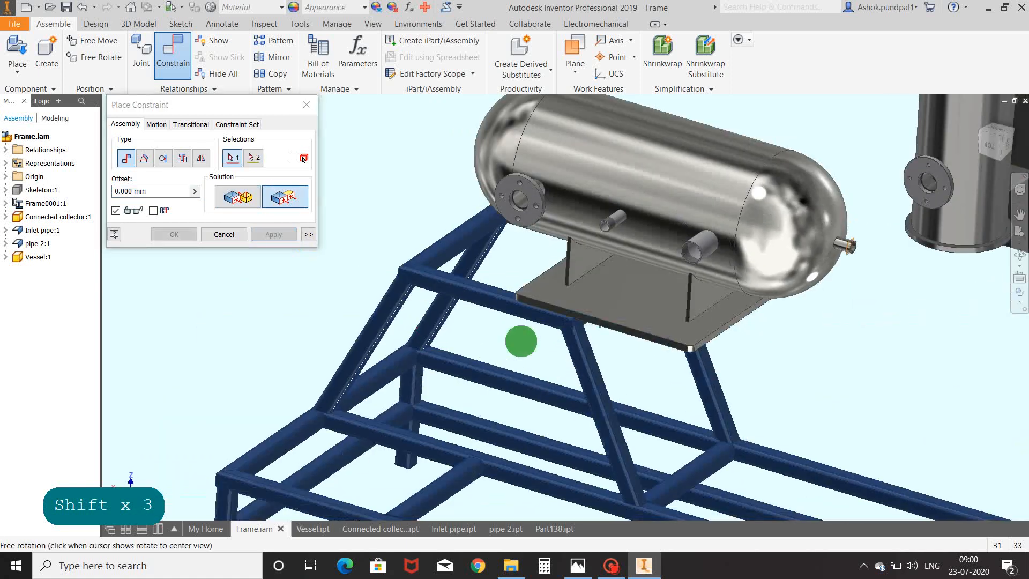
scroll(771, 383, "up", 5)
left_click(611, 258)
scroll(712, 361, "down", 5)
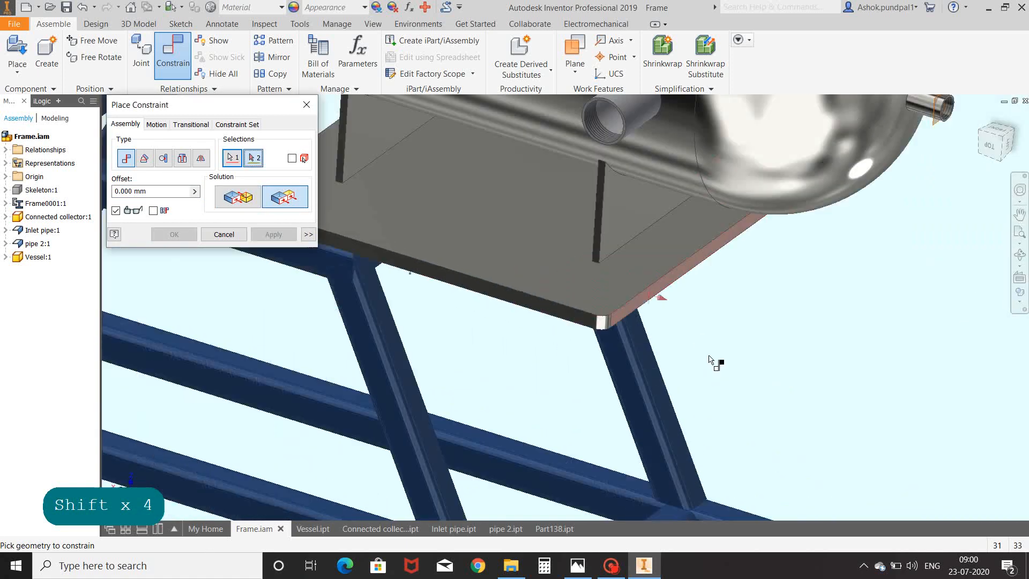
middle_click_drag(712, 360, 680, 332, "shift")
scroll(617, 343, "up", 5)
left_click(588, 365)
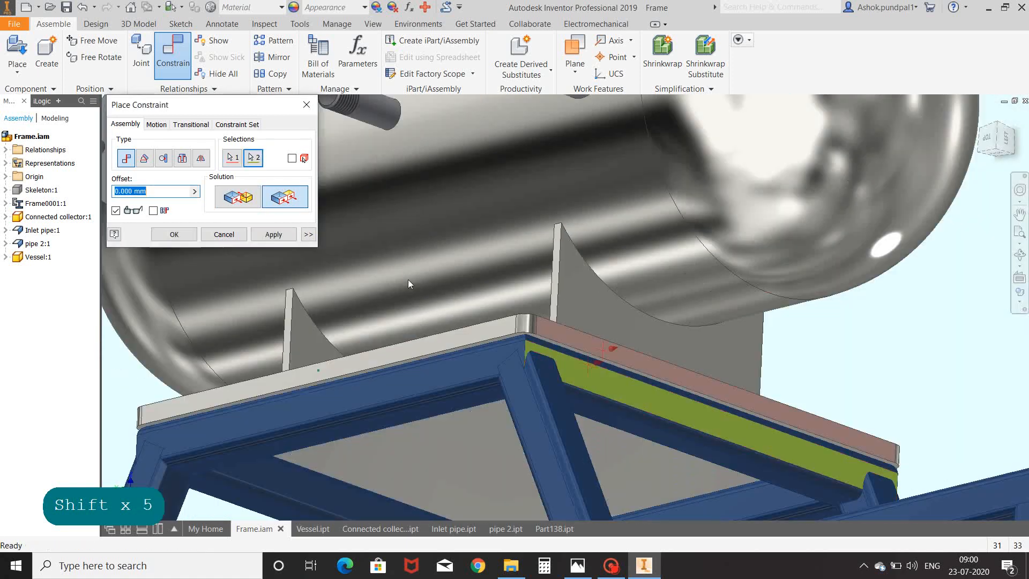
left_click(272, 234)
- Mate the underside of the connected collector's base plate with the top face of the frame's lower end beam at 0 mm offset
scroll(571, 318, "down", 8)
middle_click_drag(649, 312, 509, 221, "shift")
scroll(509, 221, "up", 5)
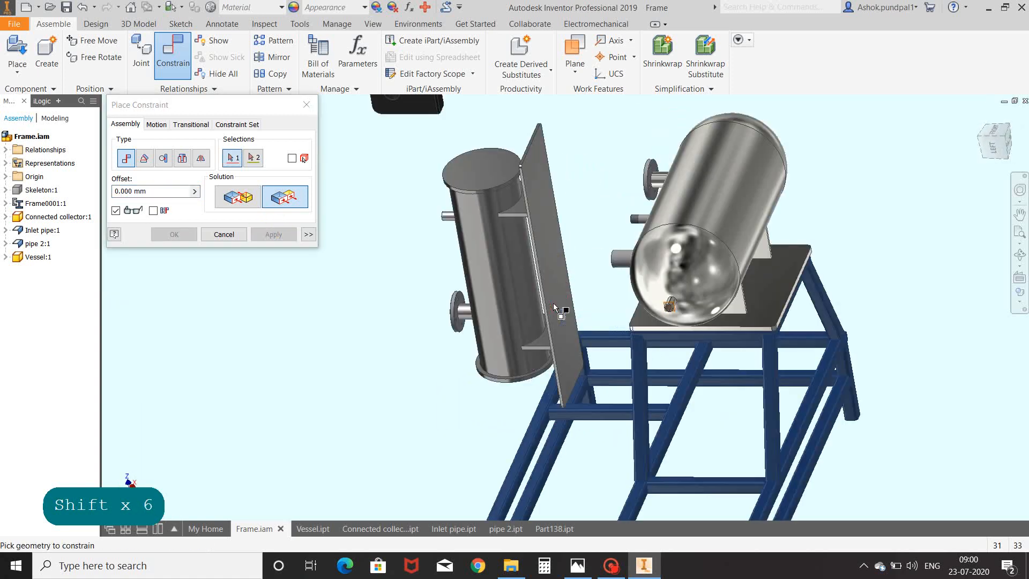
left_click(549, 257)
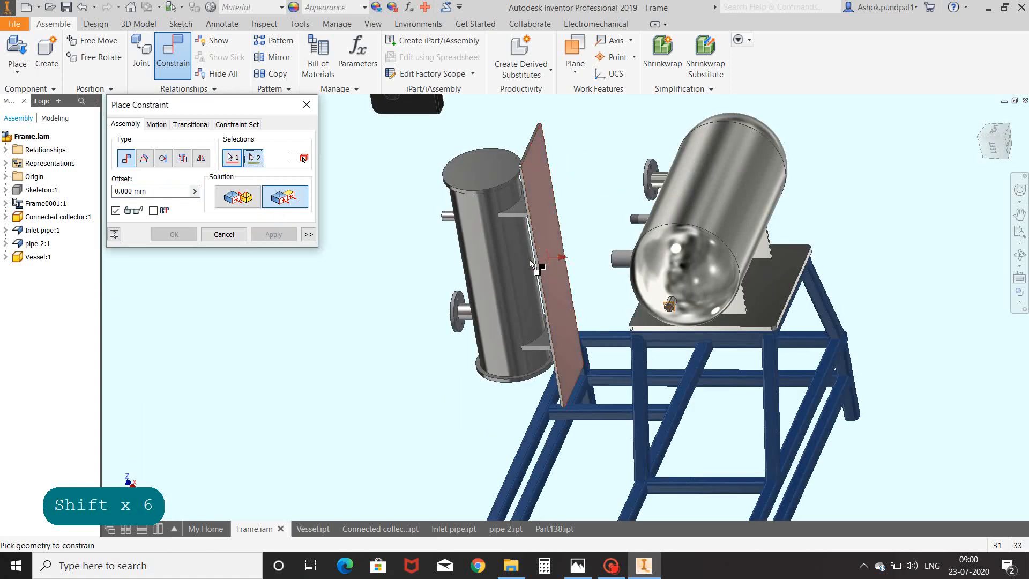
scroll(548, 257, "down", 2)
middle_click_drag(548, 257, 760, 217, "shift")
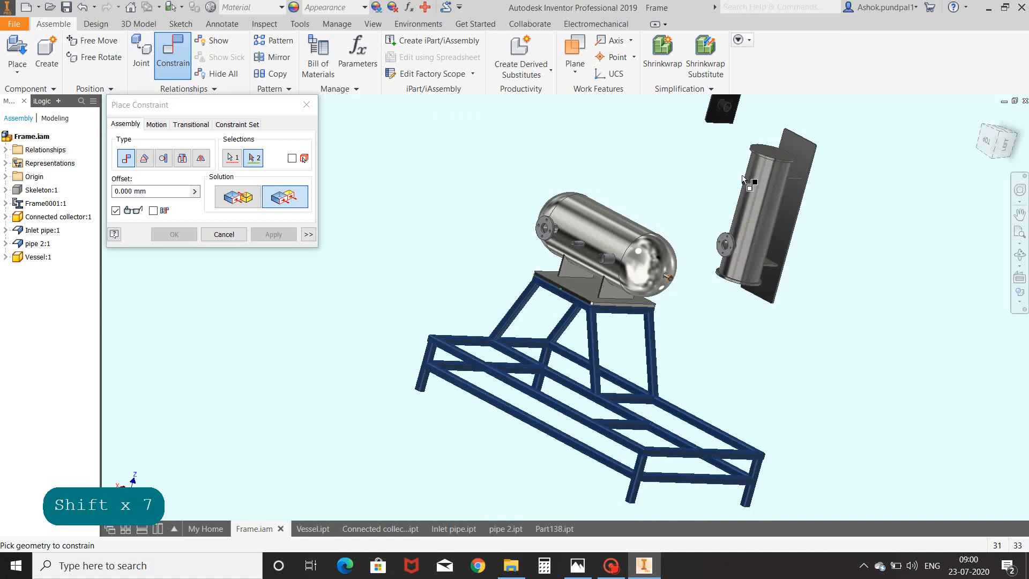
middle_click_drag(872, 336, 739, 300, "shift")
scroll(636, 404, "up", 10)
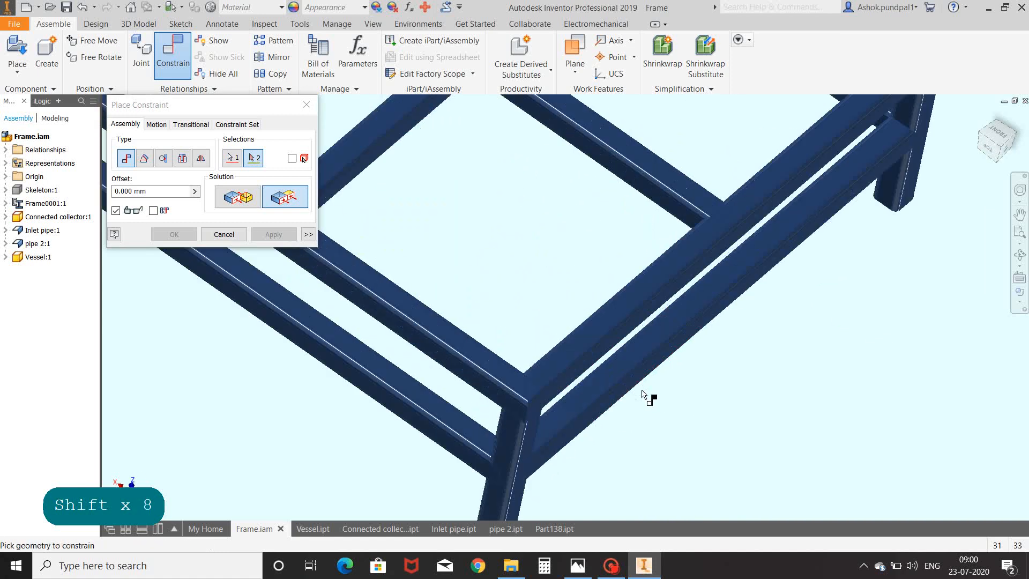
scroll(546, 386, "down", 6)
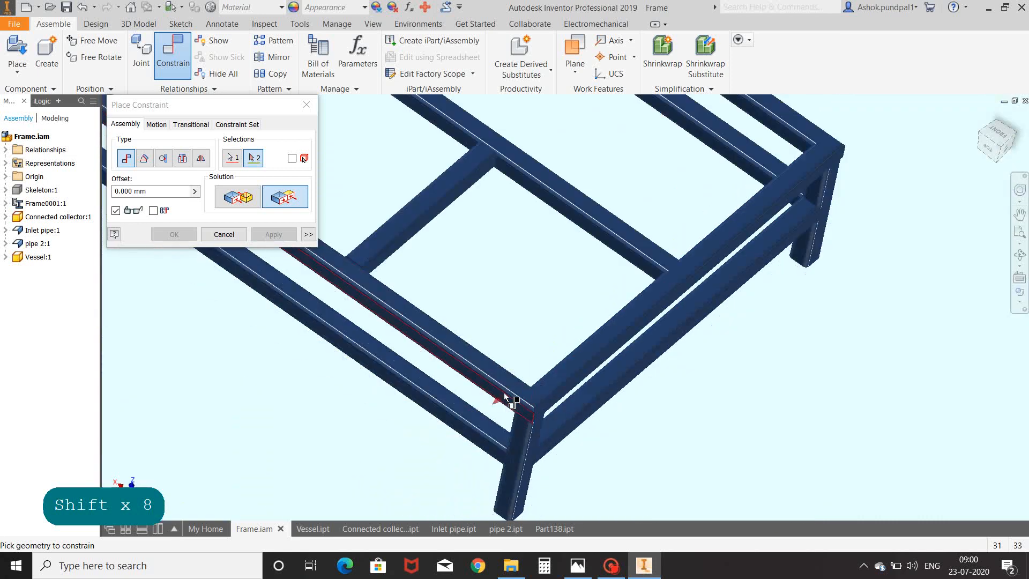
left_click(579, 353)
scroll(579, 353, "down", 5)
middle_click_drag(579, 352, 554, 329, "shift")
scroll(587, 291, "up", 3)
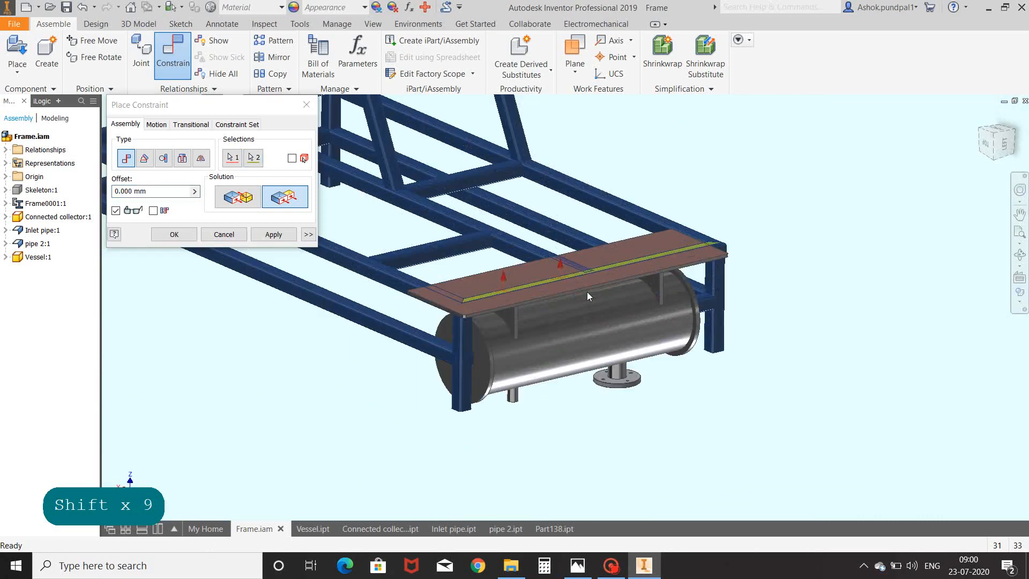
left_click(250, 199)
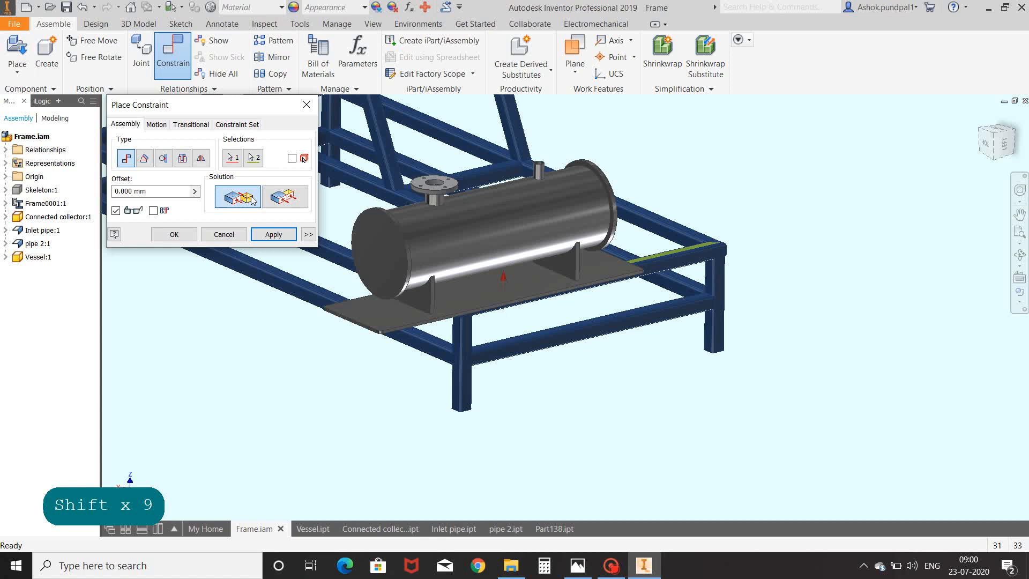
left_click(288, 236)
- Constrain the short end face of the collector's base plate flush with the long beam's outer side face at 0 mm offset
scroll(401, 328, "up", 5)
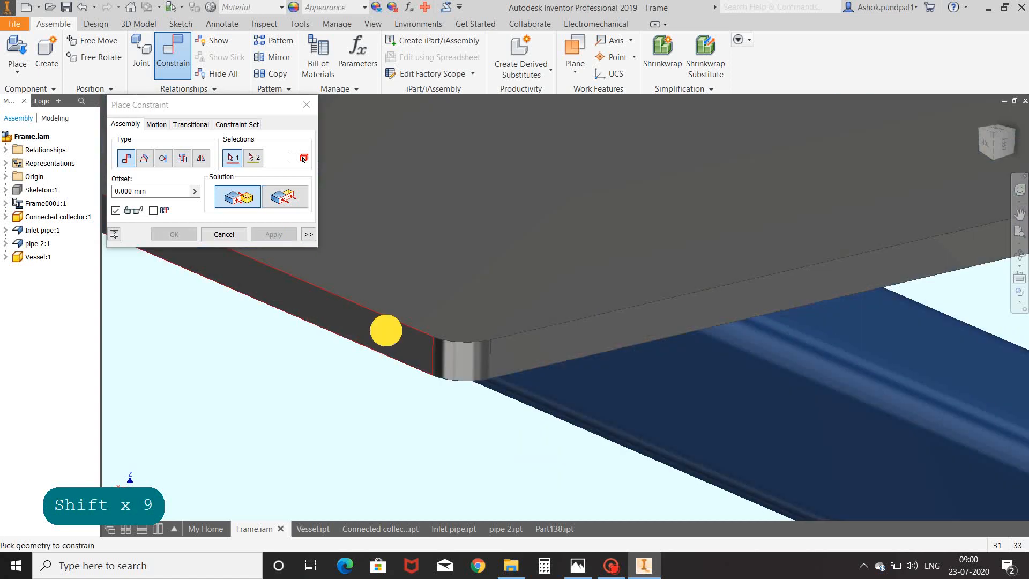
left_click(385, 330)
scroll(536, 322, "down", 5)
scroll(683, 285, "up", 5)
left_click(665, 229)
scroll(664, 229, "down", 5)
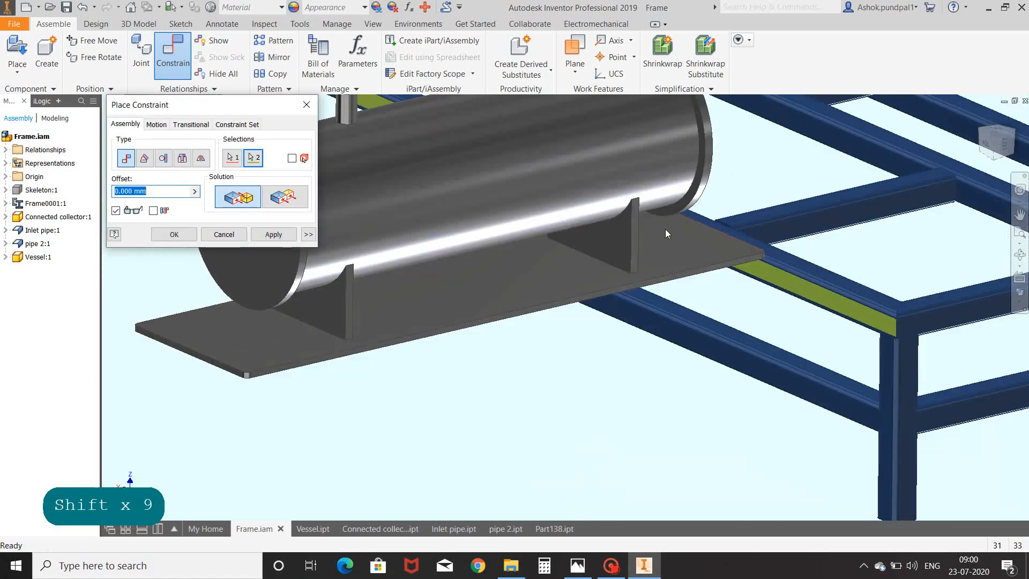
left_click(285, 197)
left_click(281, 235)
- Constrain the long side face of the collector's base plate flush with the end beam's outer face at 0 mm offset
scroll(766, 249, "up", 5)
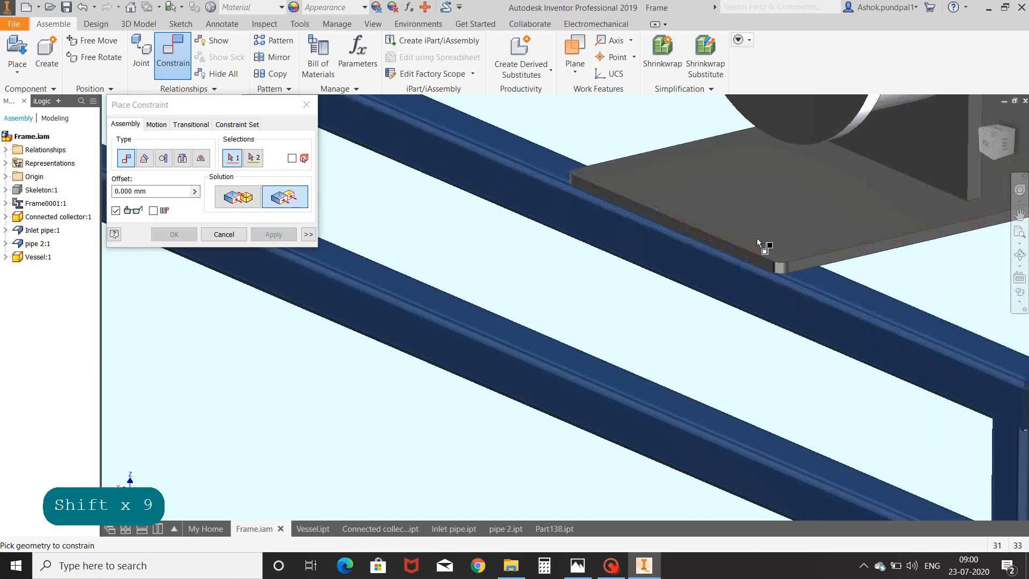
left_click(877, 339)
scroll(841, 340, "down", 5)
scroll(427, 314, "up", 5)
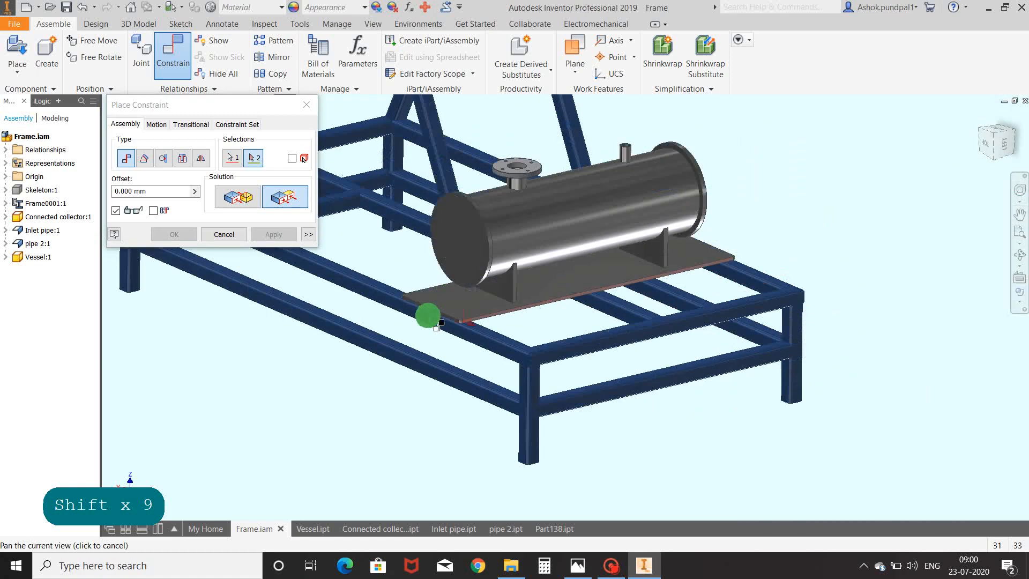
left_click(599, 412)
scroll(603, 407, "down", 5)
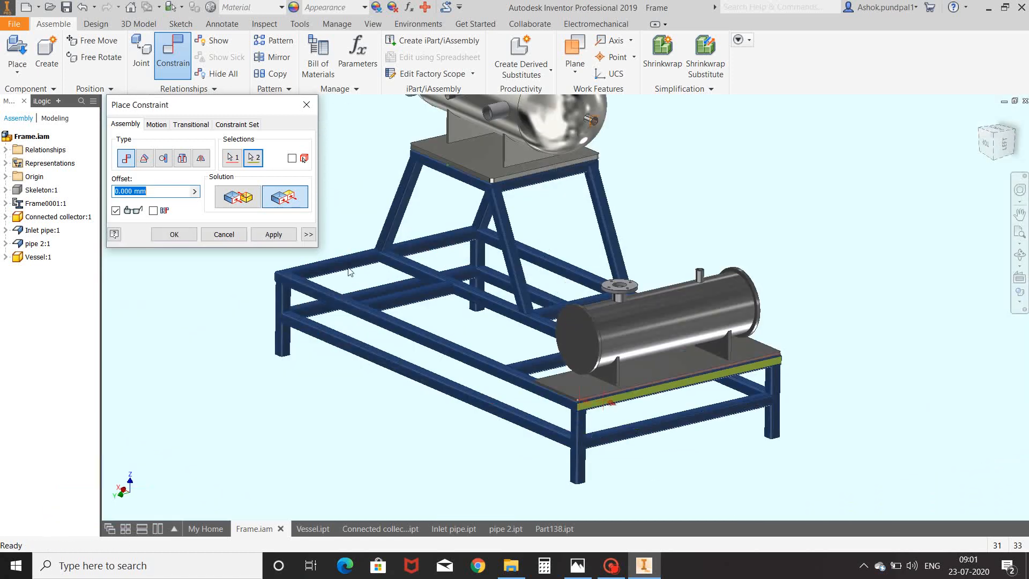
left_click(284, 236)
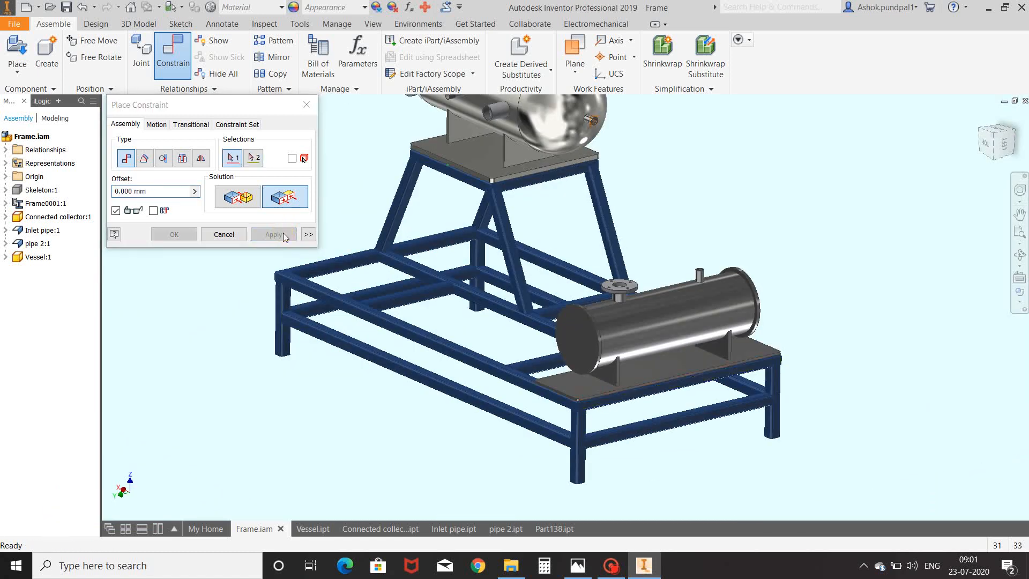
- Mate the underside of one pipe bracket's foot with the top face of the long lower beam at 0 mm offset
middle_click_drag(616, 294, 529, 291, "shift")
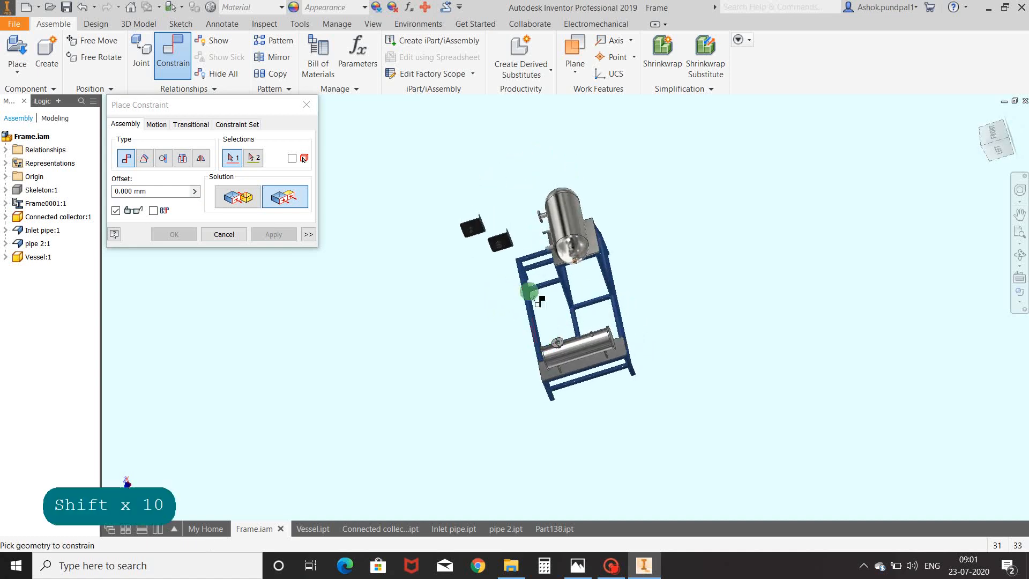
middle_click_drag(514, 233, 494, 259, "shift")
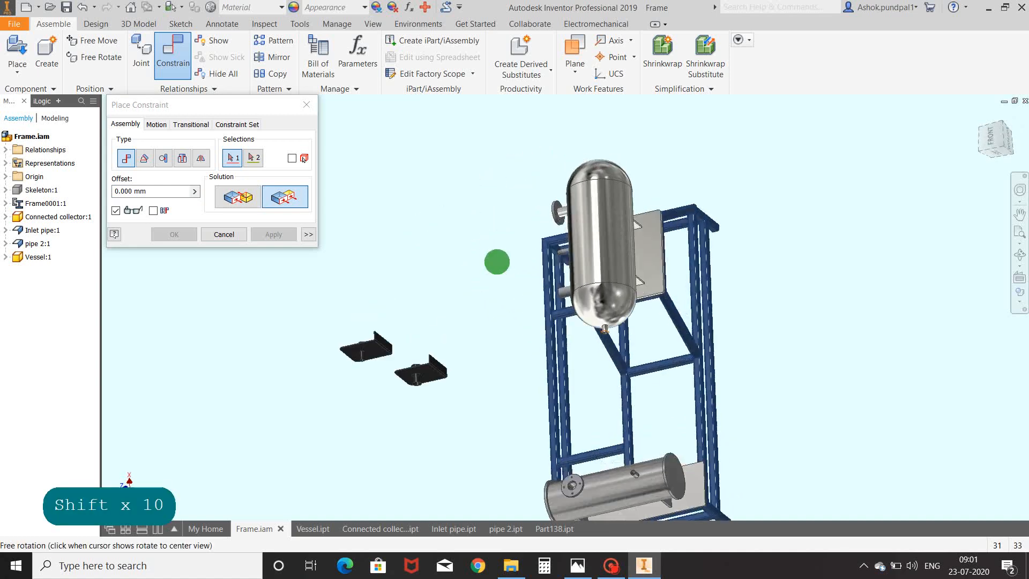
scroll(448, 370, "up", 8)
left_click(407, 357)
scroll(514, 354, "down", 8)
middle_click_drag(587, 323, 618, 312, "shift")
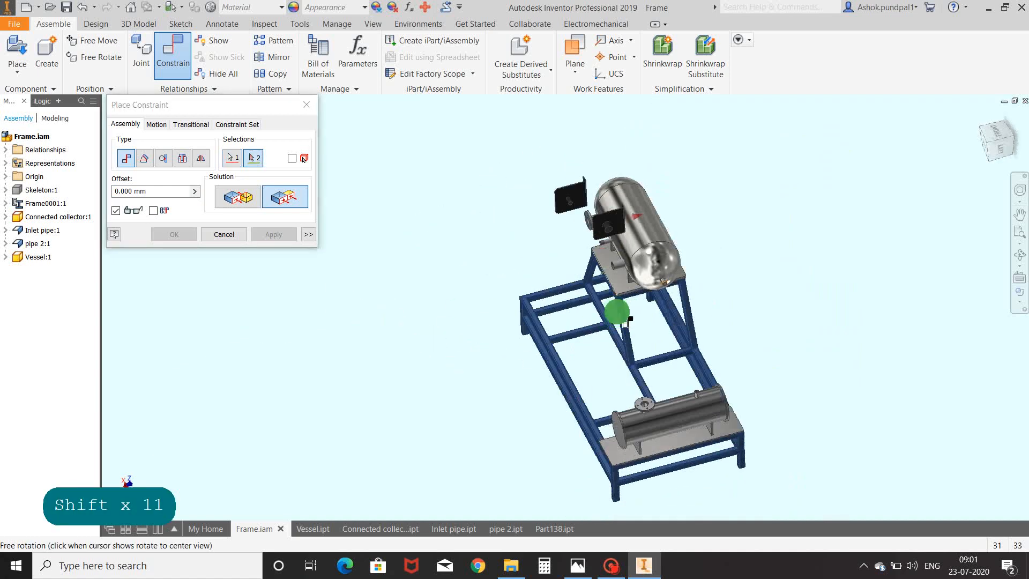
scroll(595, 414, "up", 8)
scroll(640, 411, "down", 8)
middle_click_drag(640, 411, 691, 397, "shift")
scroll(729, 422, "up", 8)
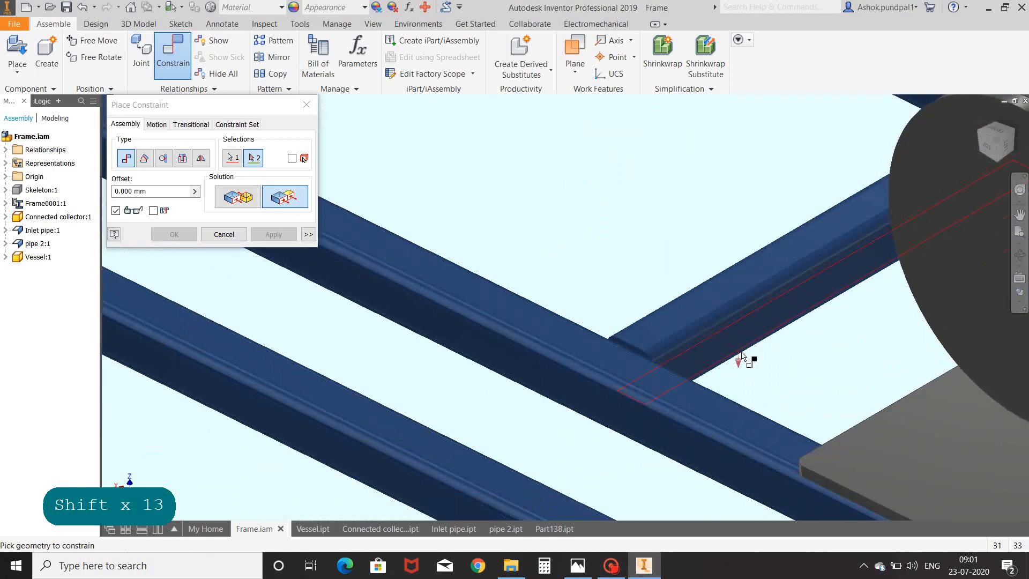
left_click(609, 360)
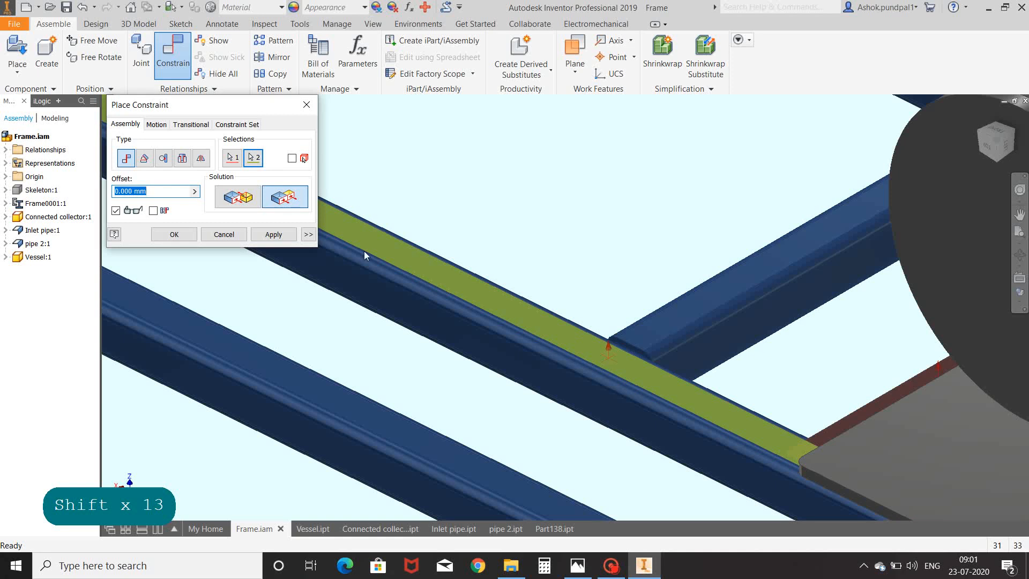
left_click(273, 234)
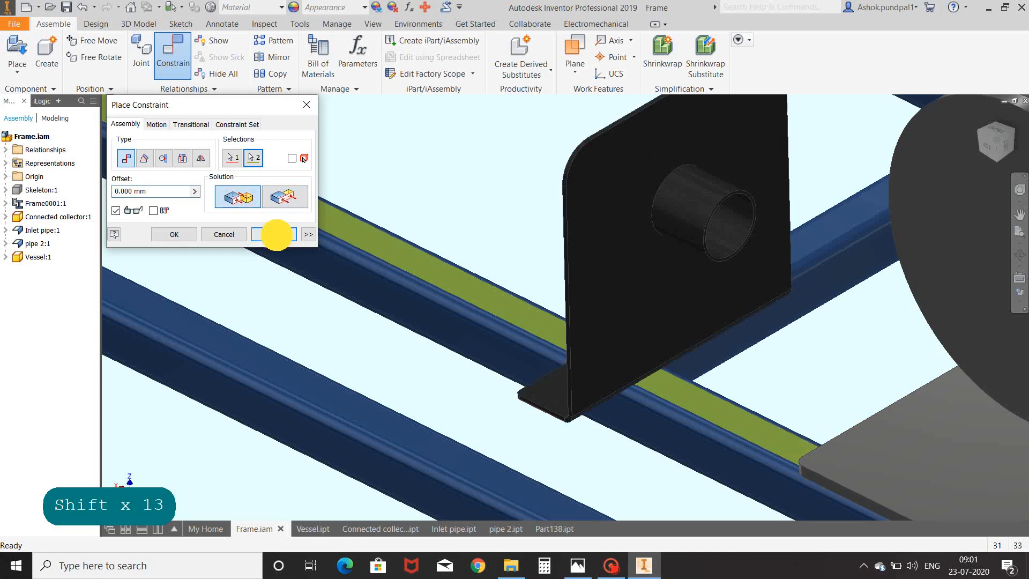
- Constrain the outer edge face of that bracket's foot flush with the long beam's outer side face at 0 mm offset
left_click(664, 354)
left_click(638, 426)
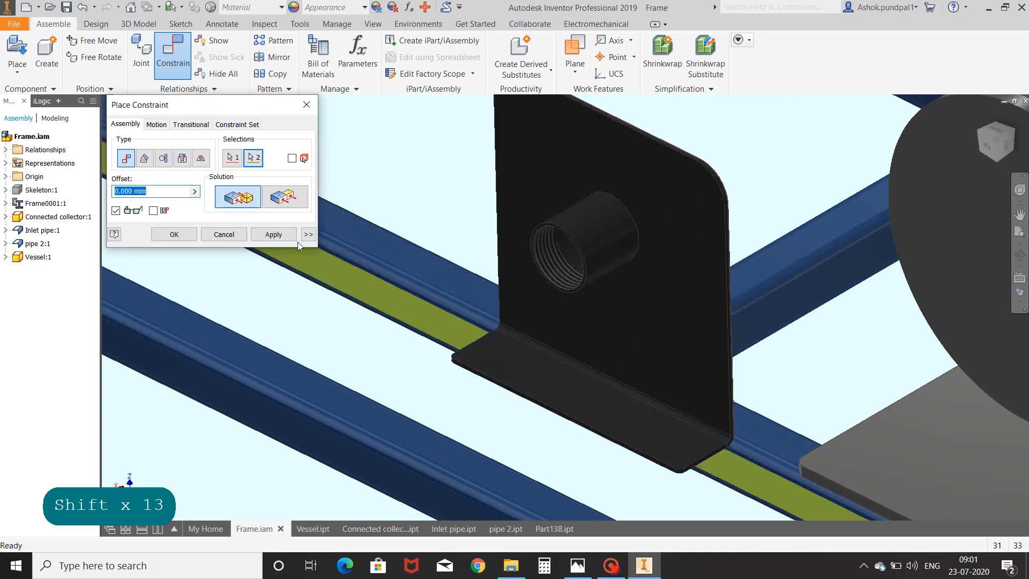
left_click(286, 203)
left_click(277, 234)
- Mate the underside of the remaining pipe bracket's foot with the top face of the same long beam at 0 mm offset
scroll(683, 349, "down", 10)
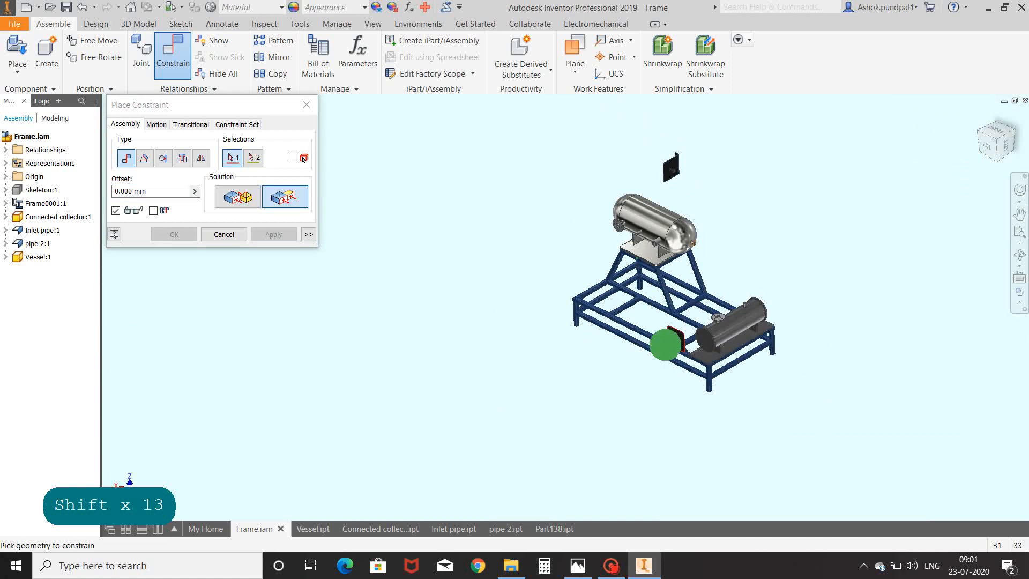
middle_click_drag(664, 345, 552, 360, "shift")
scroll(483, 316, "up", 10)
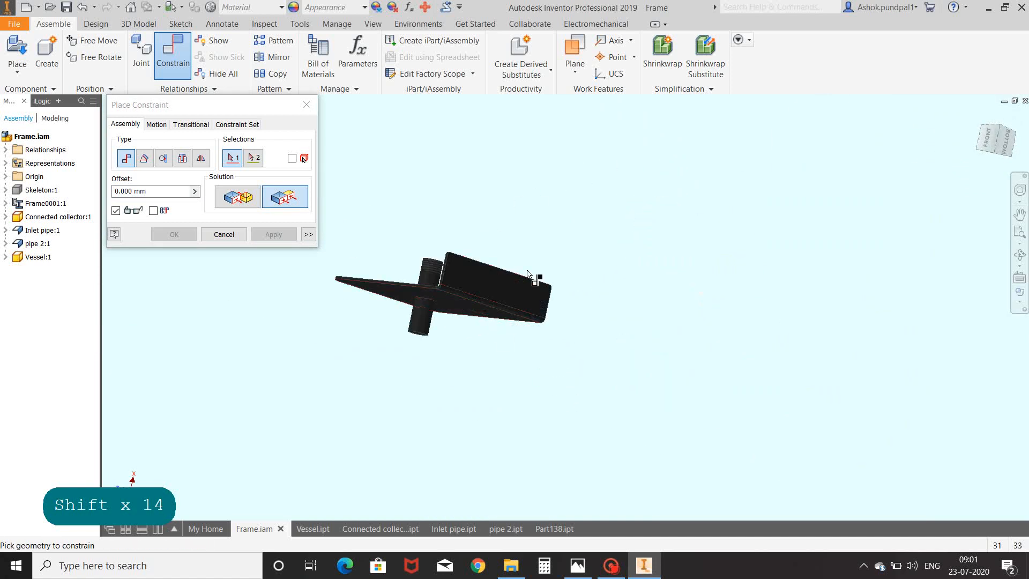
scroll(528, 262, "up", 3)
left_click(489, 299)
scroll(610, 293, "down", 10)
middle_click_drag(646, 286, 795, 274, "shift")
scroll(858, 331, "up", 8)
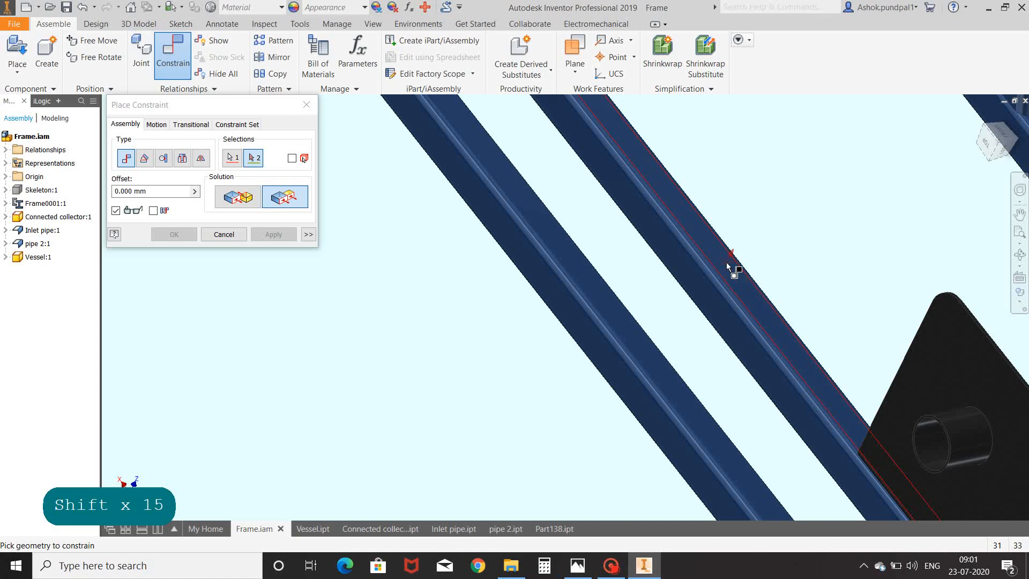
left_click(715, 242)
scroll(718, 246, "down", 10)
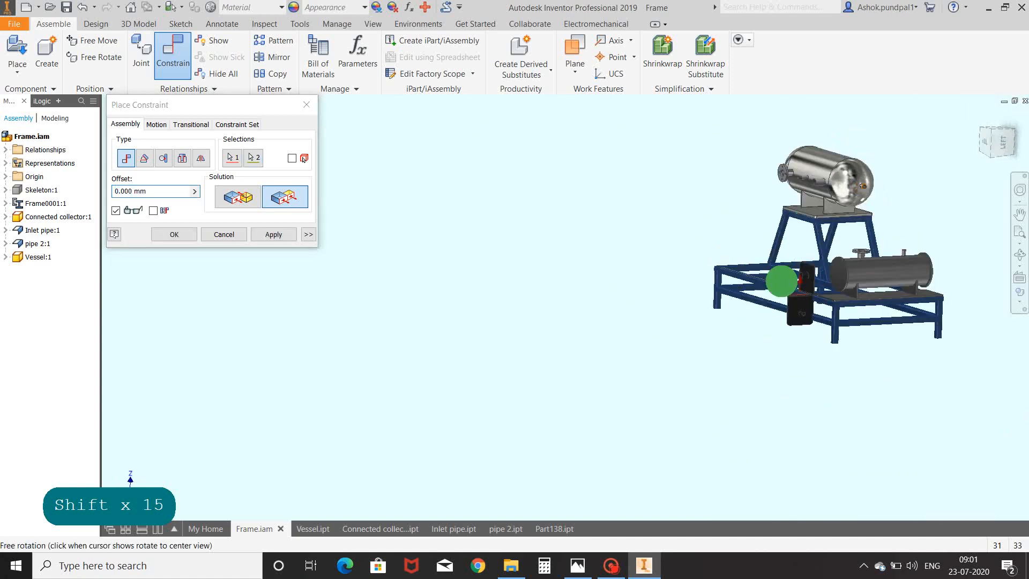
scroll(852, 331, "up", 6)
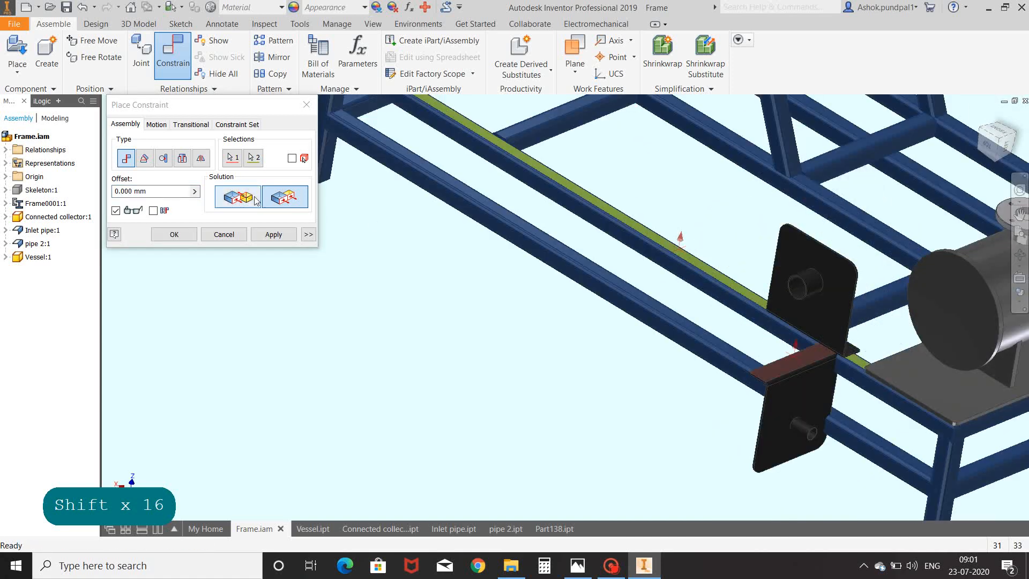
left_click(238, 198)
left_click(273, 234)
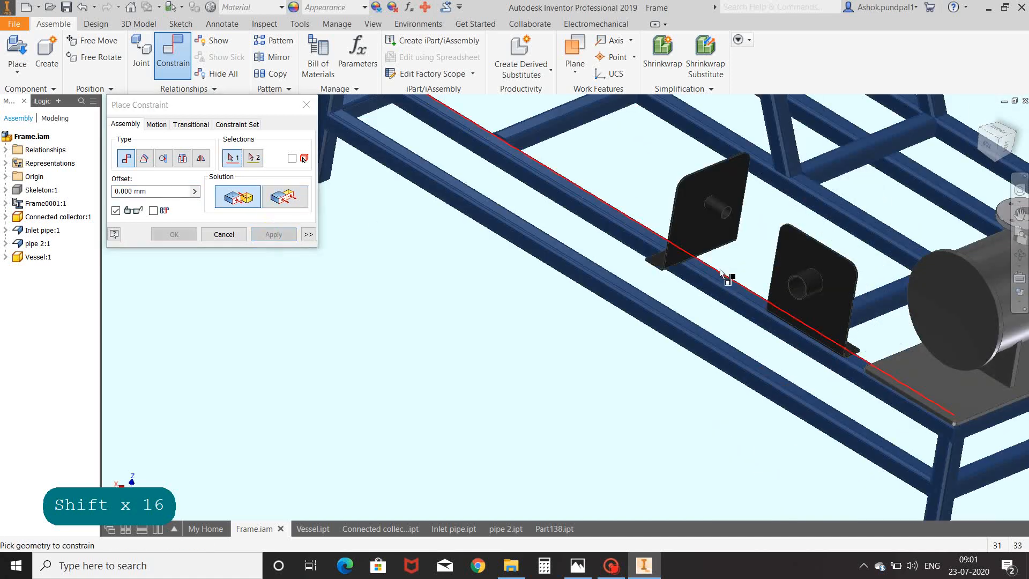
- Constrain the second bracket's foot edge face flush with the long beam's outer side face at 0 mm offset and finish constraining
left_click(703, 239)
scroll(703, 267, "up", 6)
left_click(673, 295)
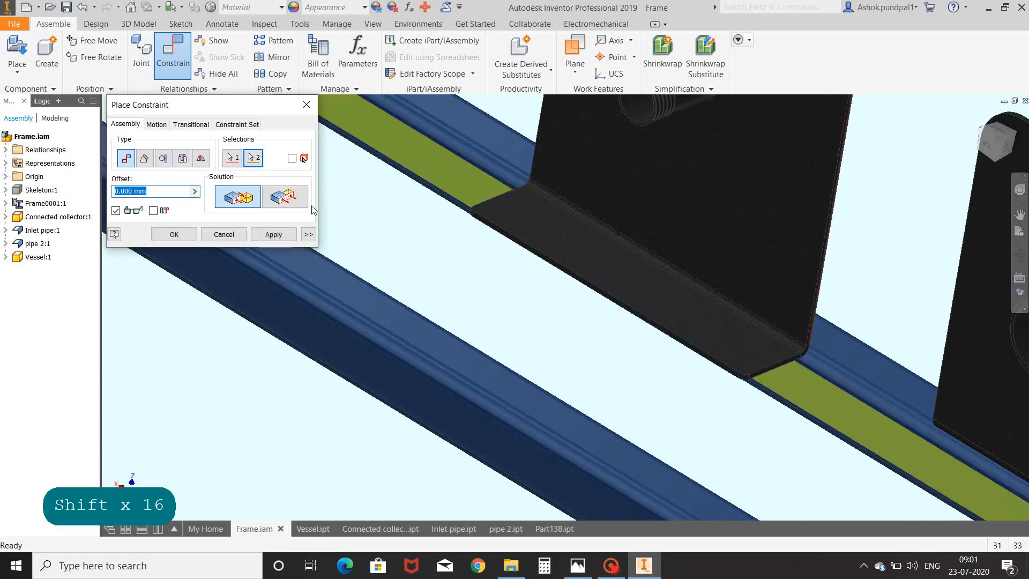
left_click(285, 197)
left_click(274, 234)
scroll(621, 292, "down", 10)
middle_click_drag(665, 296, 683, 198, "shift")
scroll(641, 300, "up", 4)
left_click(309, 105)
- Slide both pipe brackets slightly along the long beam away from the collector
scroll(643, 268, "down", 8)
scroll(683, 199, "up", 5)
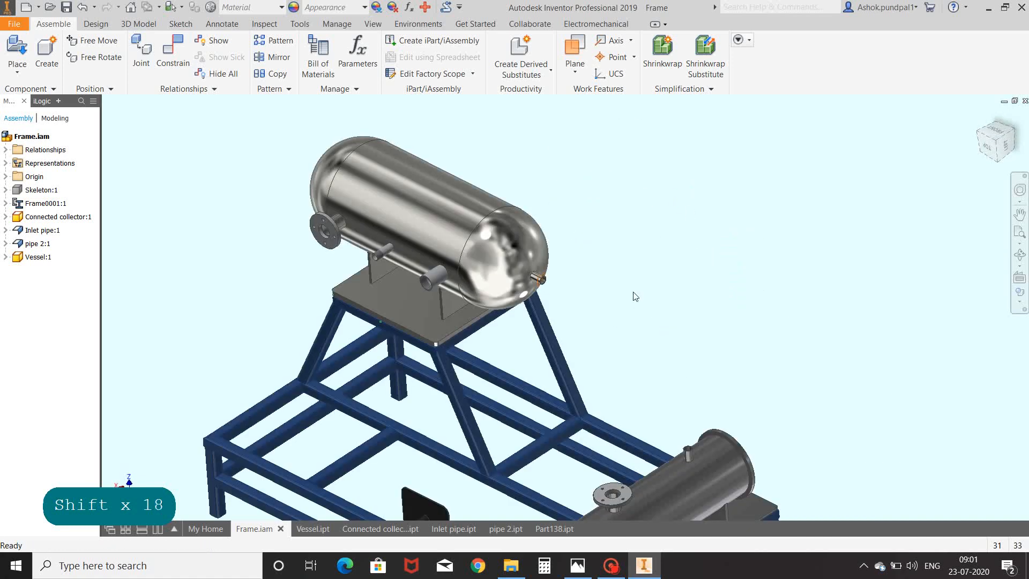
scroll(634, 294, "down", 2)
middle_click_drag(636, 294, 651, 296, "shift")
middle_click_drag(575, 388, 480, 311)
left_click_drag(430, 345, 413, 337)
left_click_drag(475, 363, 459, 358)
left_click(677, 228)
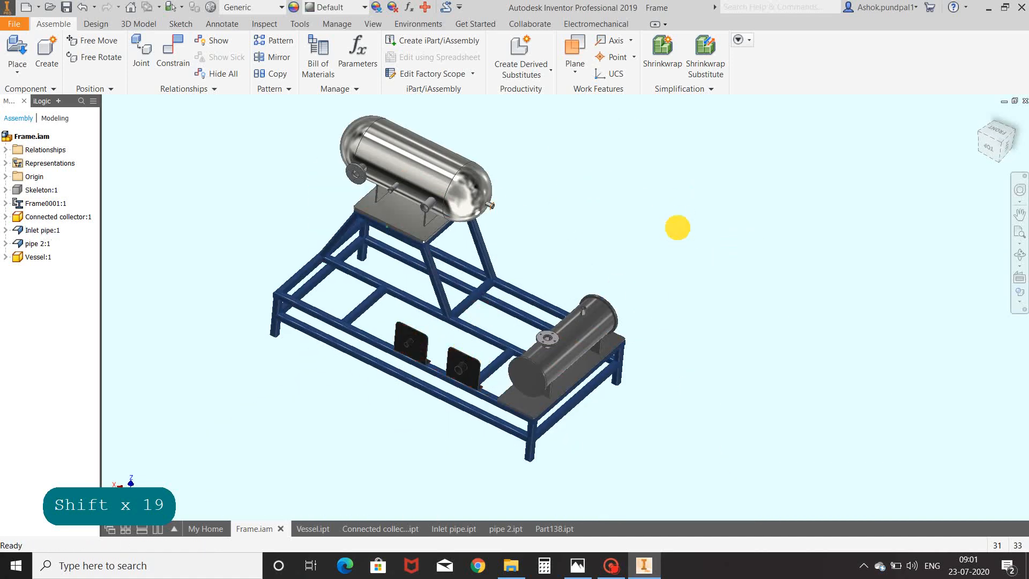
middle_click_drag(677, 228, 664, 248, "shift")
scroll(607, 225, "up", 3)
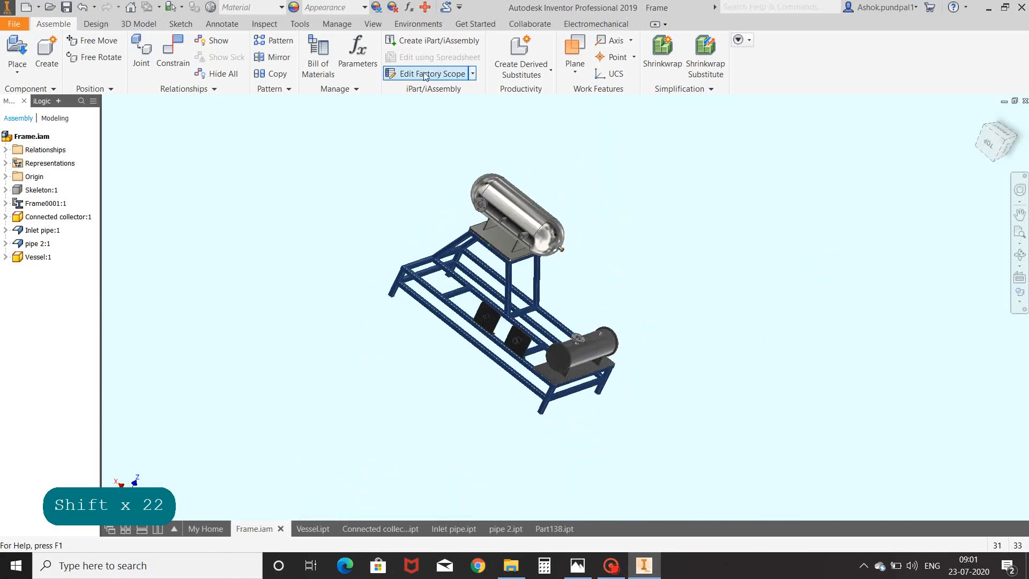
- Create a tube and pipe run in the frame assembly, accepting the default file names and locations
left_click(418, 24)
scroll(542, 180, "up", 3)
middle_click_drag(542, 180, 510, 179, "shift")
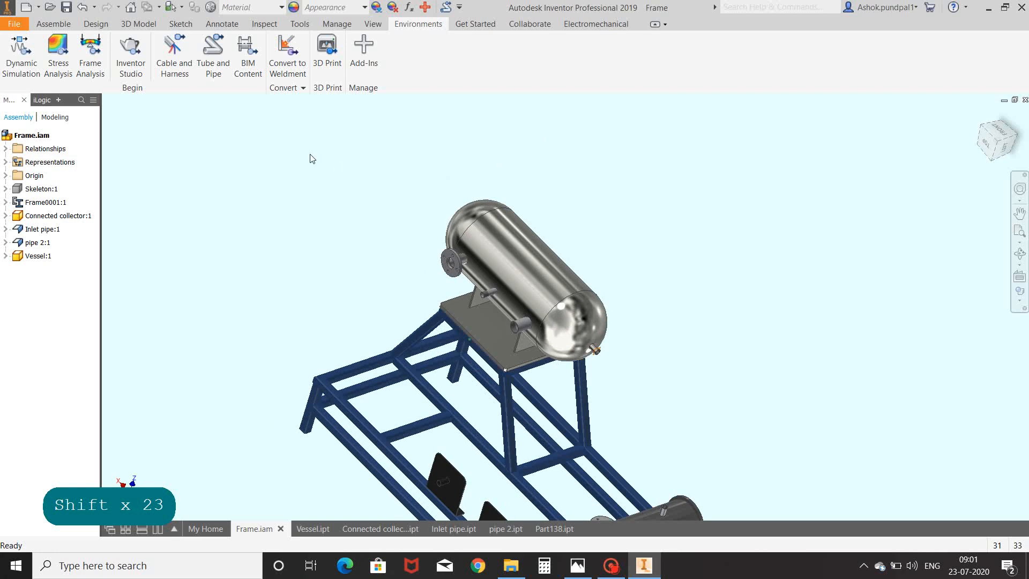
right_click(206, 66)
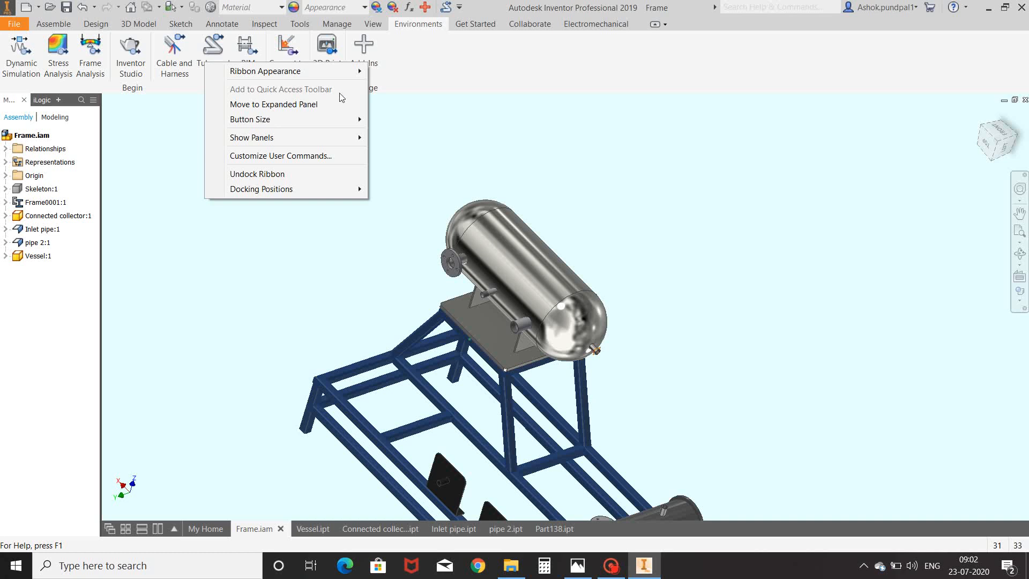
left_click(417, 123)
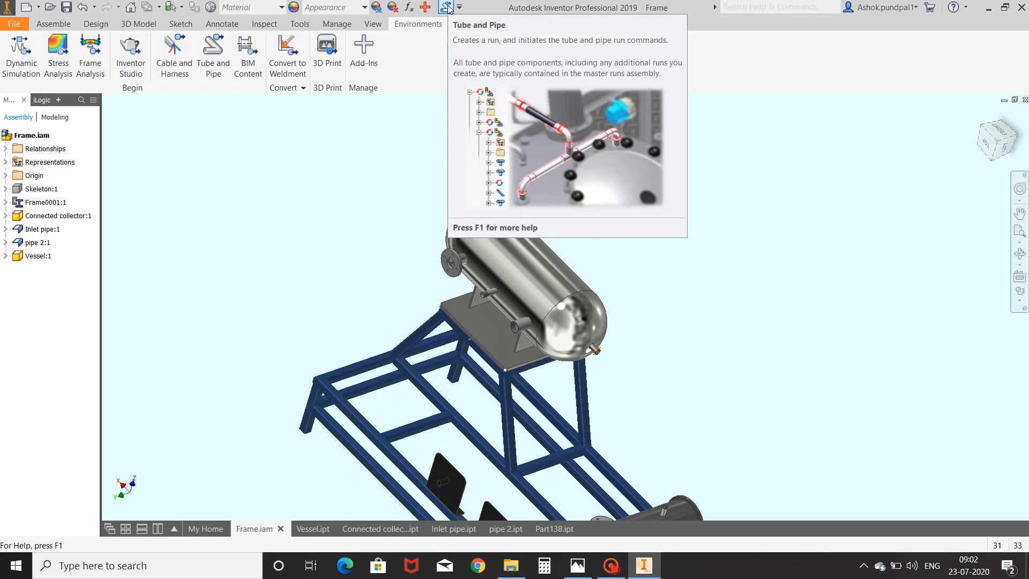
key("shift")
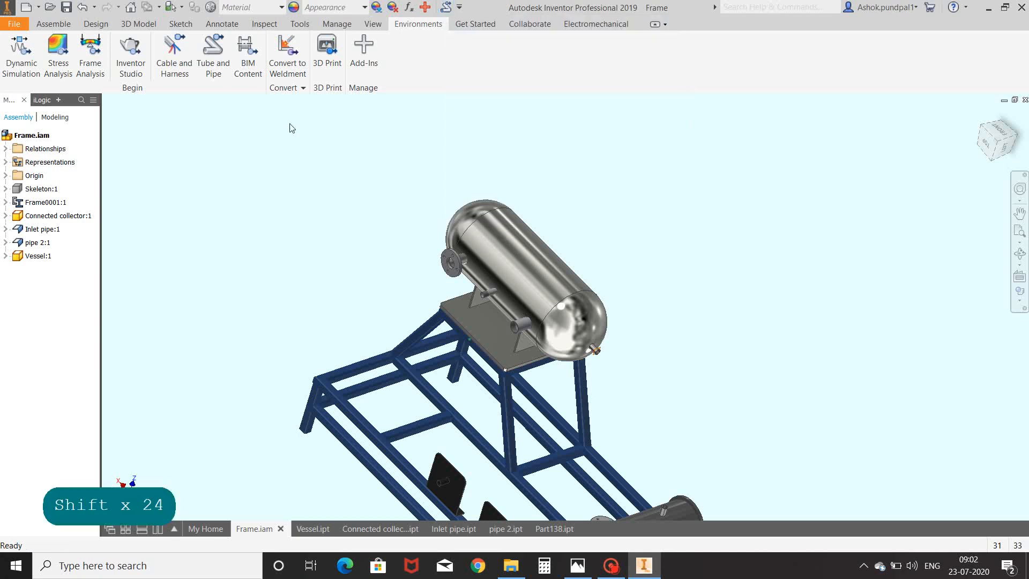
left_click(212, 51)
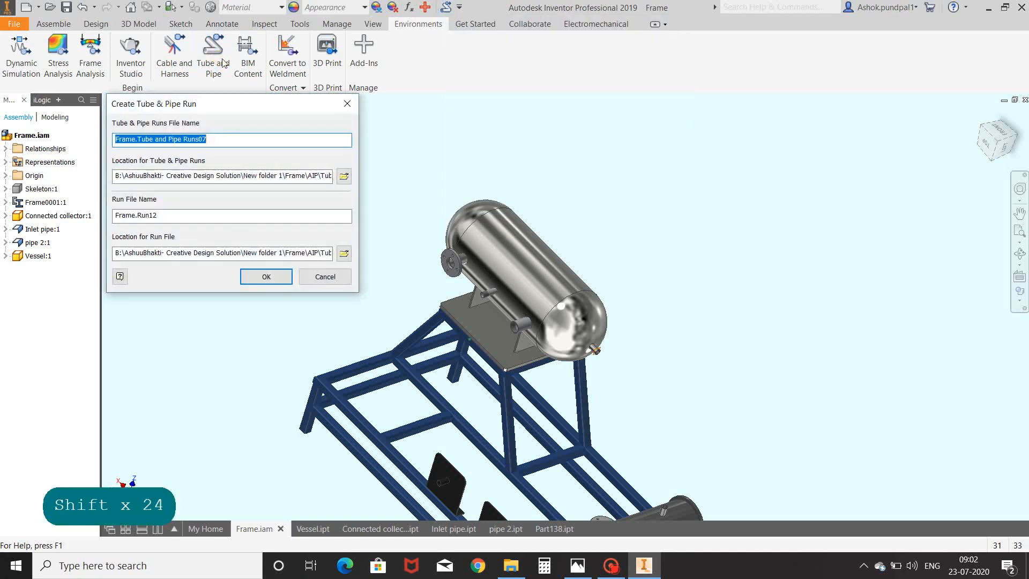
left_click(257, 277)
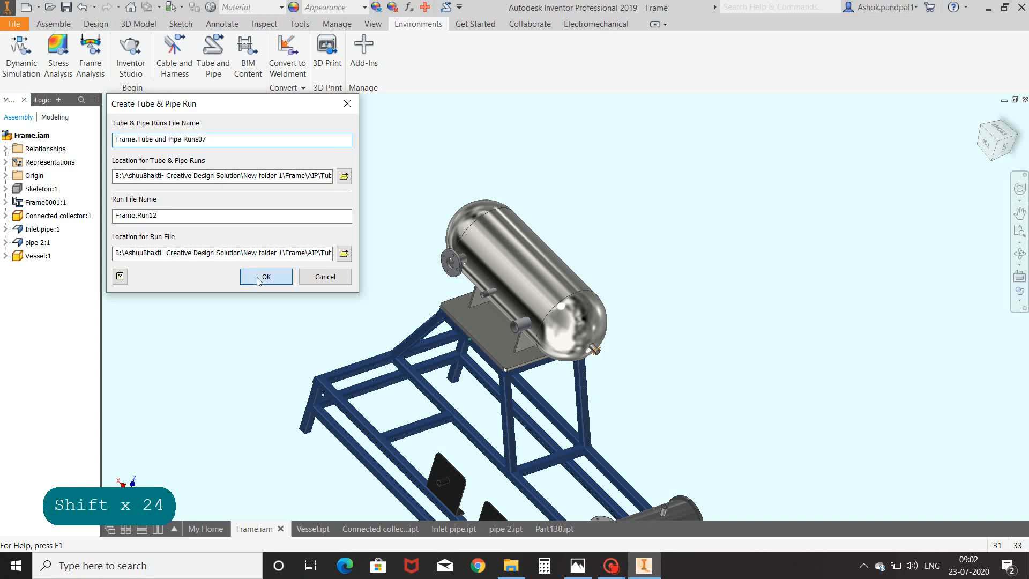
- Open the tube and pipe styles and examine the components and diameters of several rigid pipe styles
scroll(429, 234, "down", 5)
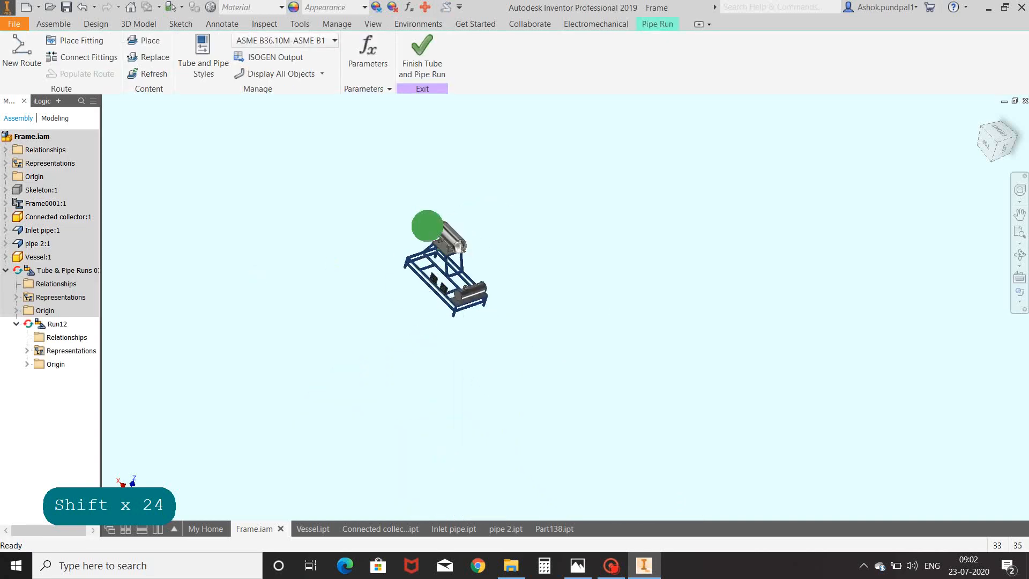
middle_click_drag(425, 225, 551, 209, "shift")
scroll(460, 260, "up", 3)
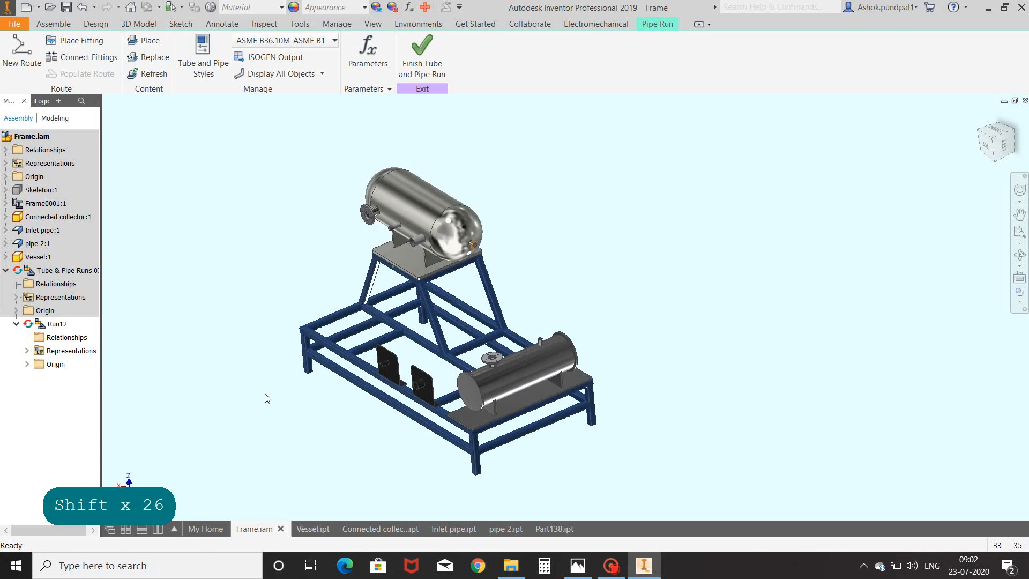
left_click(640, 274)
middle_click_drag(639, 275, 593, 246)
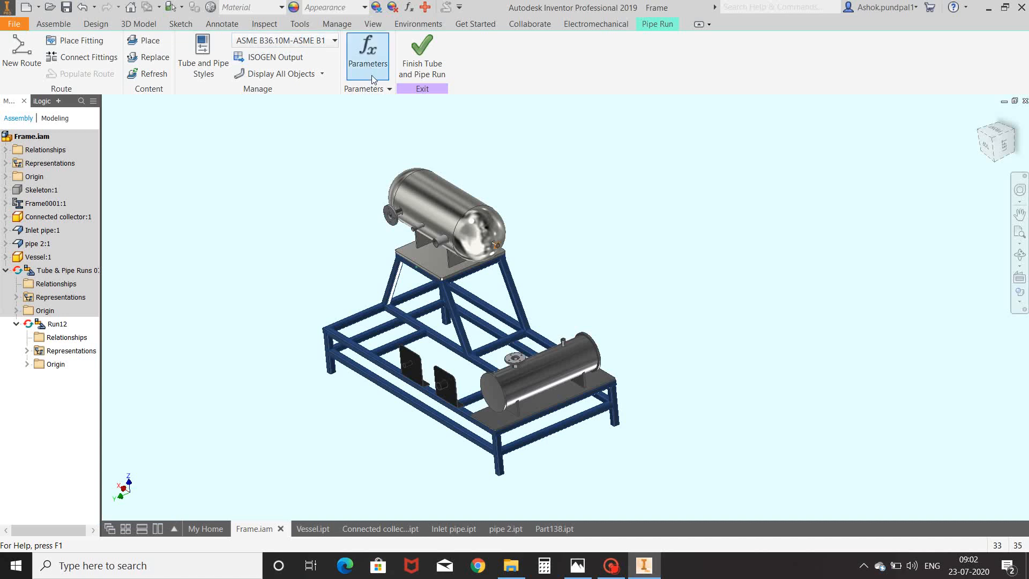
middle_click_drag(519, 158, 507, 180)
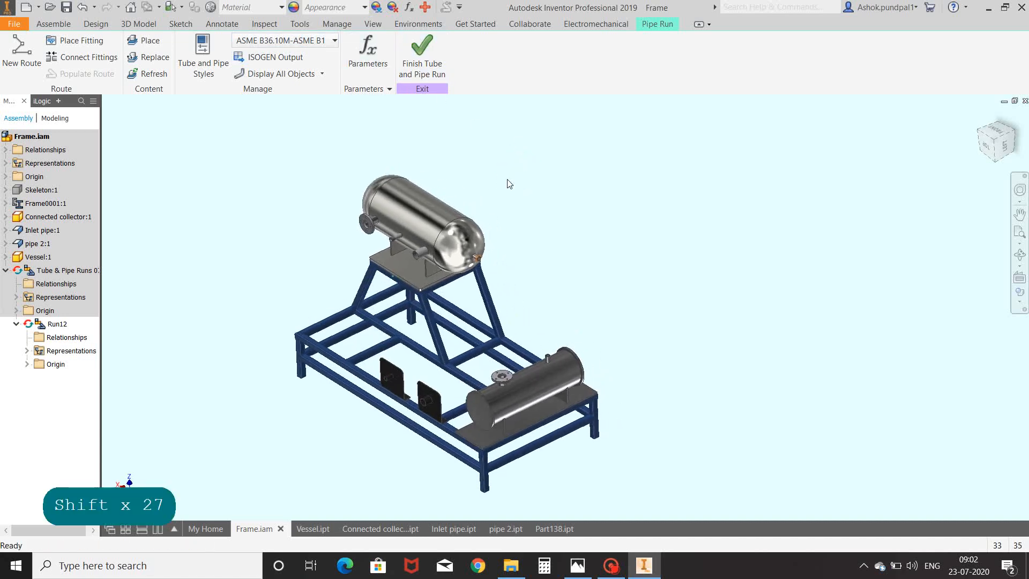
left_click(203, 53)
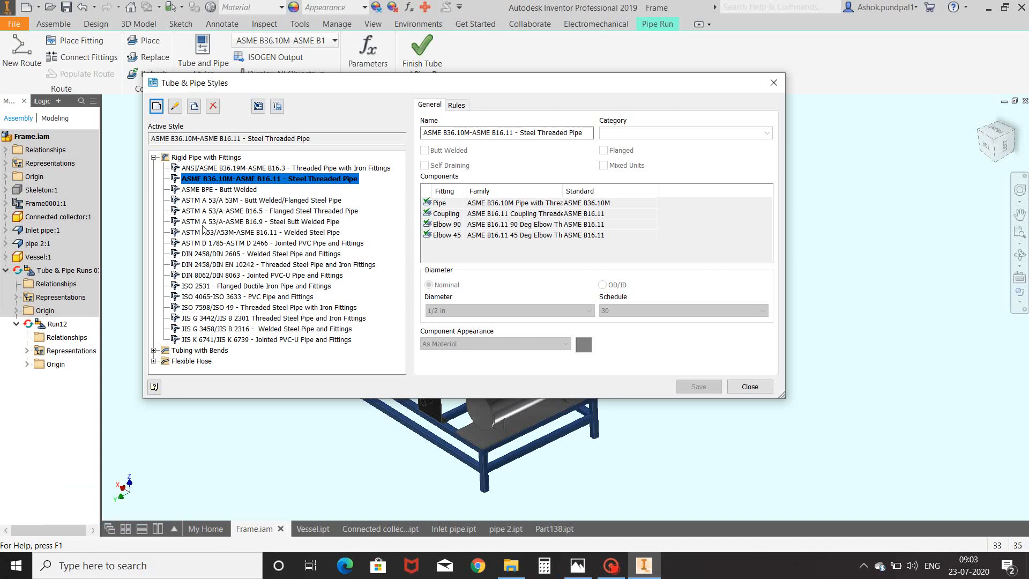
left_click(191, 170)
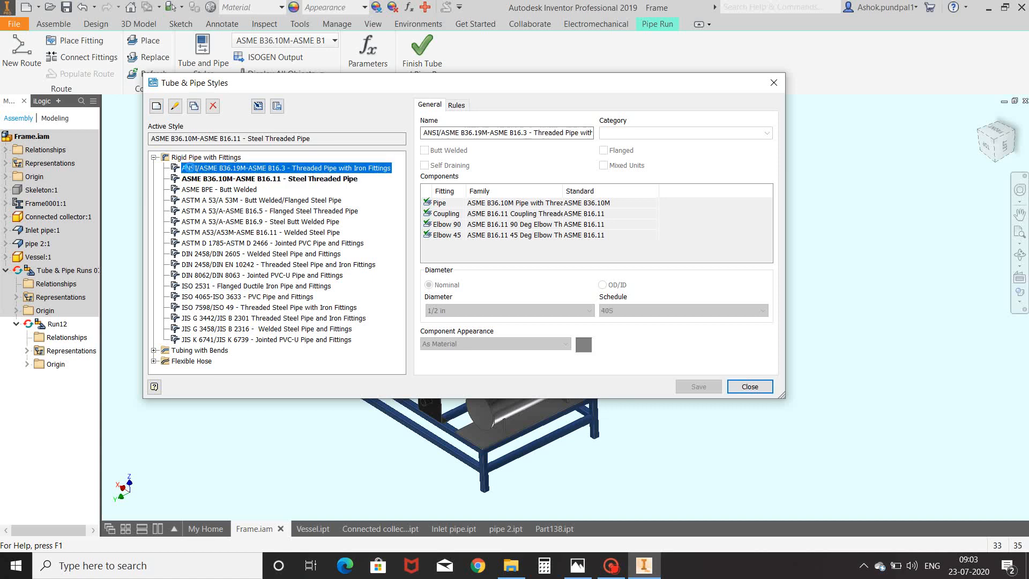
left_click(198, 199)
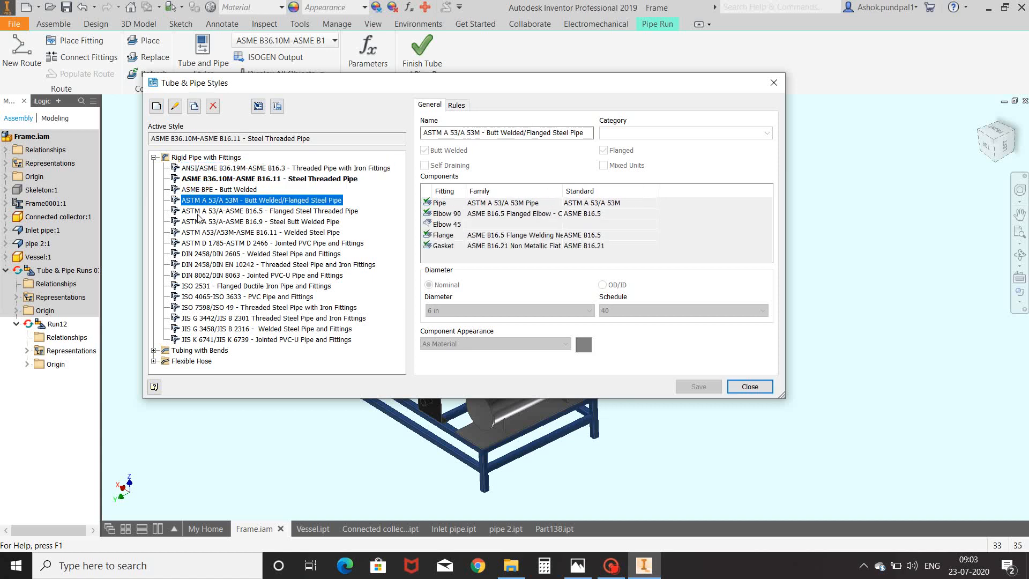
left_click(198, 254)
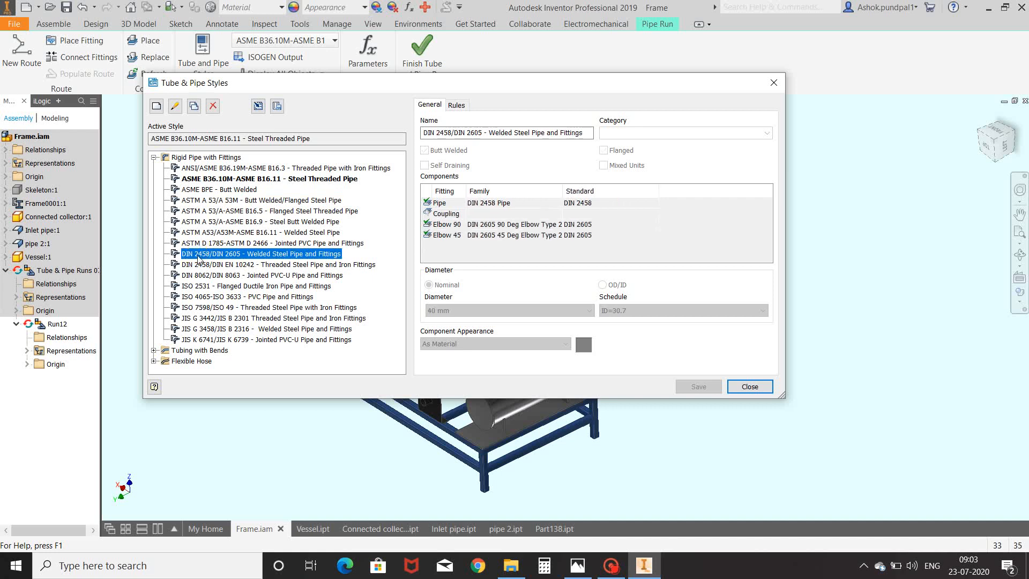
left_click(198, 286)
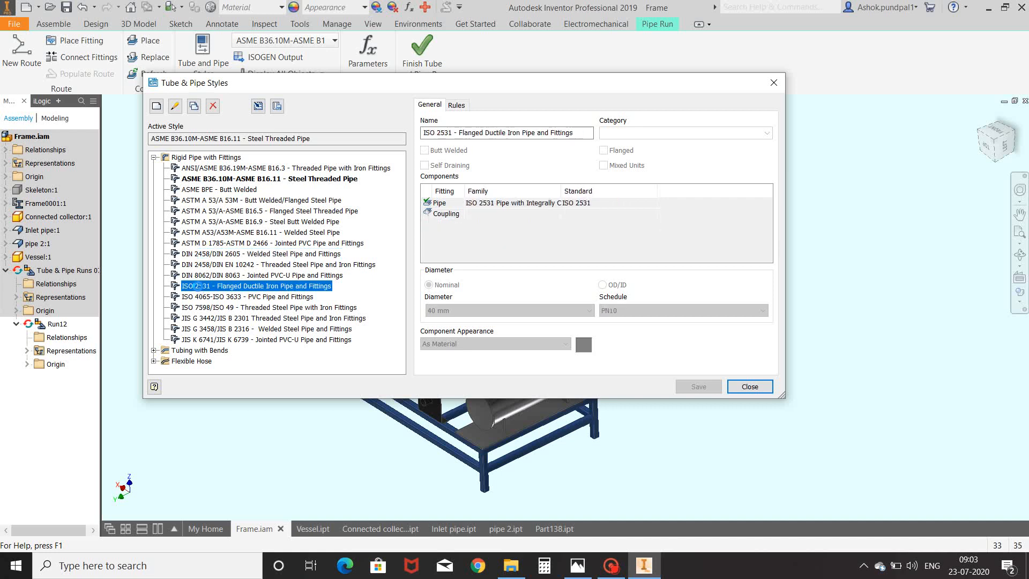
left_click(196, 318)
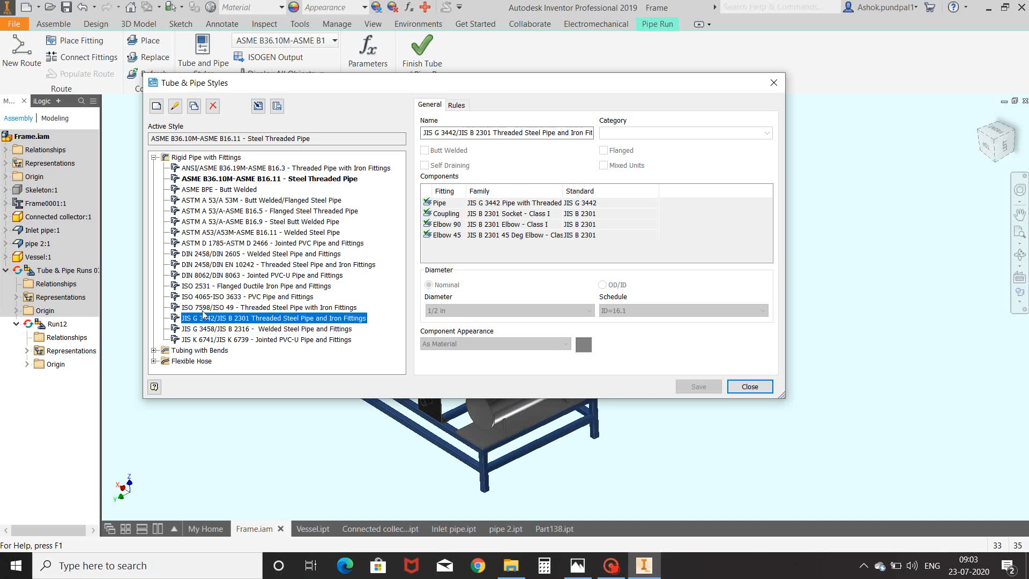
- Edit the ASME B36.10M-ASME B16.11 - Steel Threaded Pipe style and set its nominal diameter to 1 in
left_click(234, 180)
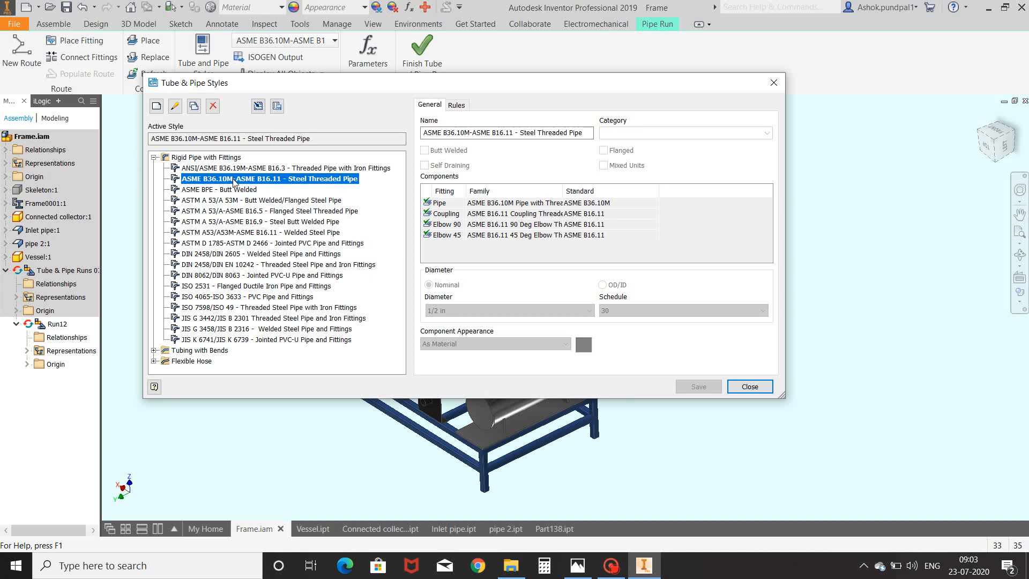
double_click(234, 180)
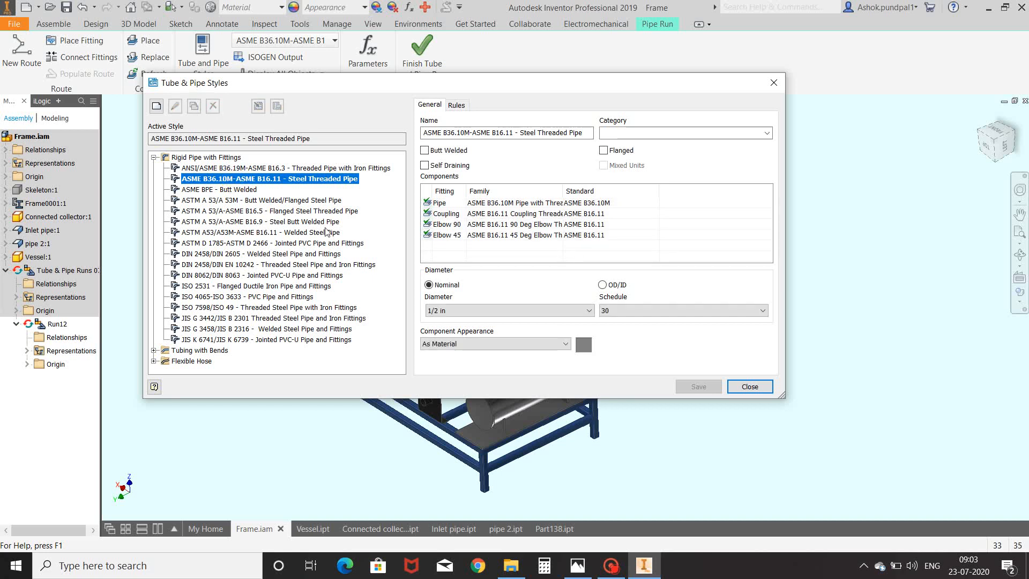
left_click(551, 310)
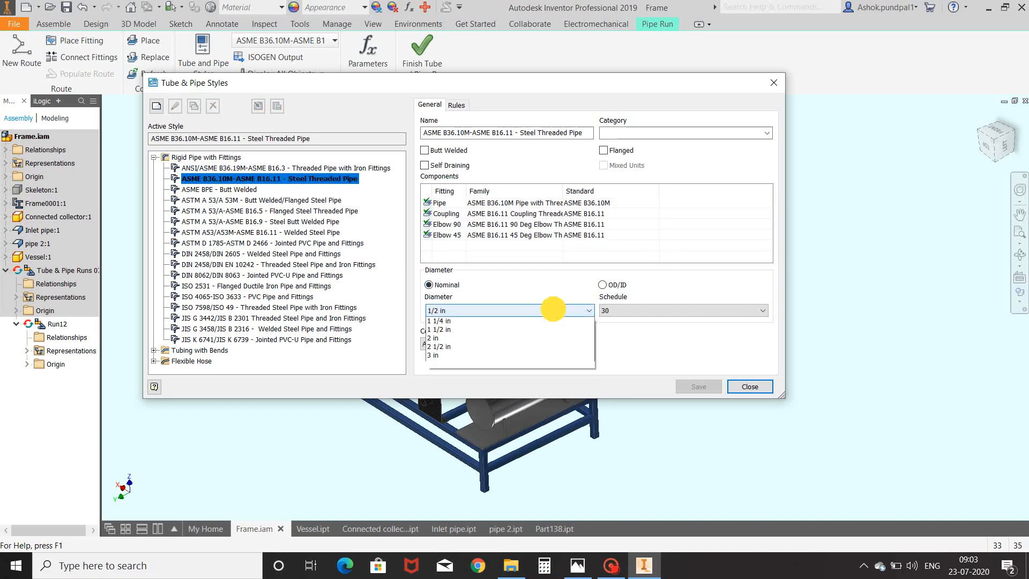
left_click(536, 338)
- Set the component appearance of the steel threaded pipe style to Stainless - Brushed
left_click(565, 345)
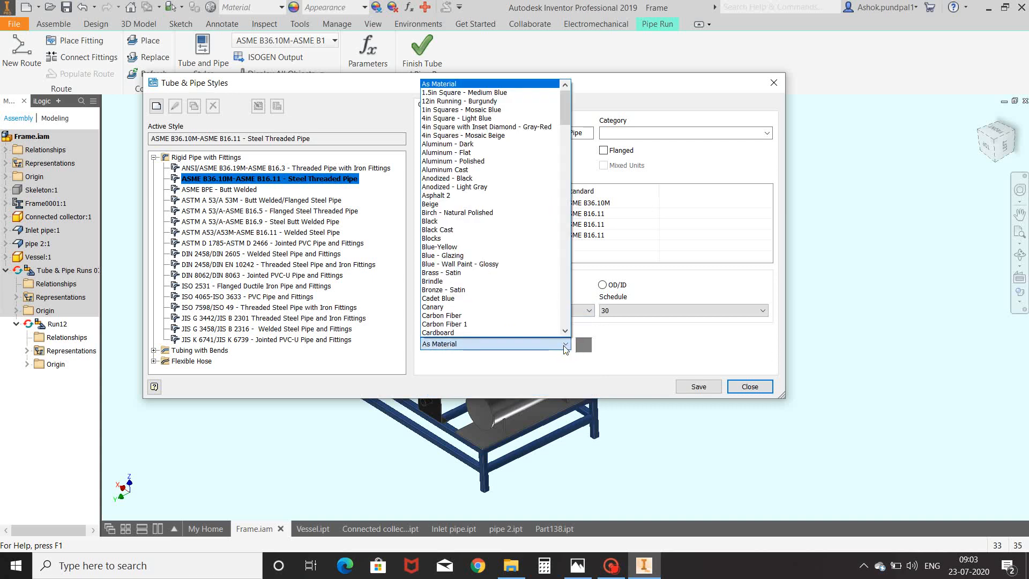
key("s")
scroll(499, 287, "down", 3)
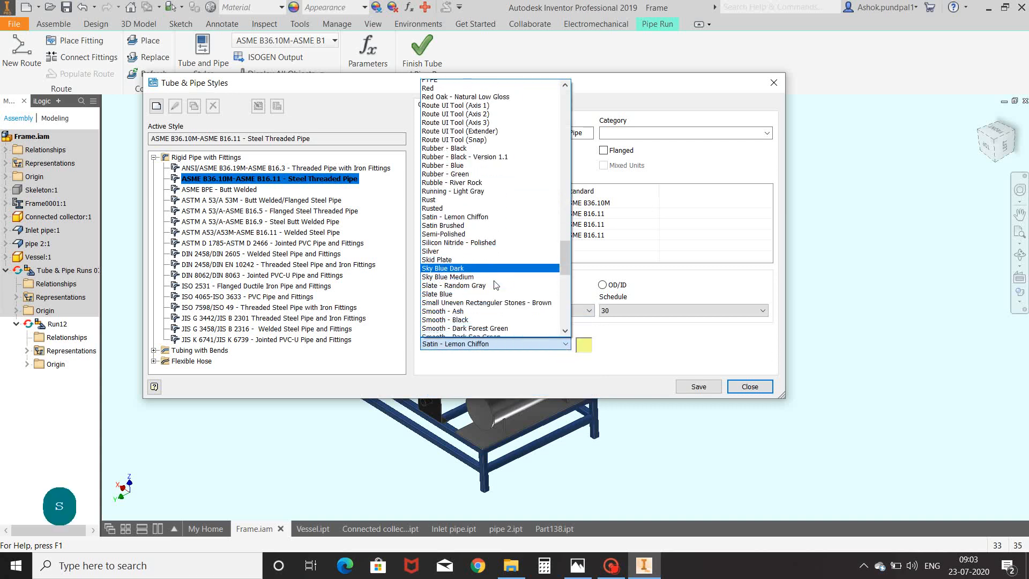
scroll(494, 285, "down", 5)
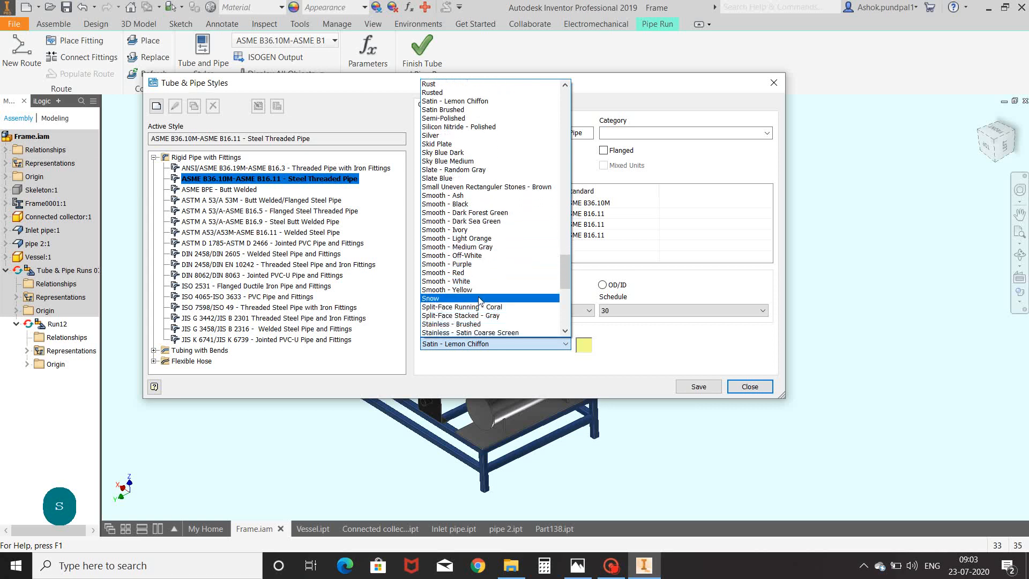
scroll(479, 301, "down", 3)
left_click(479, 300)
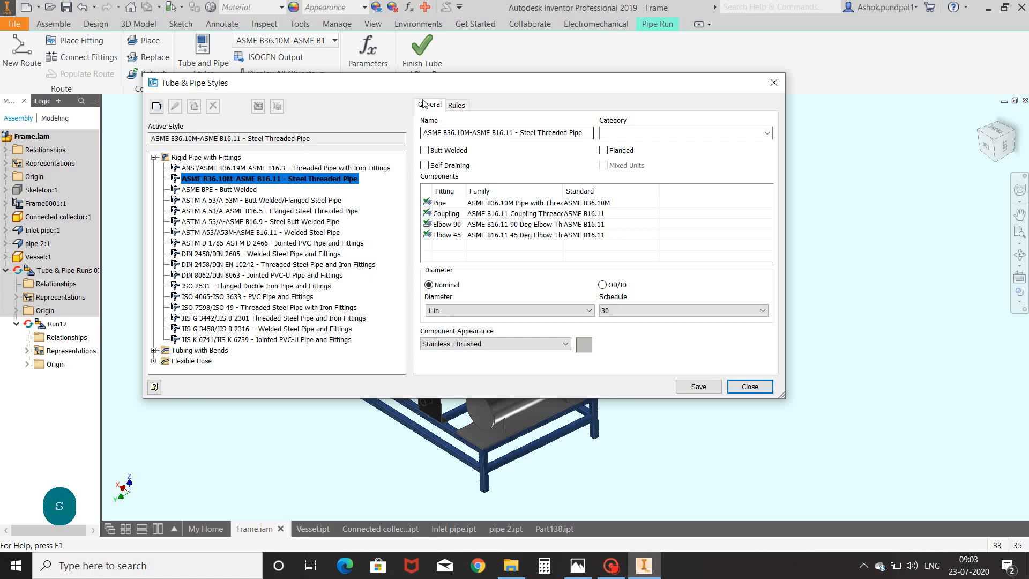
- Set the style's minimum segment length to 0.5 in, then save the style and close the style settings
left_click(456, 105)
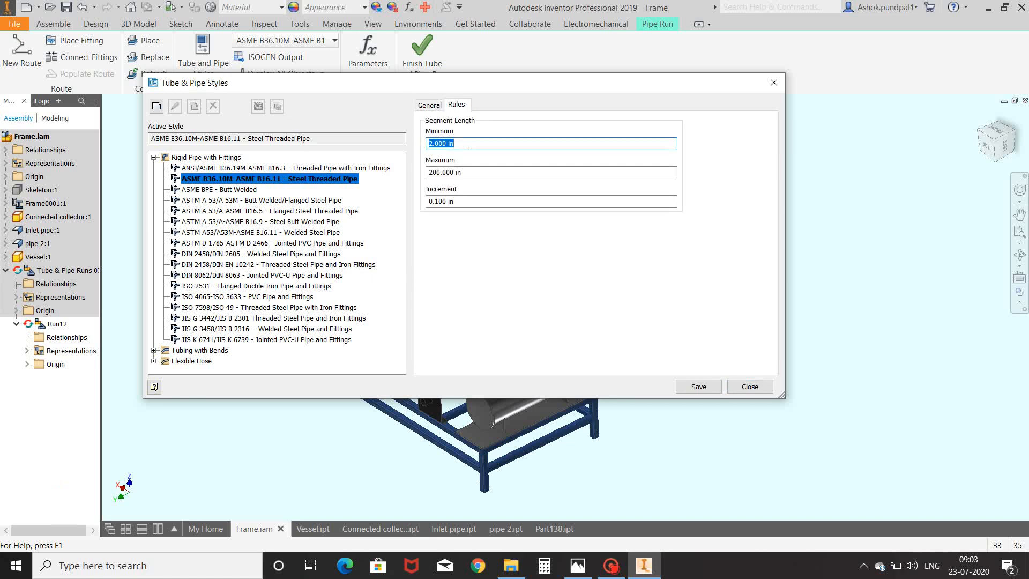
type("0.5 in")
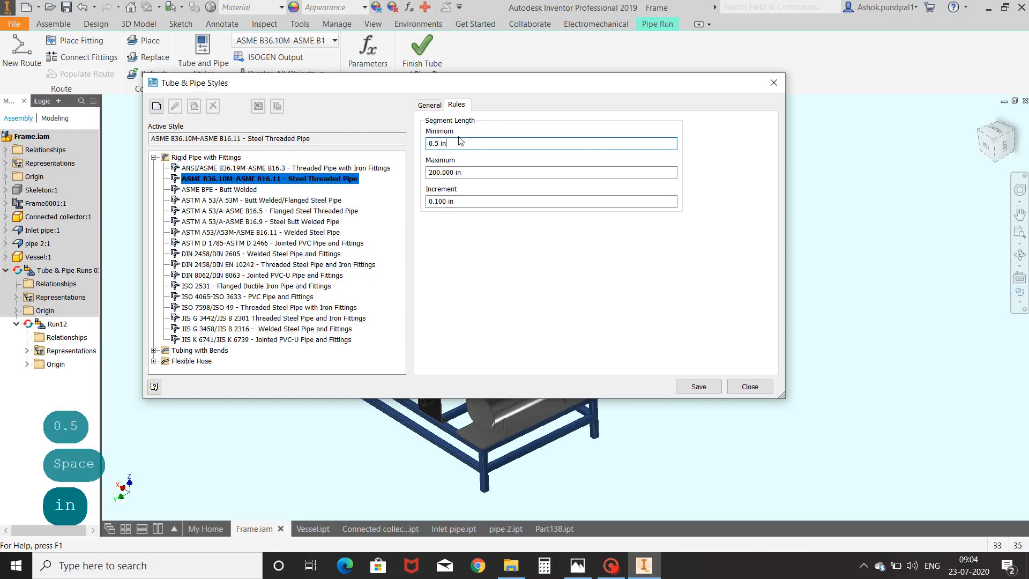
left_click(429, 104)
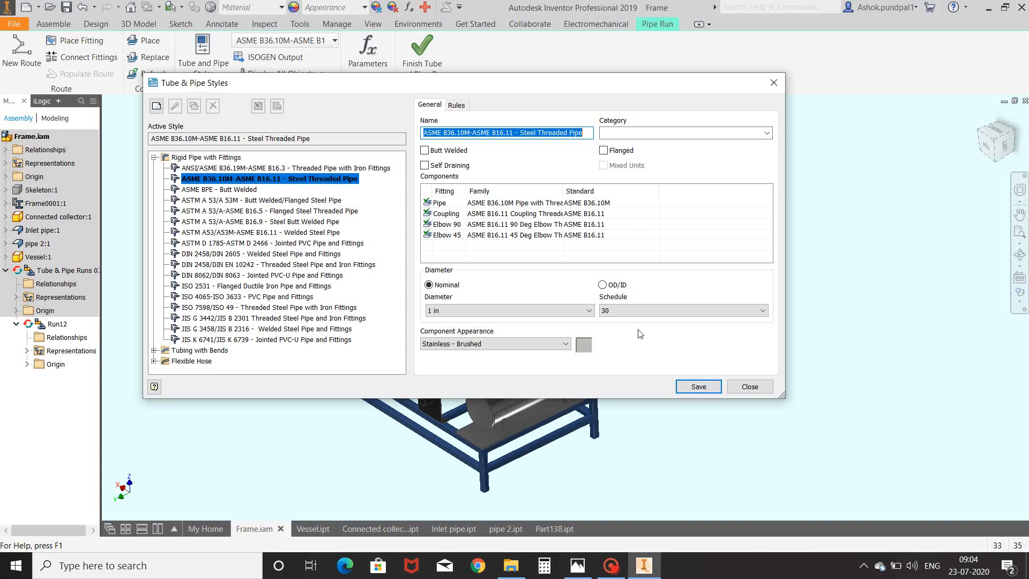
left_click(706, 391)
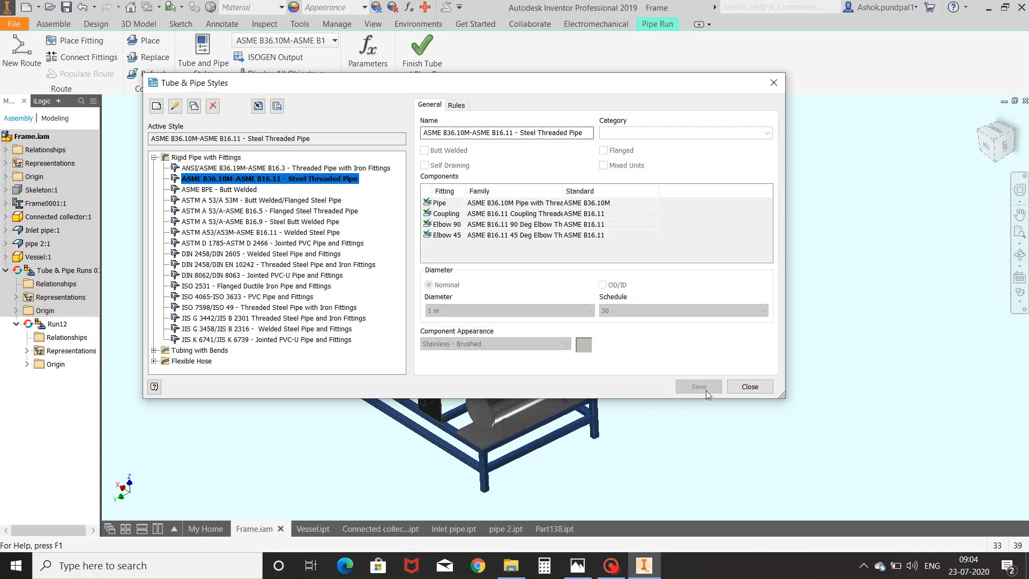
left_click(749, 386)
- Create a new route in the pipe run with the default part file name and location
middle_click_drag(539, 282, 633, 268, "shift")
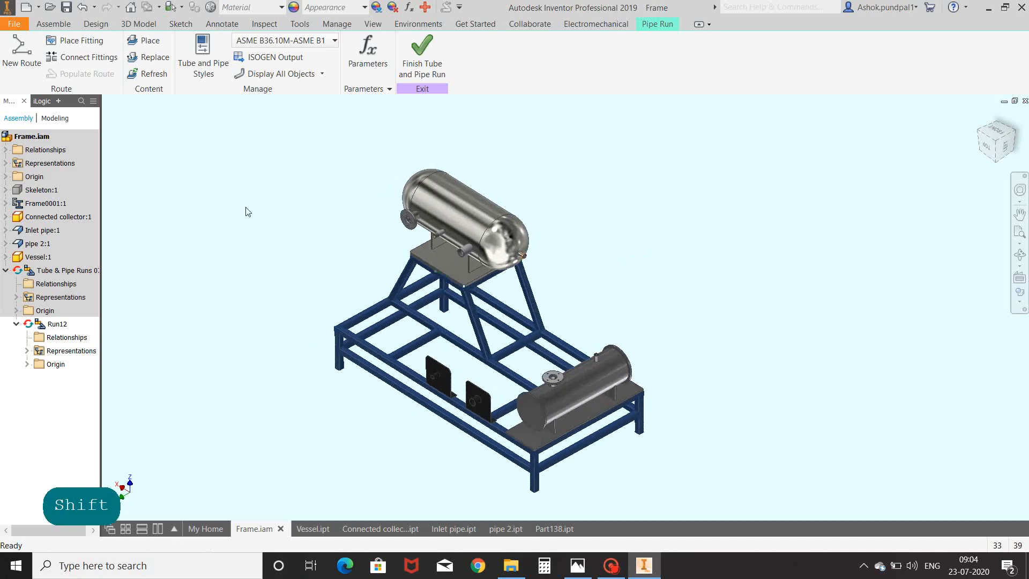
left_click(21, 56)
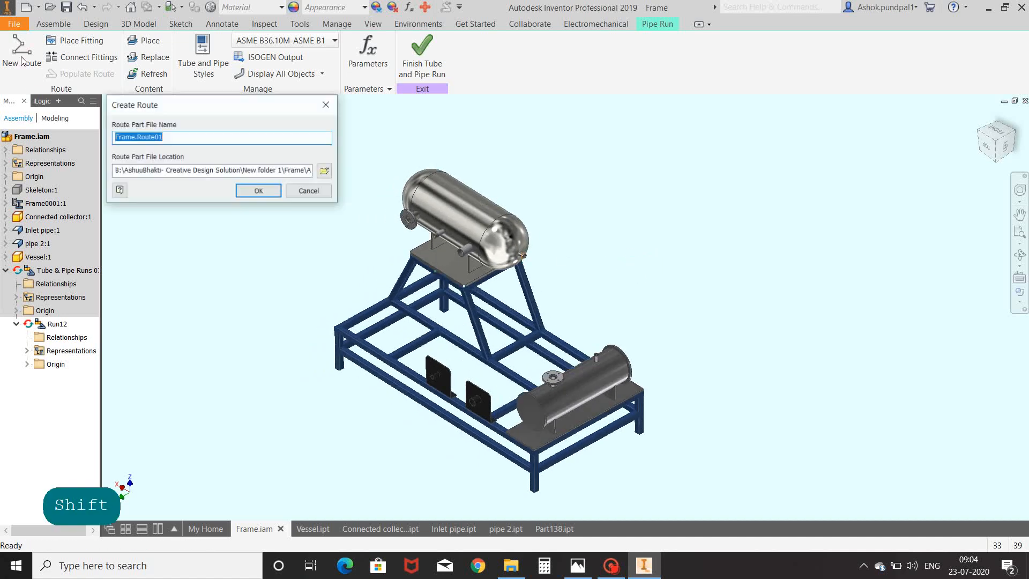
left_click(259, 190)
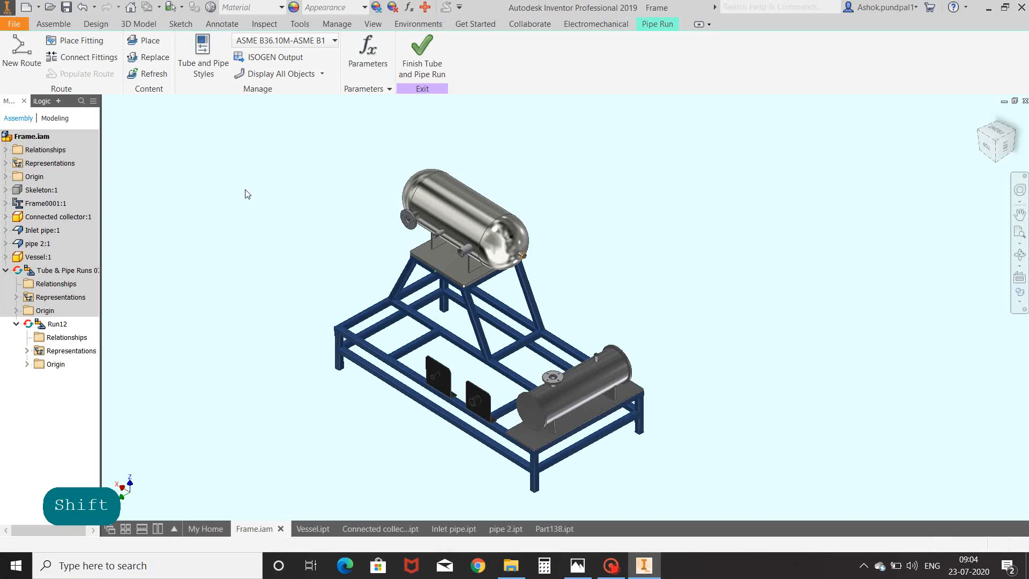
- Route a pipe path from the threaded outlet on the vessel's end to the threaded nozzle on top of the connected collector
left_click(16, 54)
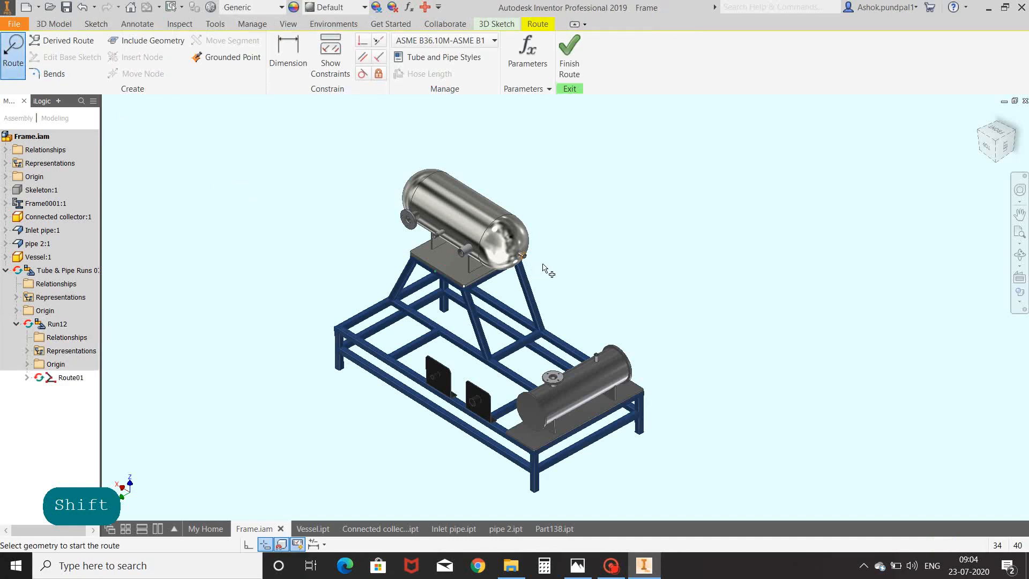
scroll(544, 266, "up", 2)
scroll(547, 249, "up", 2)
scroll(536, 249, "up", 2)
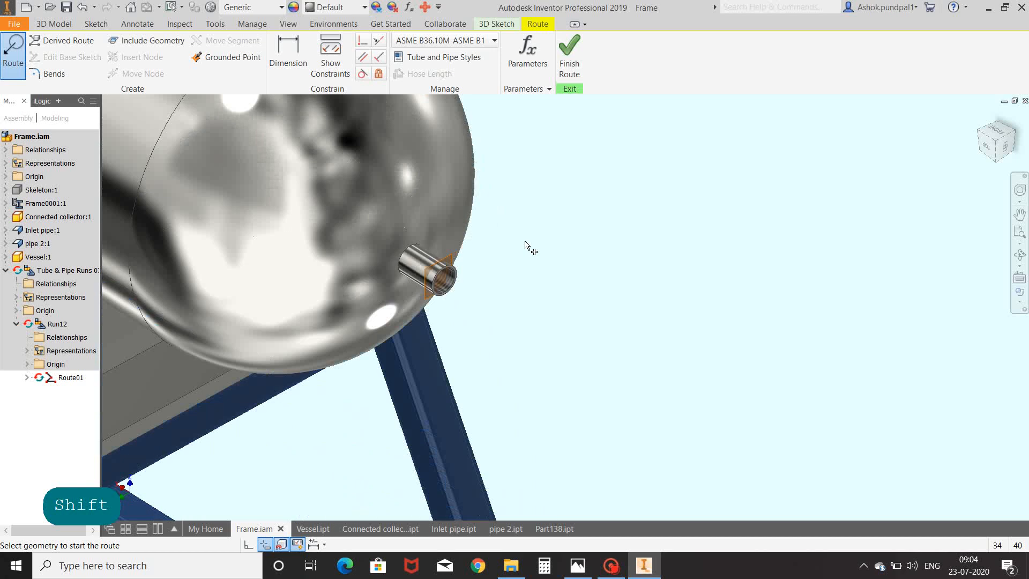
scroll(485, 270, "up", 1)
middle_click_drag(486, 267, 500, 255)
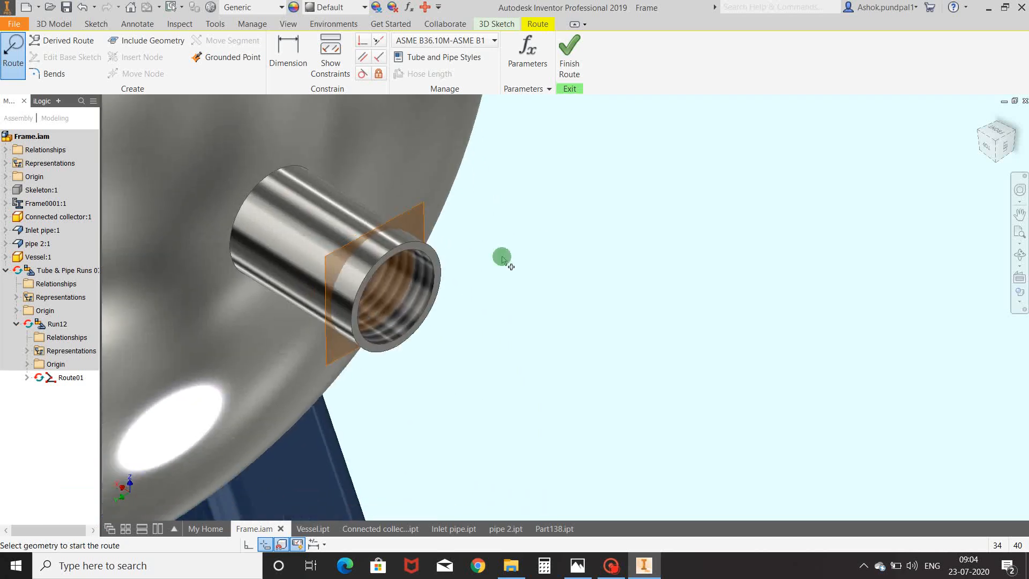
left_click(425, 255)
scroll(486, 245, "down", 5)
scroll(614, 435, "up", 5)
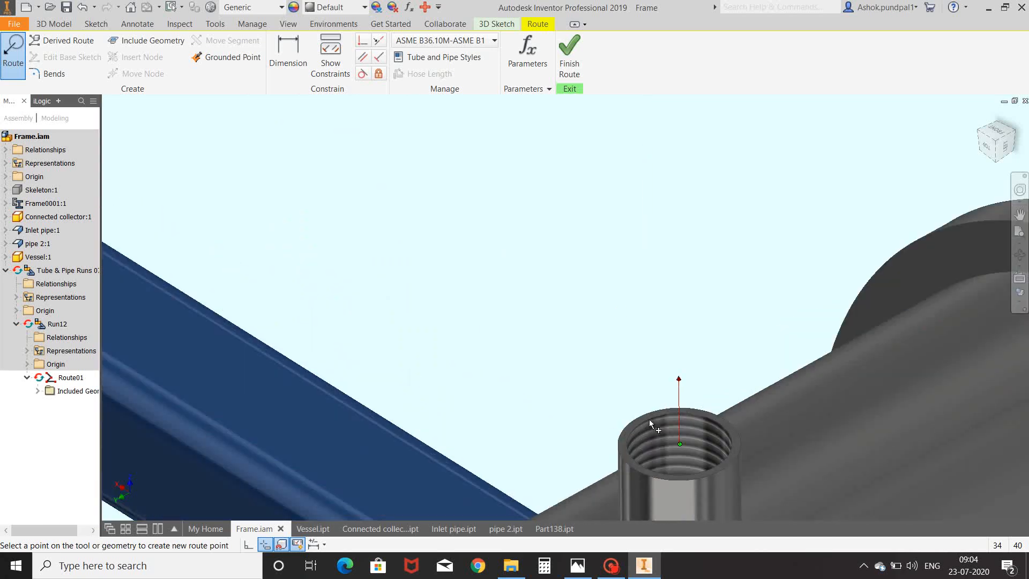
left_click(650, 419)
scroll(650, 418, "down", 5)
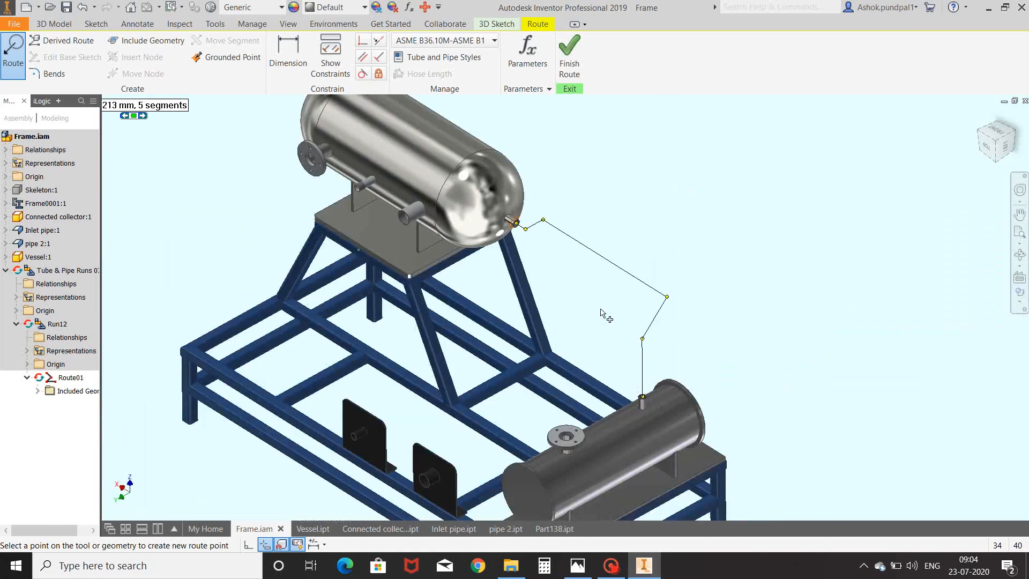
mouse_move(600, 310)
middle_mouse_down()
mouse_move(599, 326)
mouse_move(616, 317)
middle_mouse_up()
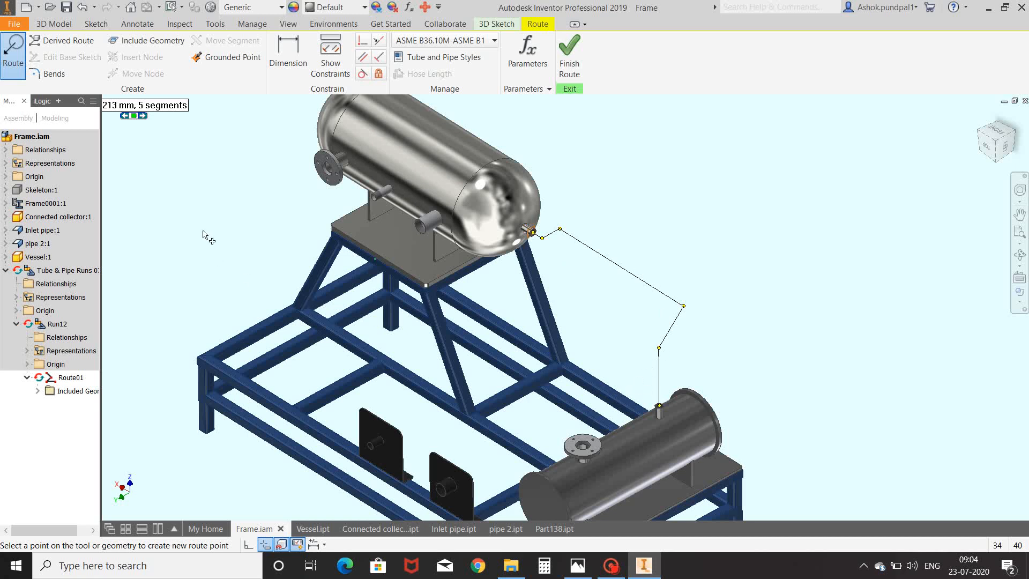
- Cycle through the autoroute alternatives and accept the five-segment path that first steps sideways from the vessel outlet
left_click(143, 116)
left_click(142, 116)
left_click(142, 116)
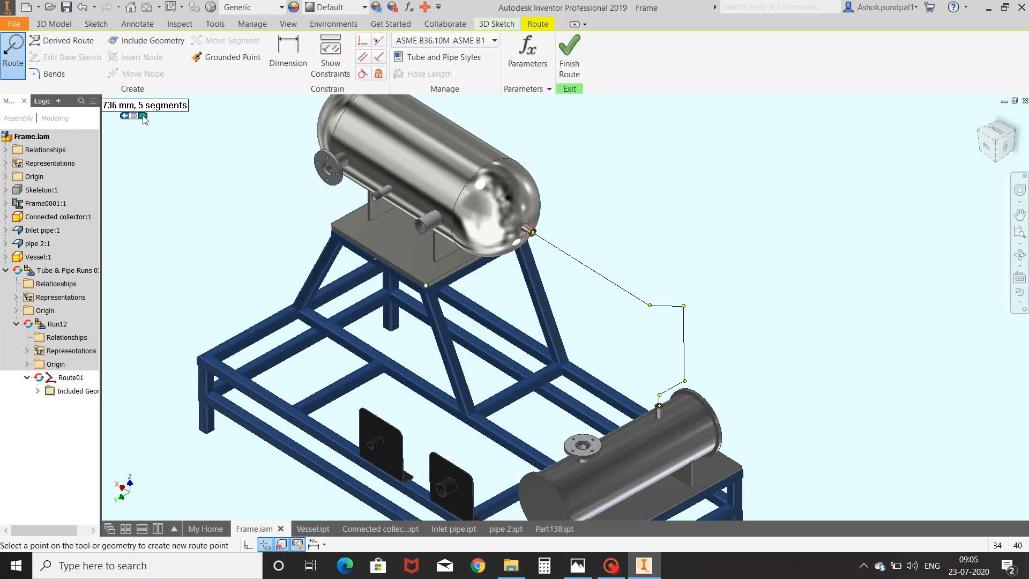
left_click(142, 116)
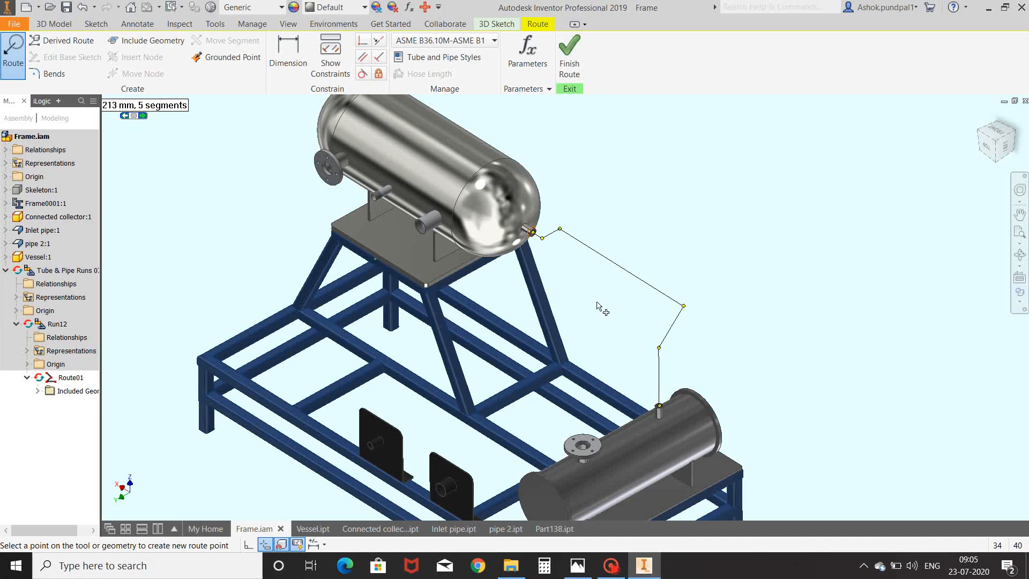
left_click(134, 116)
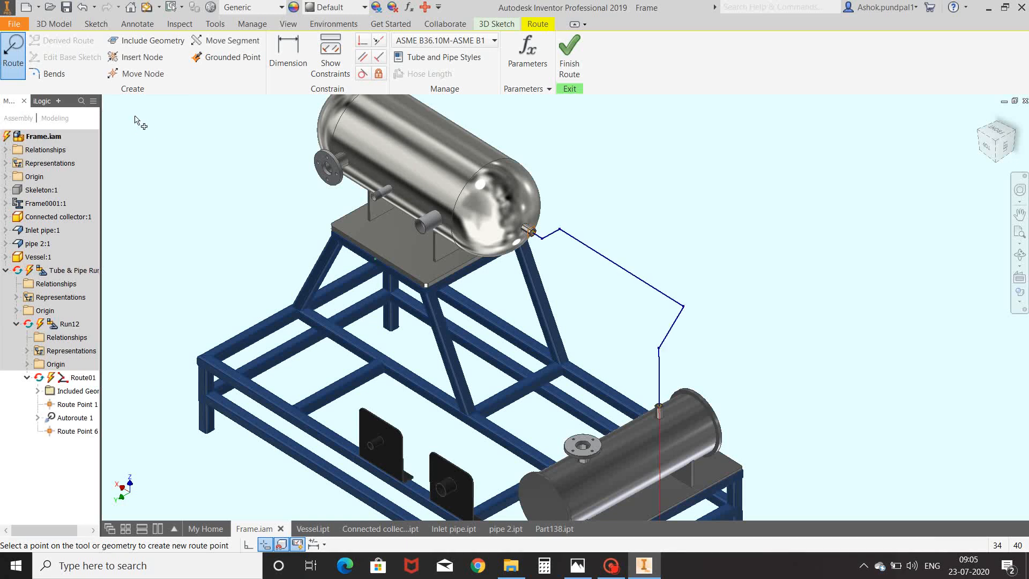
- Move the short crosswise route segment near the vessel outlet farther away from the vessel
scroll(650, 241, "up", 3)
scroll(649, 241, "down", 3)
middle_click_drag(638, 241, 620, 275)
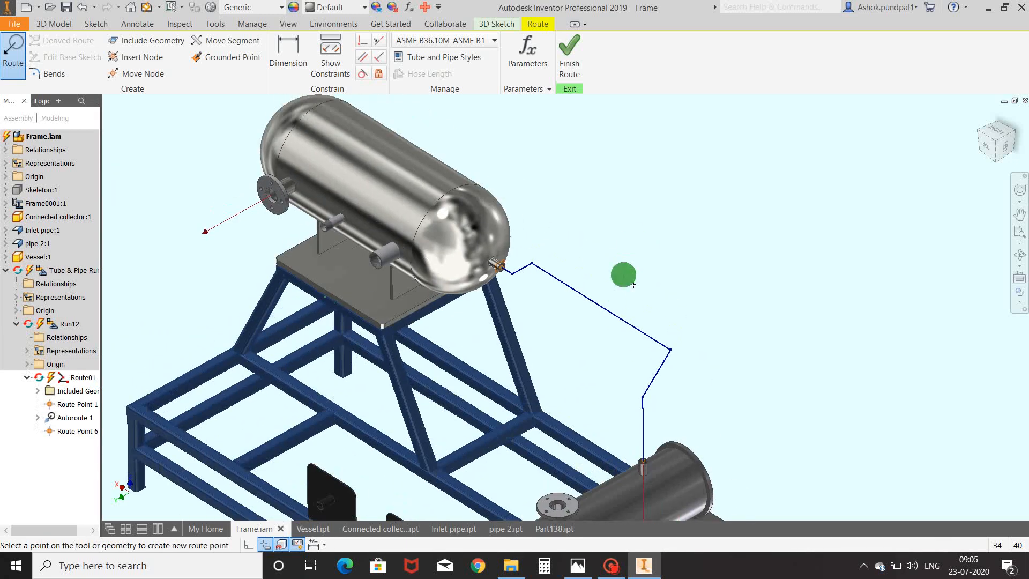
left_click(228, 40)
scroll(538, 262, "up", 5)
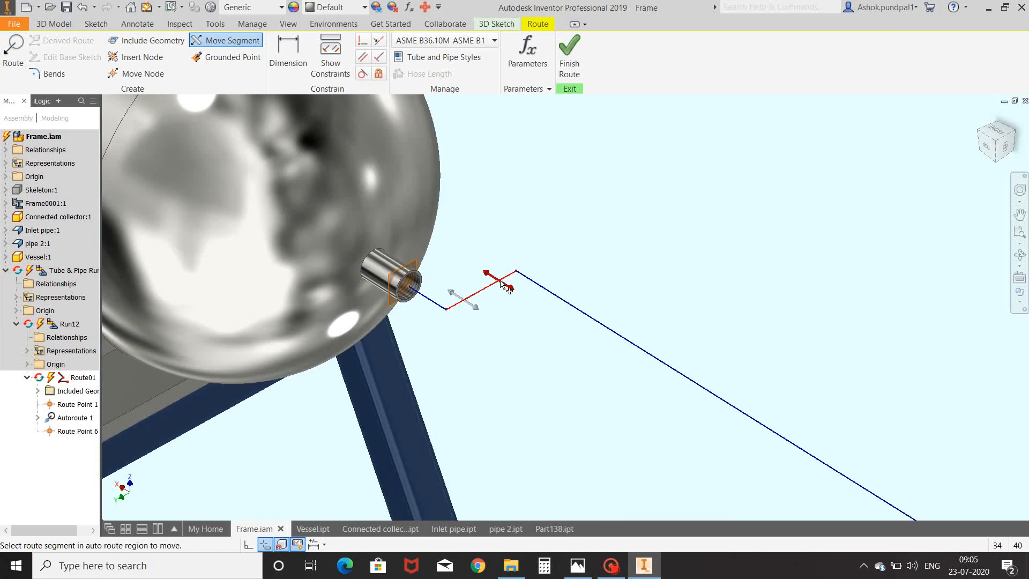
left_click_drag(474, 296, 545, 336)
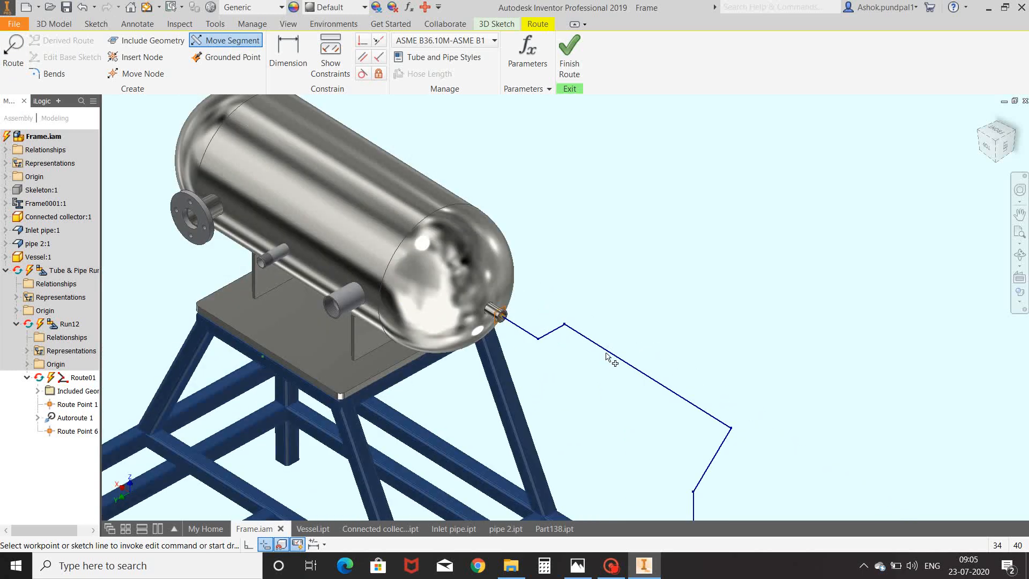
- Move the long route segment farther outward from the frame and accept the two-segment connection to the collector
left_click_drag(606, 354, 632, 331)
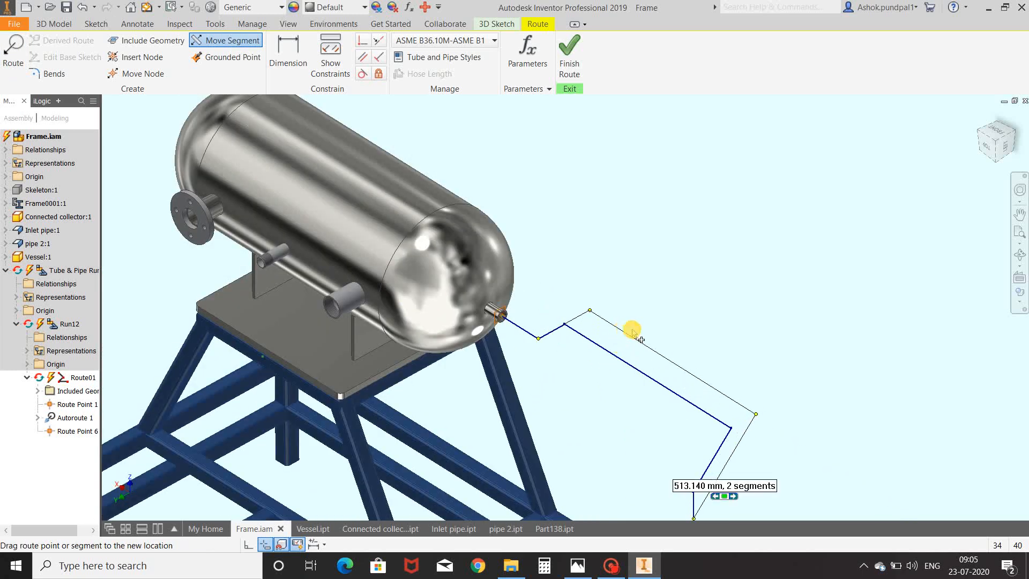
left_click(733, 496)
right_click(743, 293)
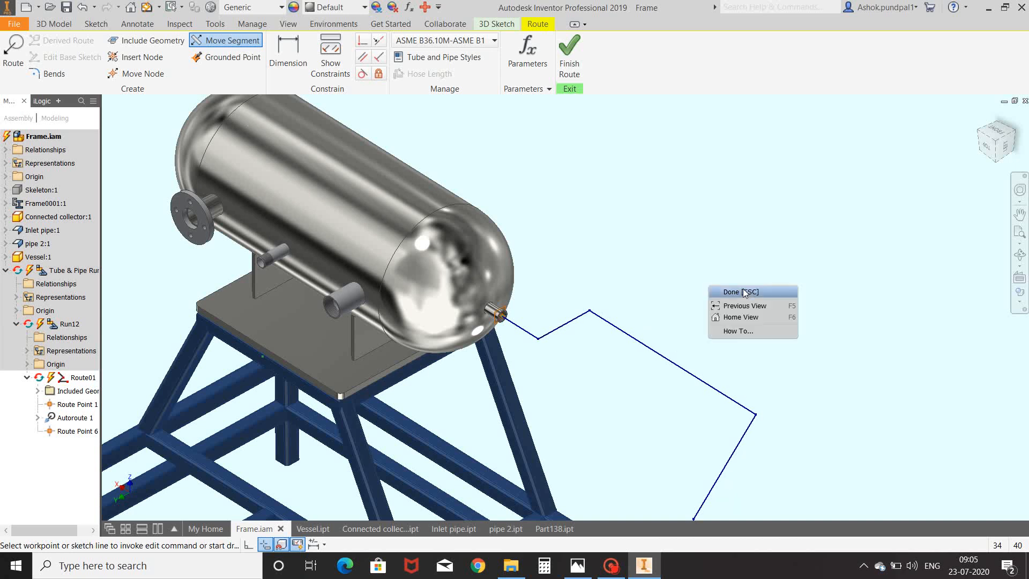
left_click(742, 293)
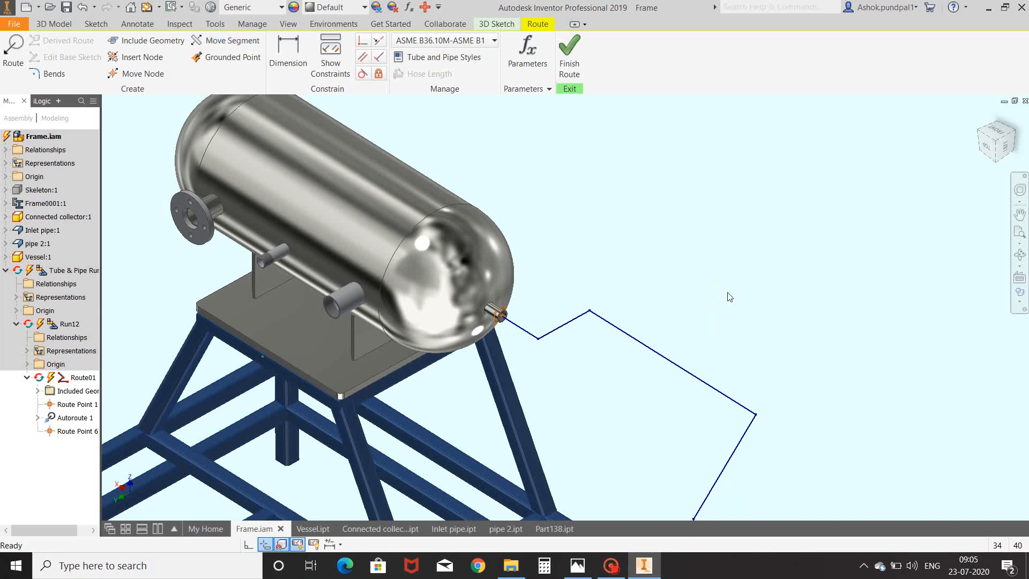
- Finish the route and populate it with the steel threaded pipes and elbows
scroll(719, 287, "up", 3)
middle_click_drag(719, 287, 675, 253)
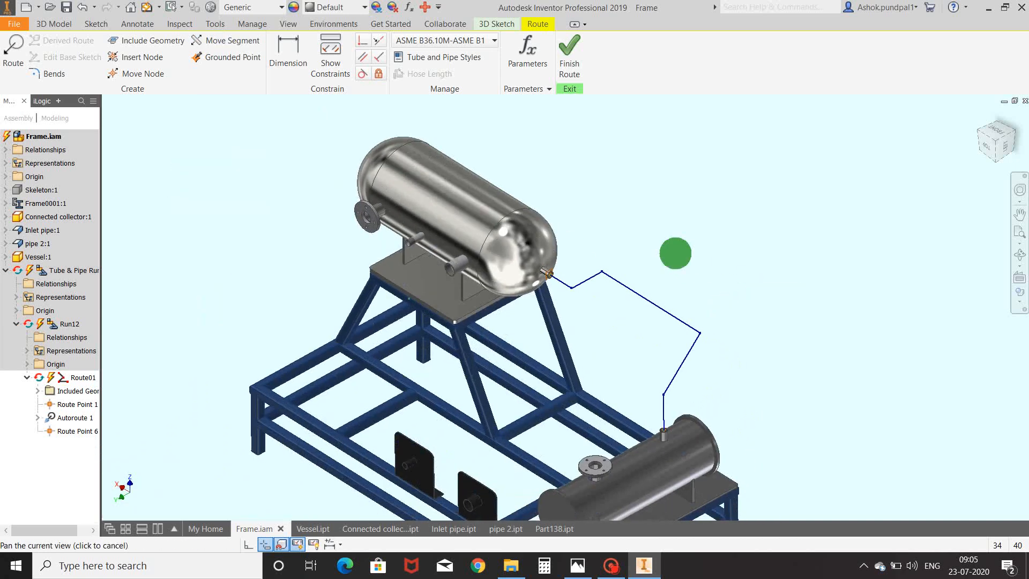
left_click(569, 56)
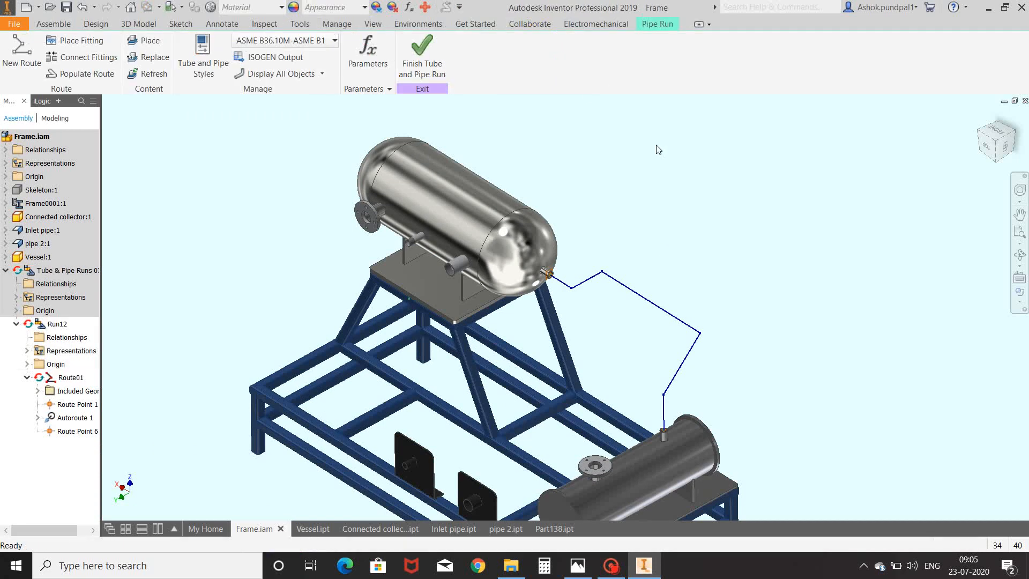
middle_click_drag(667, 165, 659, 131)
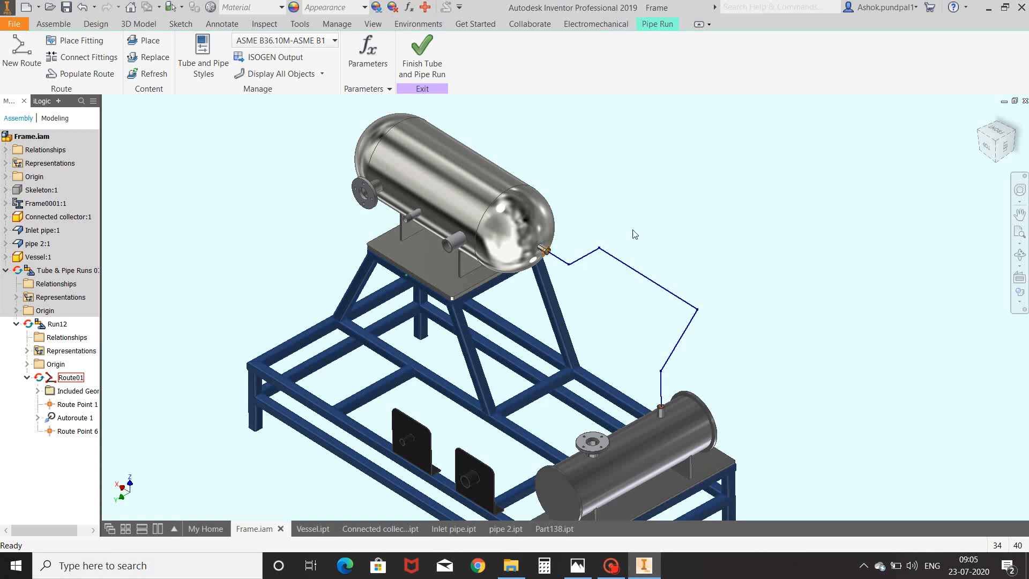
middle_click_drag(688, 193, 680, 194, "shift")
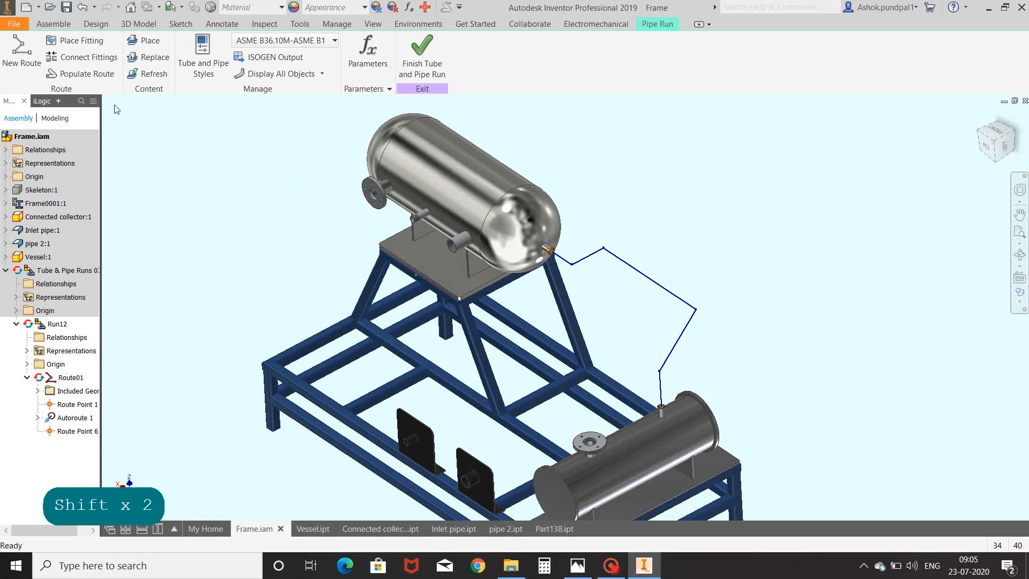
left_click(108, 76)
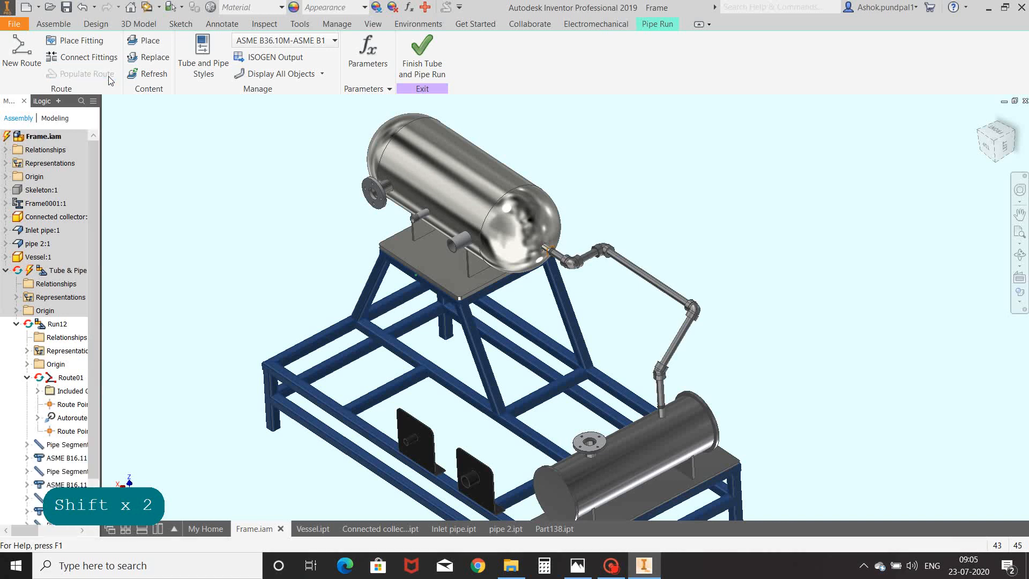
- Examine the populated pipe run, its elbows and the threaded joints at the collector and vessel
scroll(751, 351, "up", 5)
scroll(748, 346, "down", 4)
mouse_move(736, 331)
middle_mouse_down("shift")
mouse_move(740, 321)
mouse_move(779, 342)
mouse_move(754, 342)
middle_mouse_up("shift")
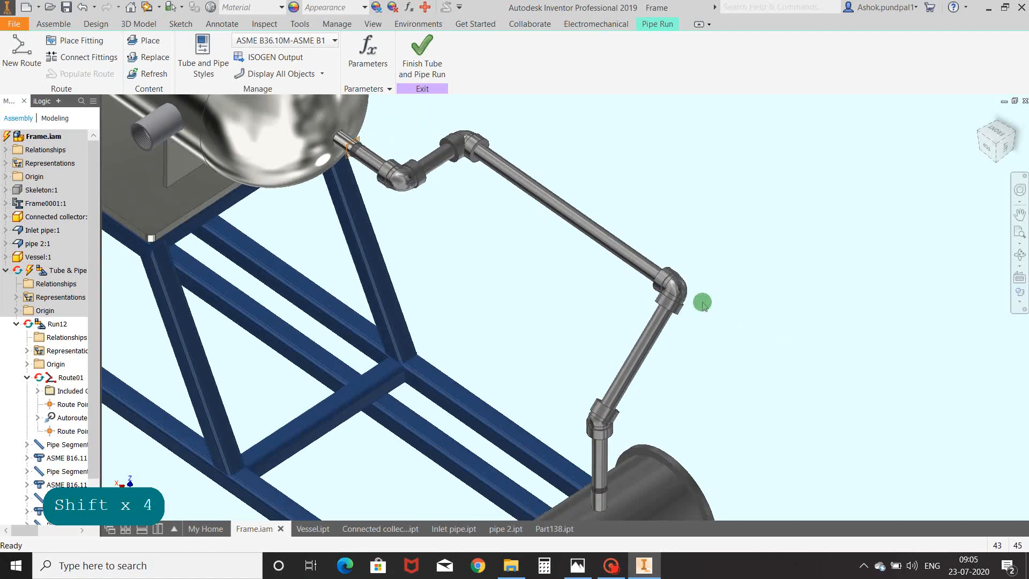
scroll(691, 286, "up", 4)
scroll(698, 287, "down", 3)
middle_click_drag(698, 287, 701, 215)
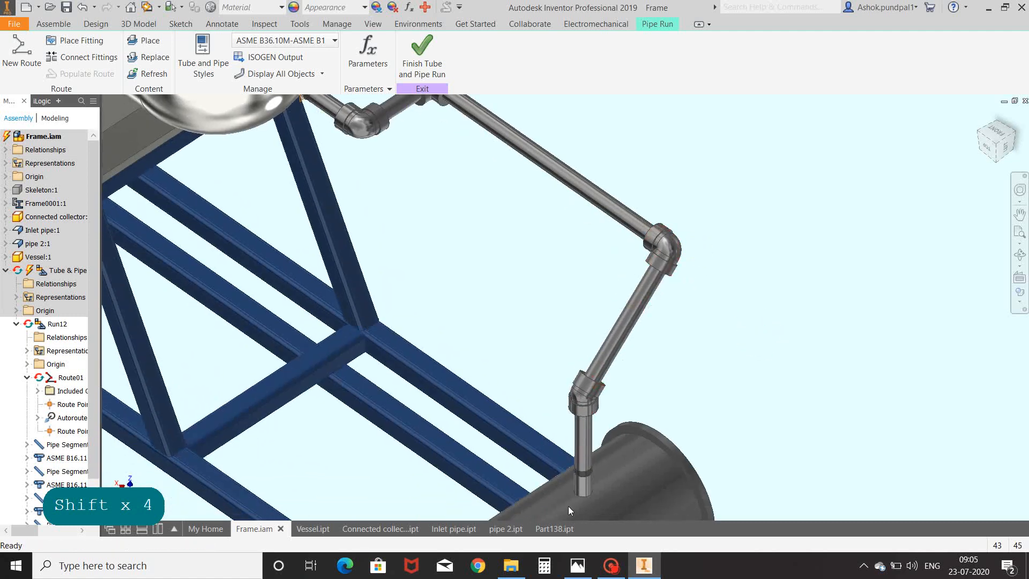
scroll(590, 492, "up", 5)
scroll(600, 399, "up", 3)
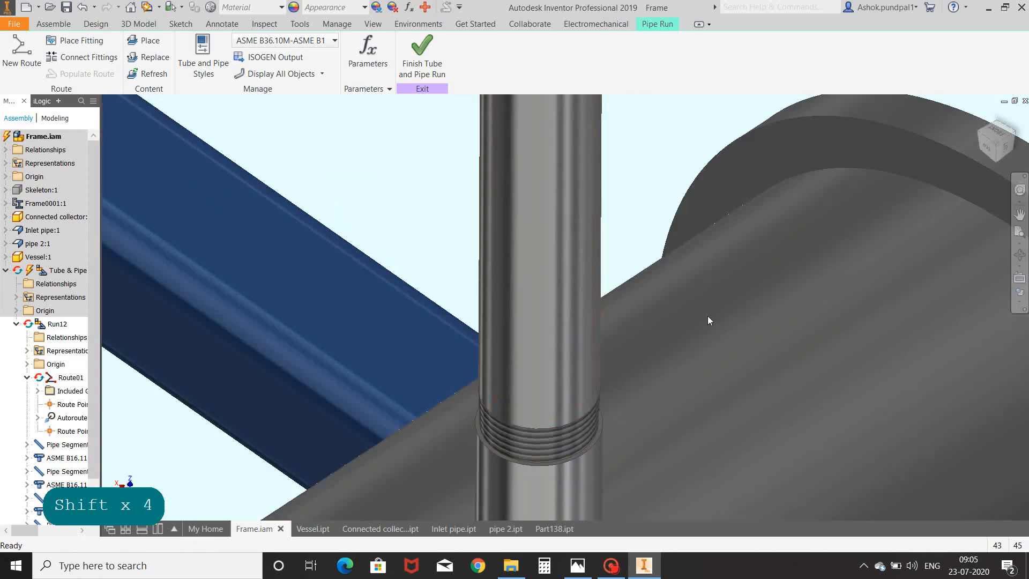
scroll(708, 316, "down", 6)
middle_click_drag(535, 135, 721, 524)
scroll(525, 214, "up", 4)
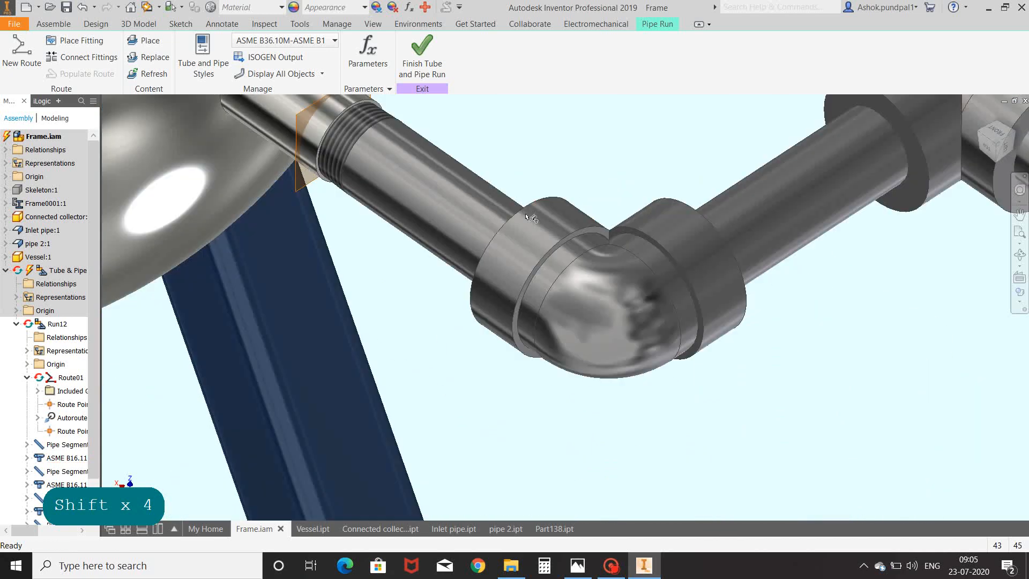
scroll(526, 217, "down", 7)
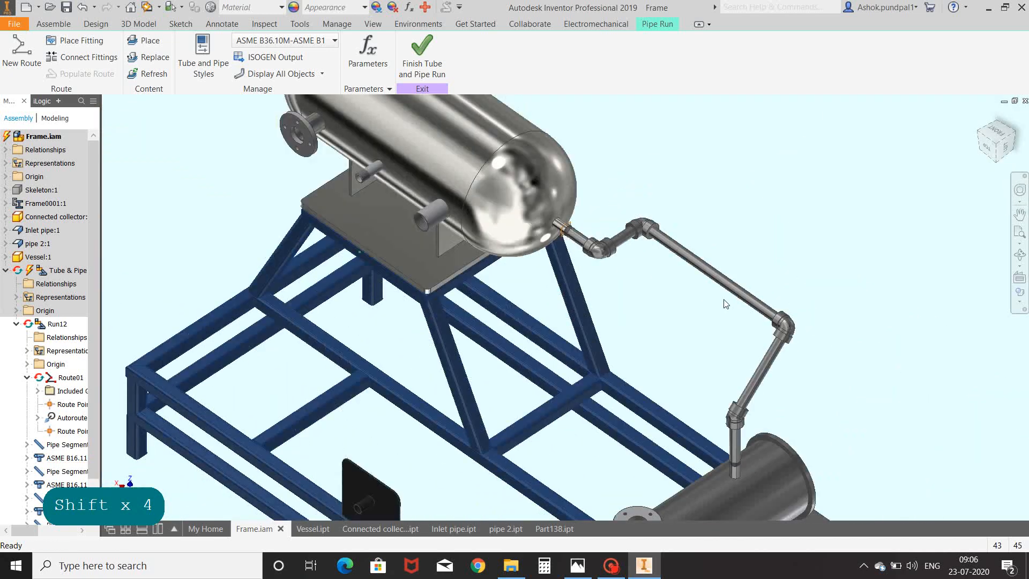
middle_click_drag(724, 301, 718, 271, "shift")
scroll(736, 294, "down", 3)
scroll(678, 249, "up", 4)
mouse_move(676, 242)
middle_mouse_down()
mouse_move(678, 211)
mouse_move(659, 220)
mouse_move(661, 204)
middle_mouse_up()
scroll(677, 211, "down", 2)
scroll(663, 221, "down", 2)
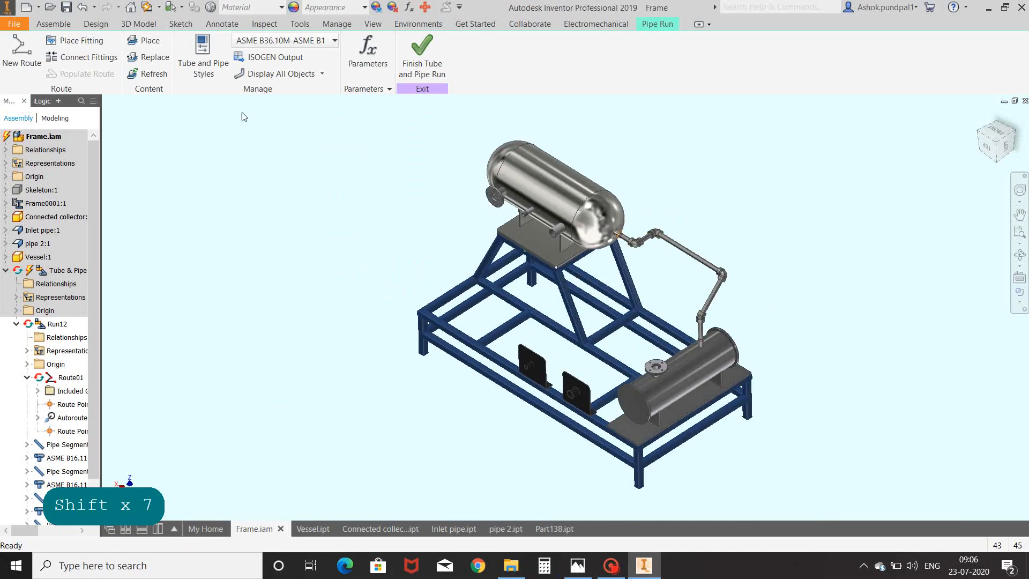
- Make ISO 2531 - Flanged Ductile Iron Pipe and Fittings the active tube and pipe style
left_click(203, 48)
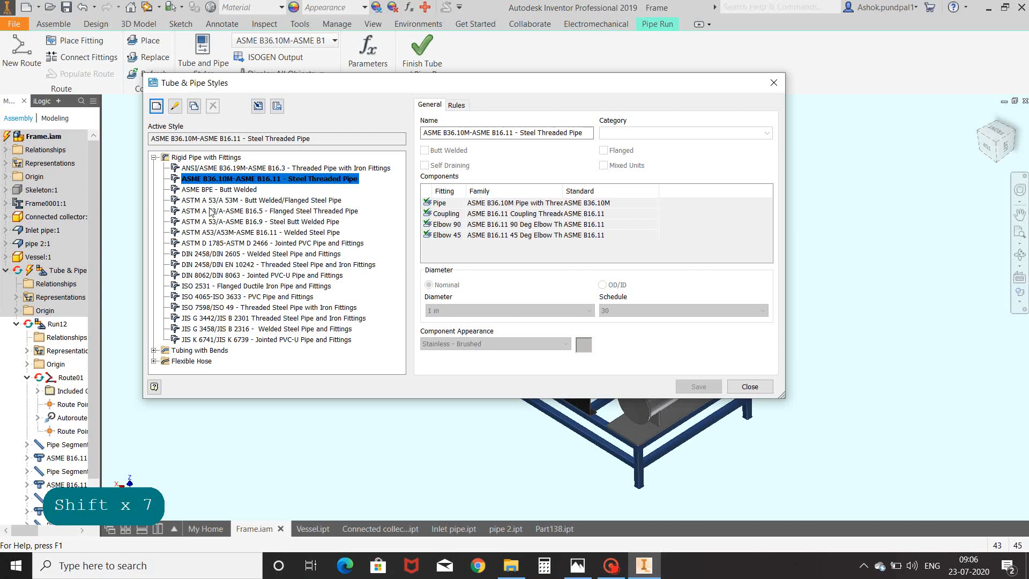
left_click(212, 288)
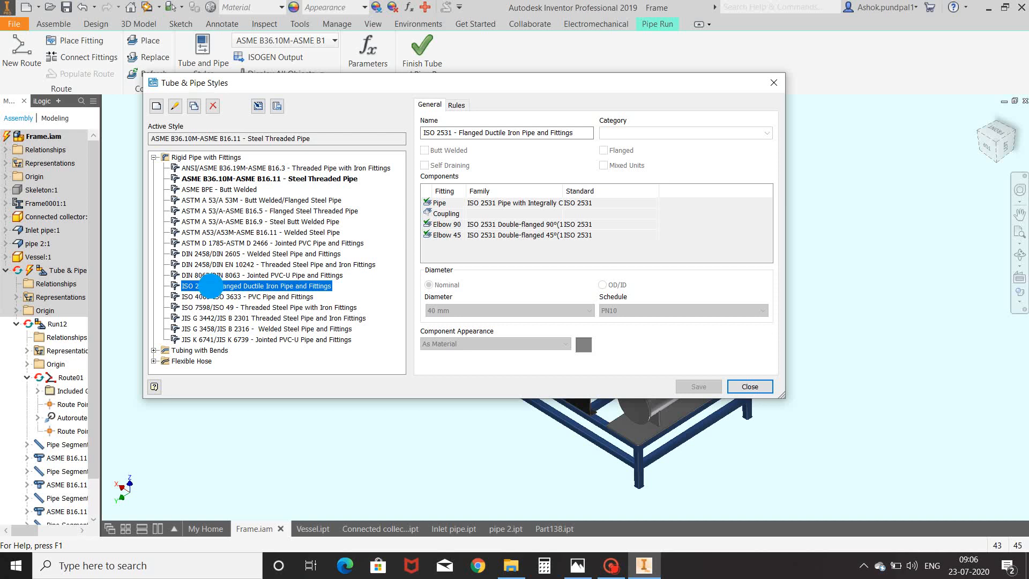
right_click(213, 289)
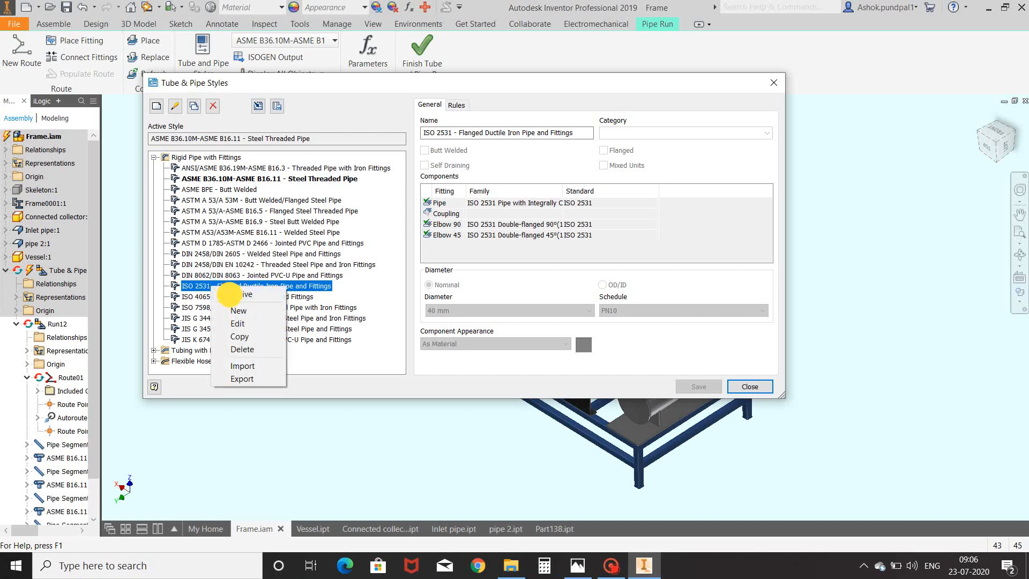
left_click(236, 295)
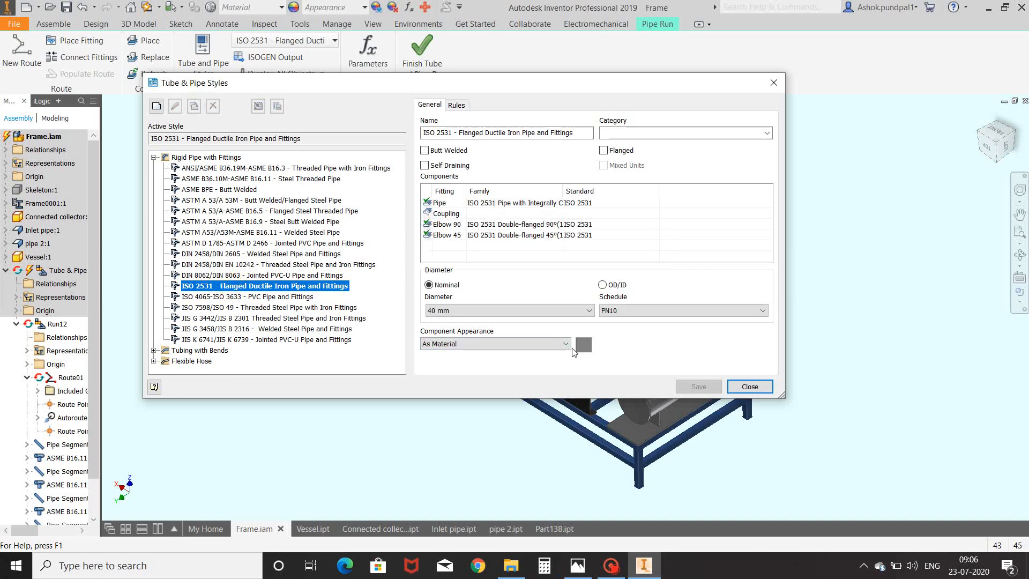
- Set the component appearance of the flanged ductile iron pipe style to Silver
left_click(566, 343)
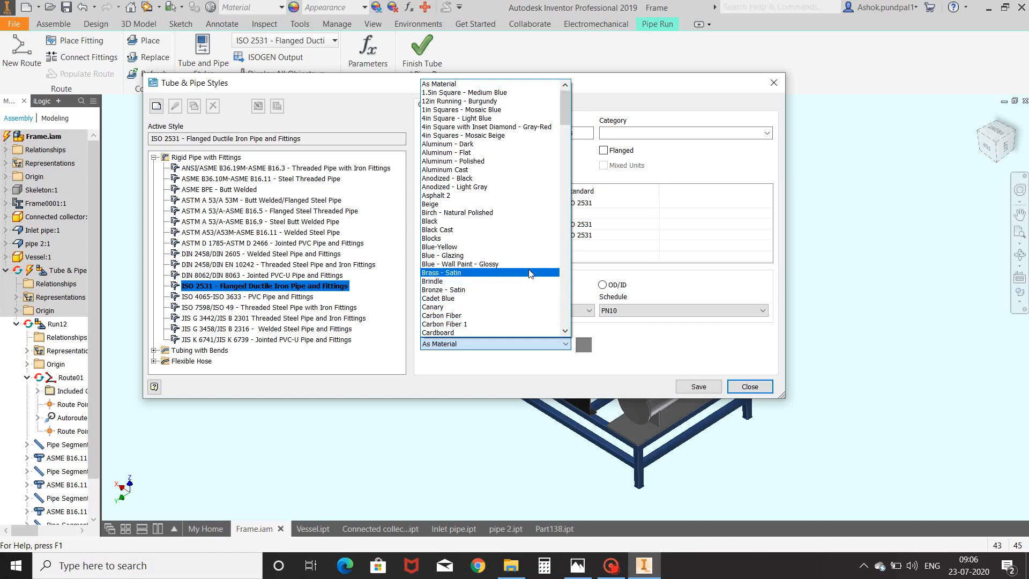
key("s")
scroll(502, 300, "down", 2)
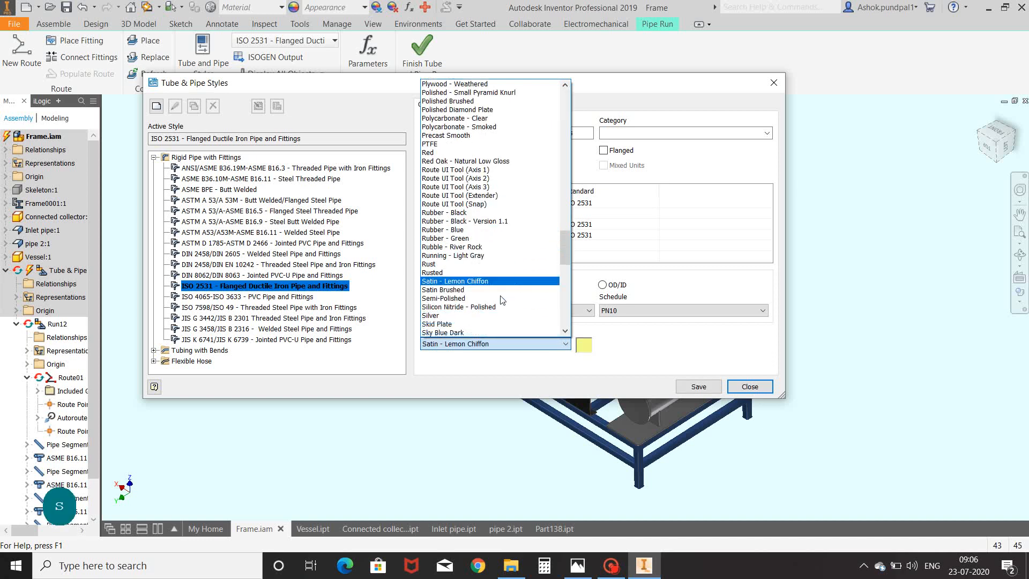
left_click(470, 316)
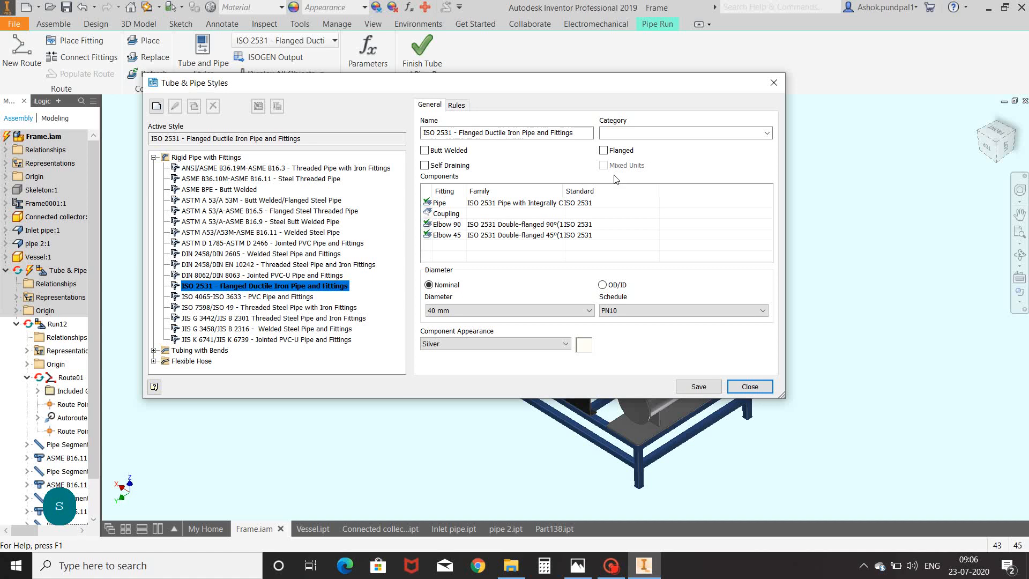
- Set the flanged style's minimum segment length to 10 mm and save the style, accepting the pipe-to-elbow gender mismatch
left_click(457, 105)
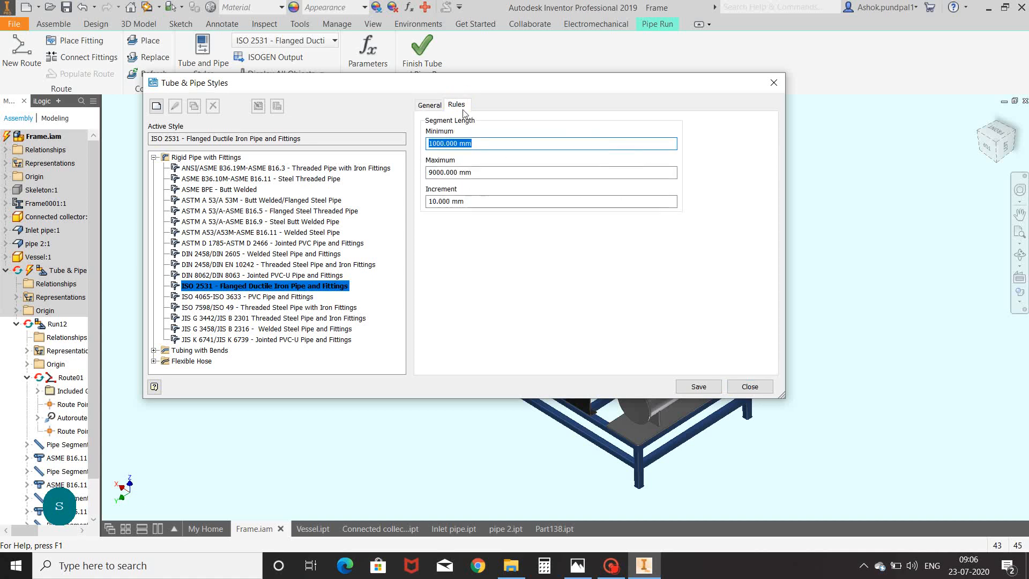
type("10")
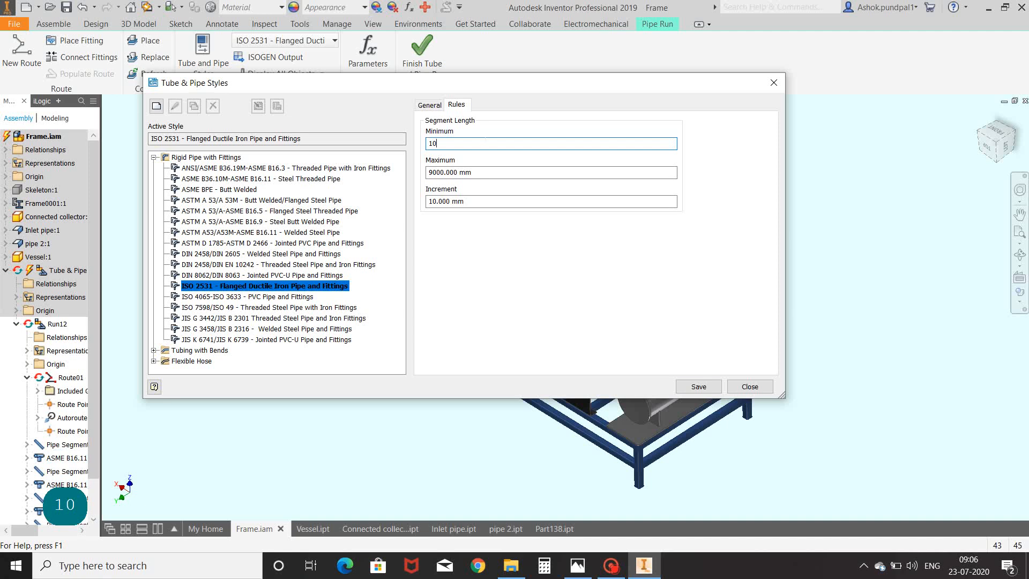
left_click(697, 386)
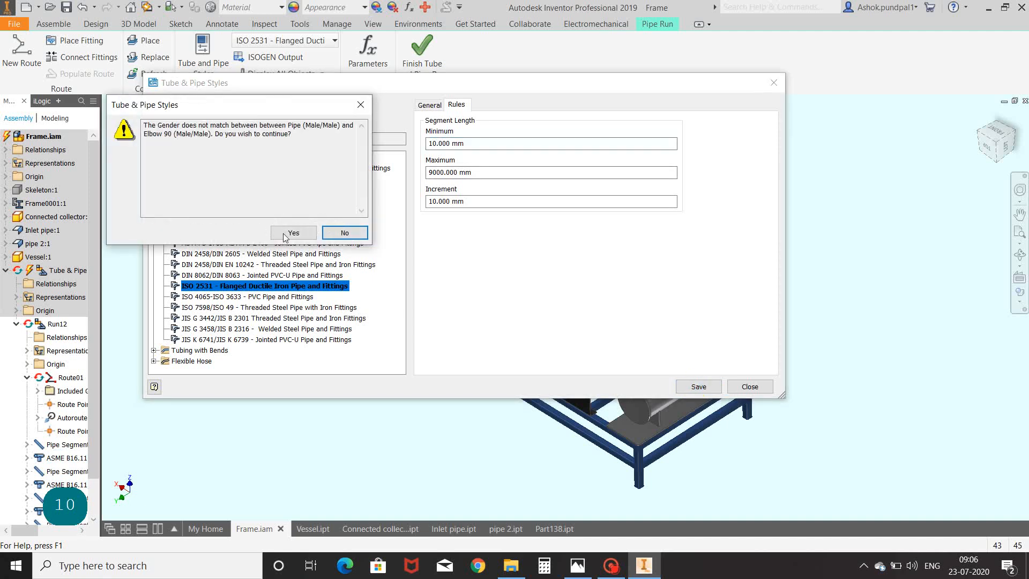
left_click(293, 232)
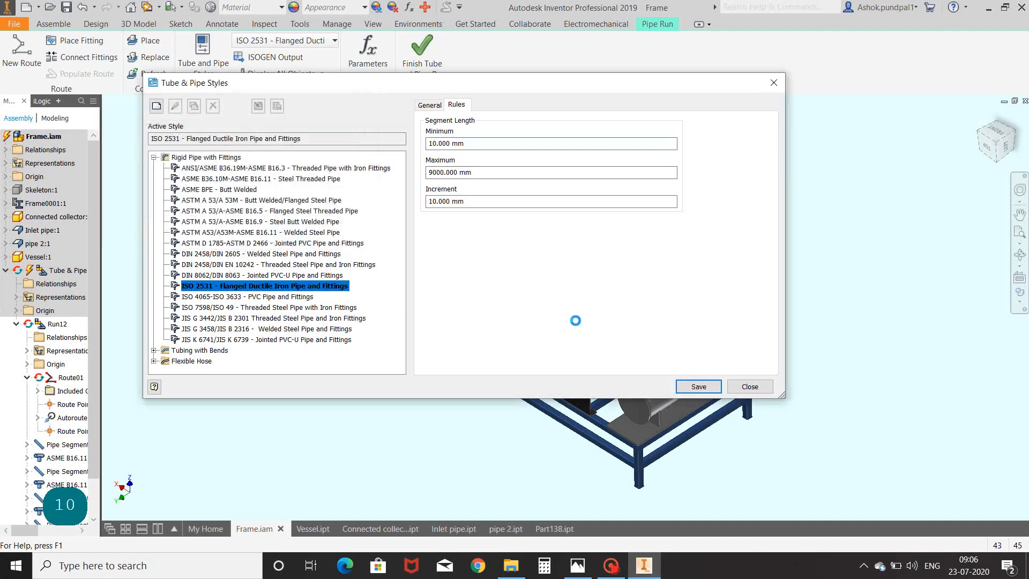
left_click(760, 388)
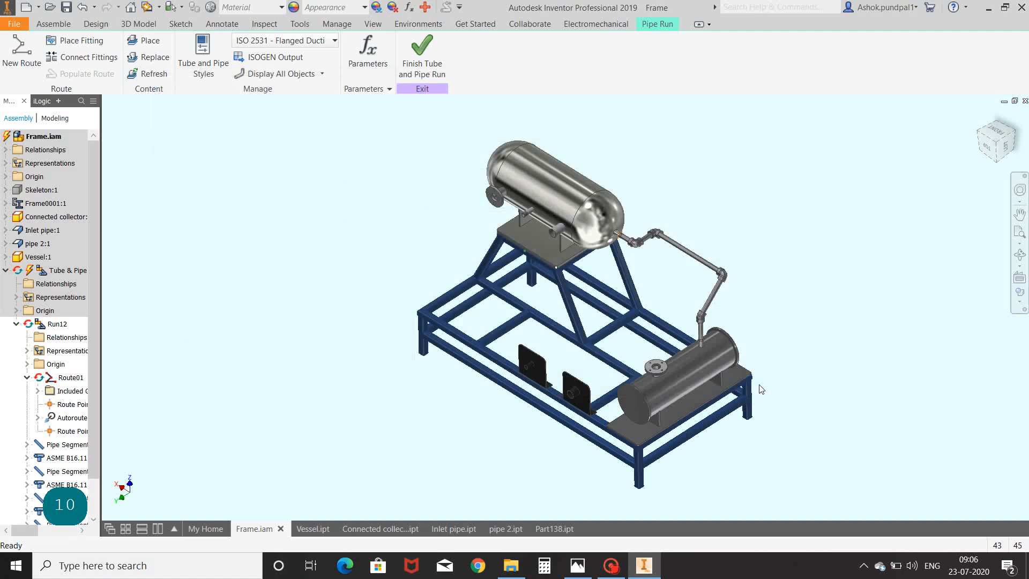
- Create a new route with the default file name and start it at the bore of the vessel's flange
scroll(683, 166, "down", 3)
scroll(682, 165, "up", 3)
middle_click_drag(677, 163, 632, 155)
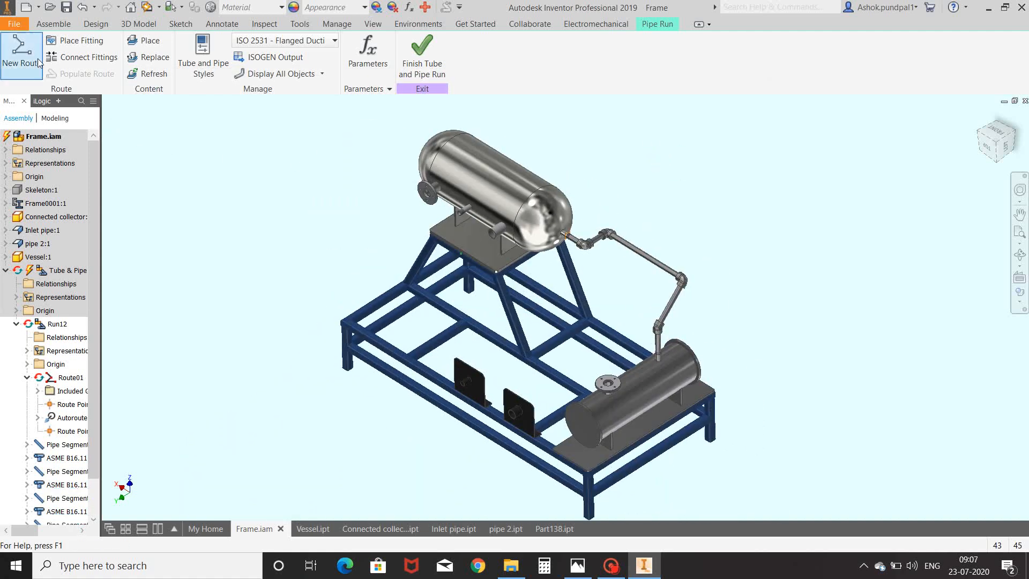
left_click(21, 51)
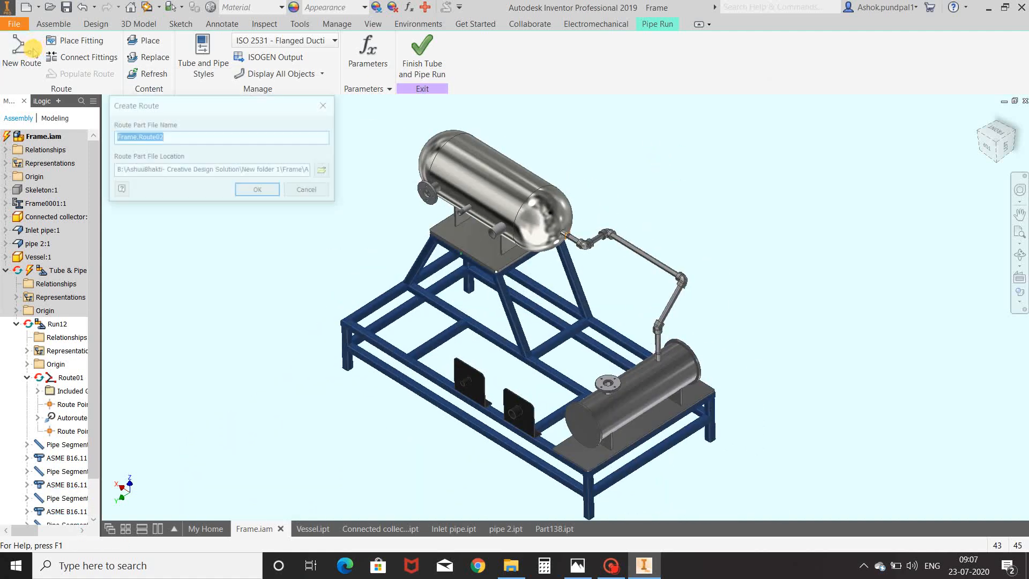
left_click(247, 191)
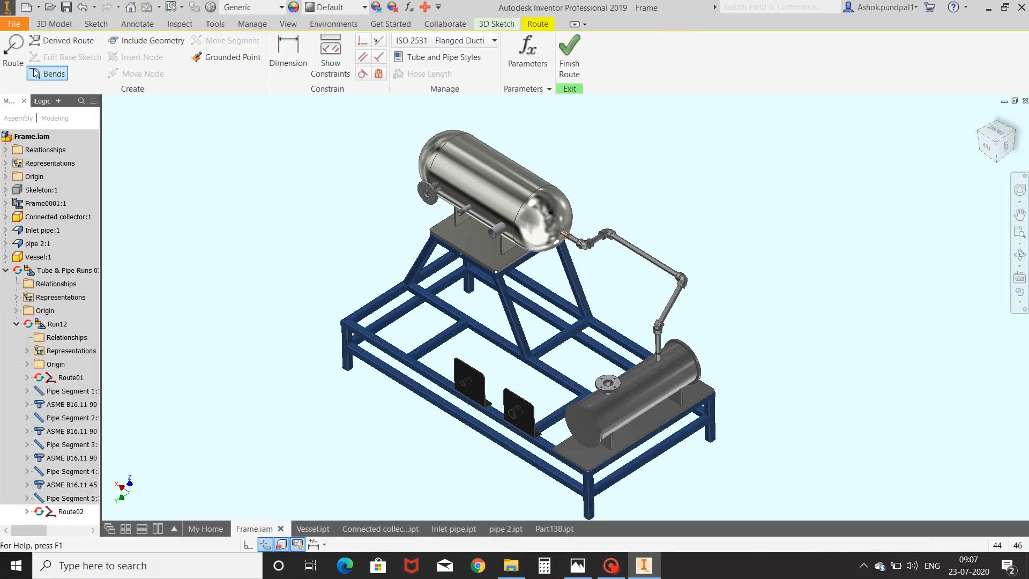
left_click(17, 50)
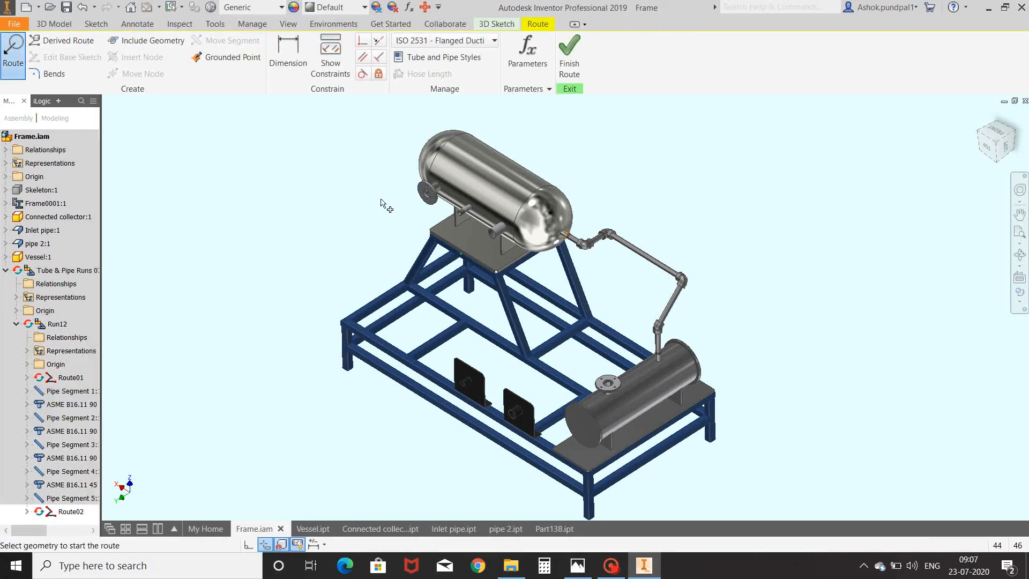
scroll(384, 204, "down", 10)
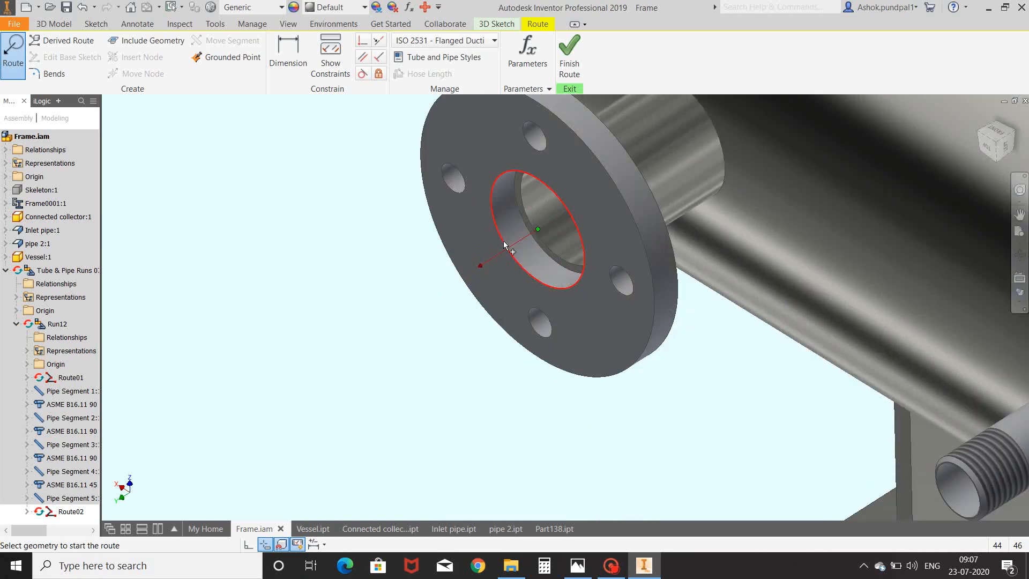
left_click(504, 244)
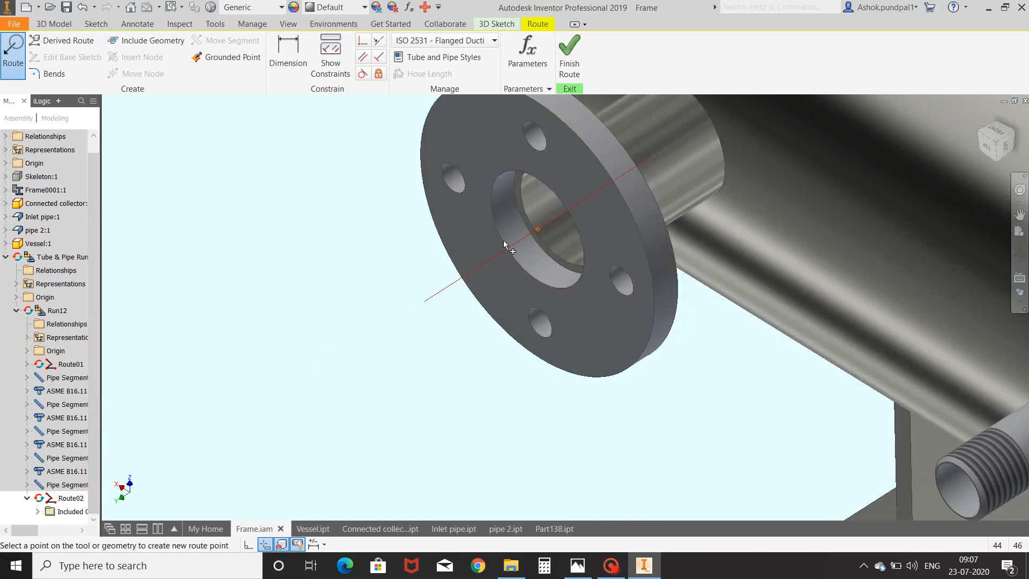
- Place a route point 500 mm straight out from the vessel flange along its axis
scroll(504, 244, "up", 3)
scroll(506, 241, "up", 4)
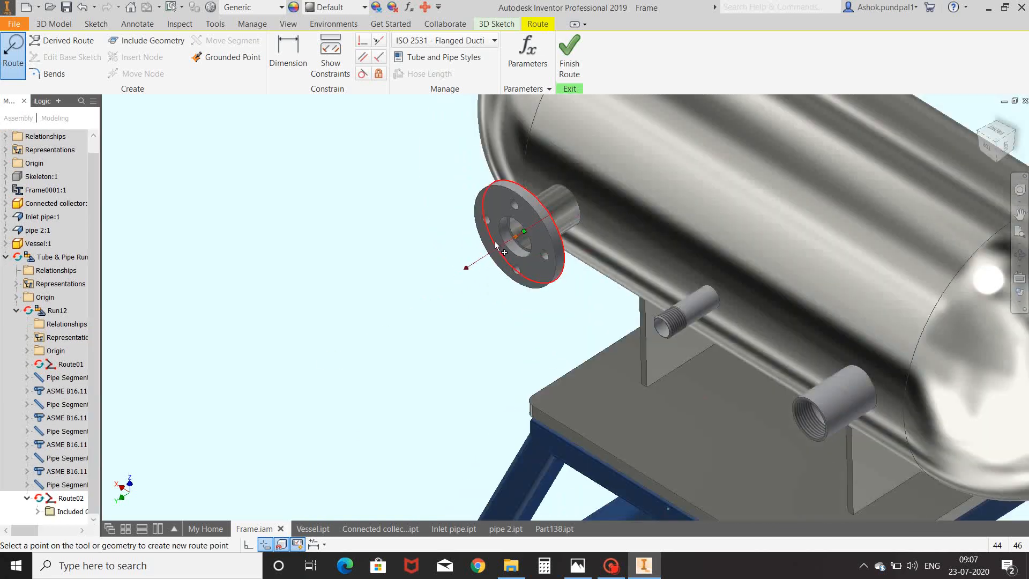
scroll(470, 284, "down", 5)
mouse_move(466, 310)
middle_mouse_down()
mouse_move(493, 299)
mouse_move(478, 316)
middle_mouse_up()
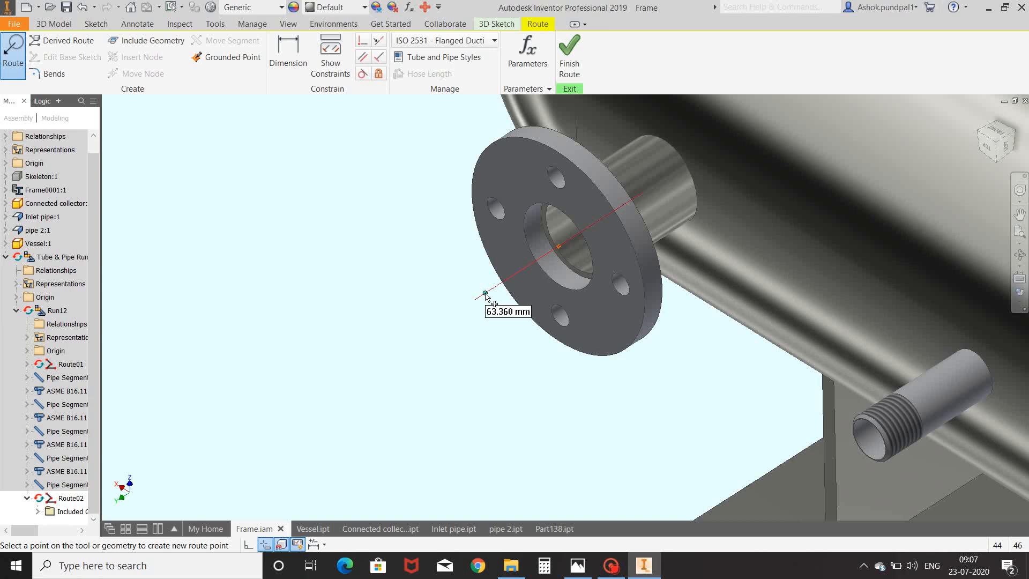
type("500")
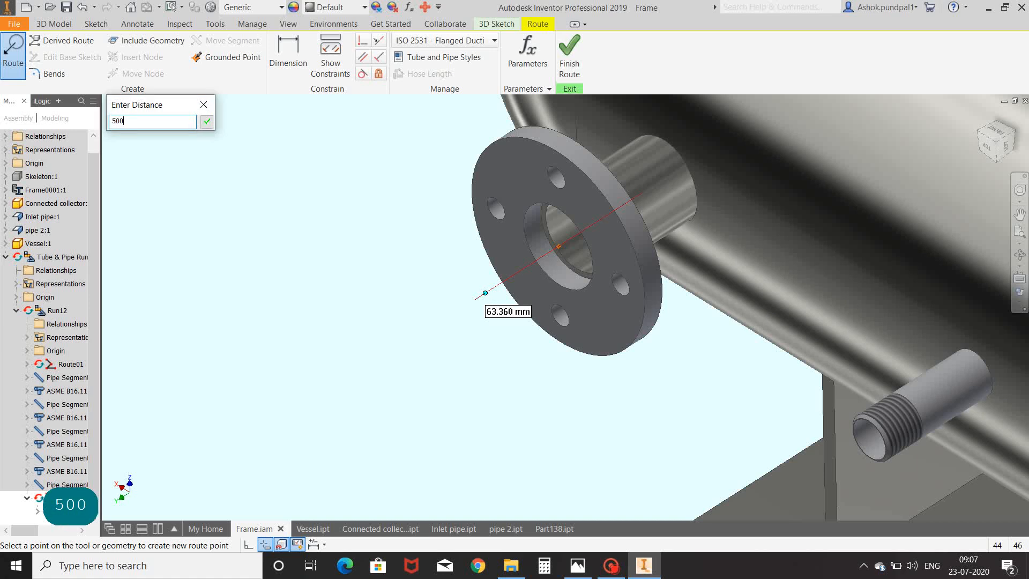
key("Return")
- Turn the route parallel to the vessel's length, towards the collector end, and place a route point 1000 mm away
scroll(557, 353, "down", 5)
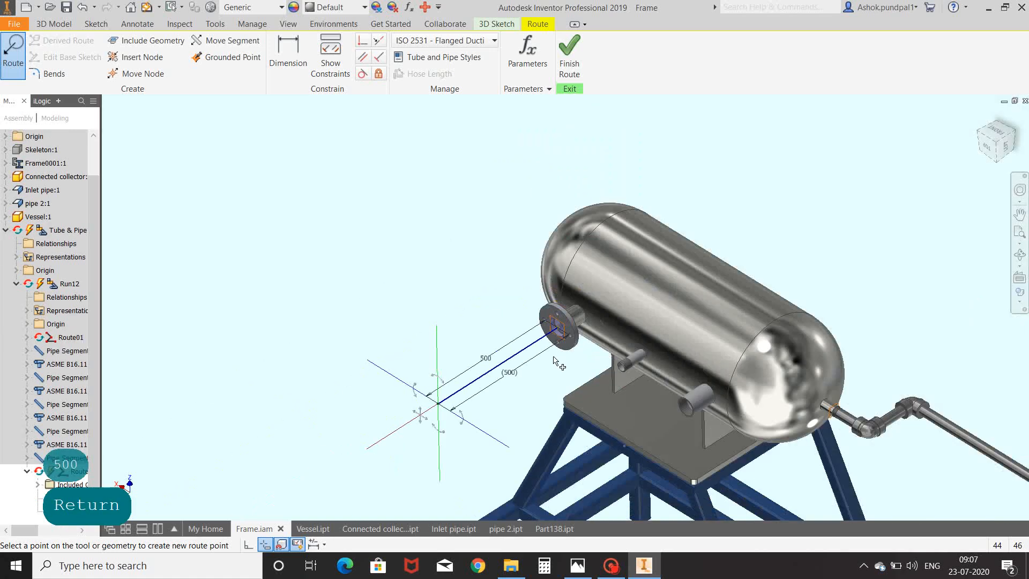
middle_click_drag(557, 356, 565, 261)
scroll(514, 288, "up", 2)
middle_click_drag(522, 293, 510, 233)
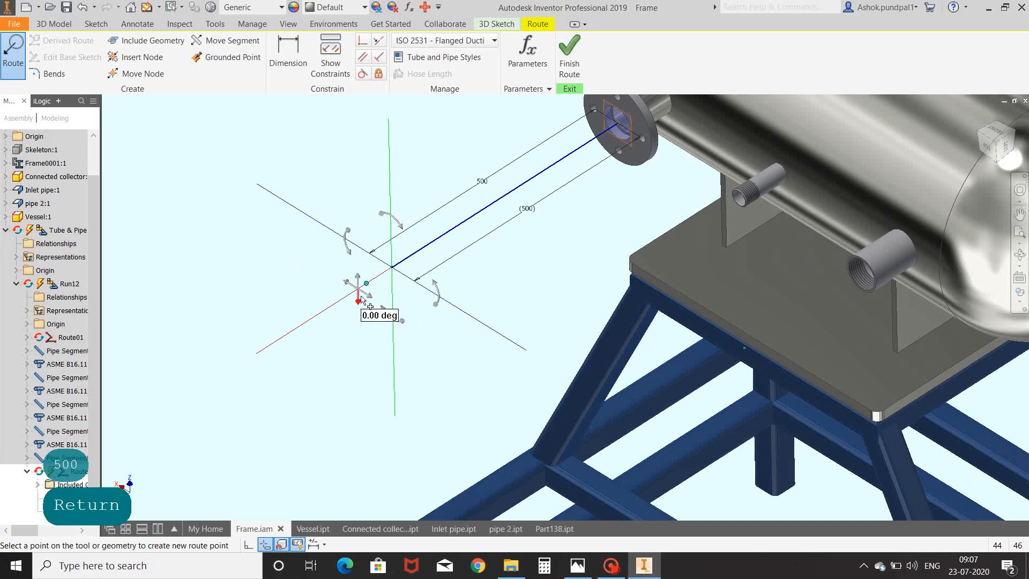
scroll(369, 294, "up", 3)
scroll(397, 295, "down", 2)
middle_click_drag(397, 296, 450, 300)
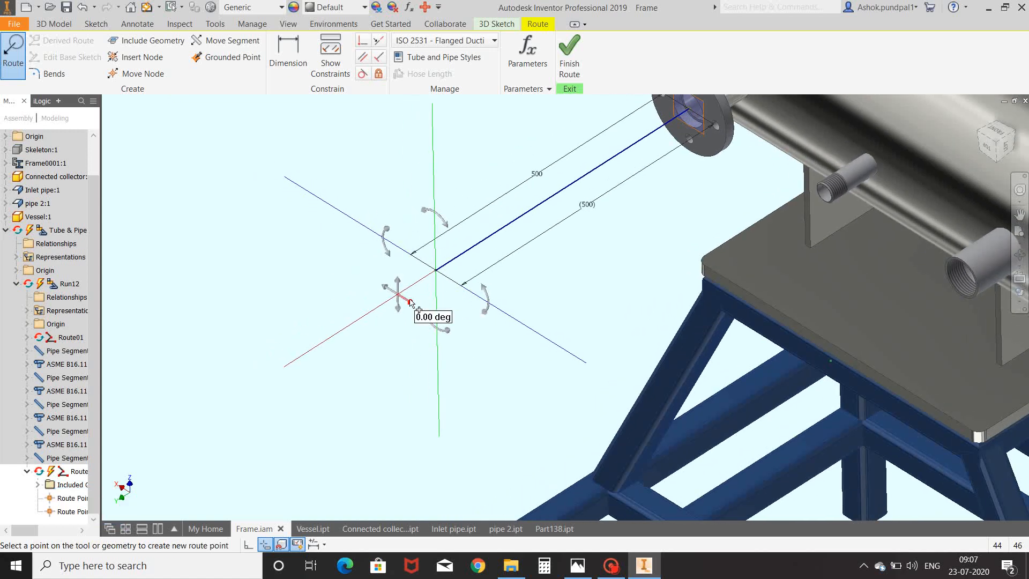
left_click_drag(411, 303, 423, 307)
scroll(476, 329, "down", 3)
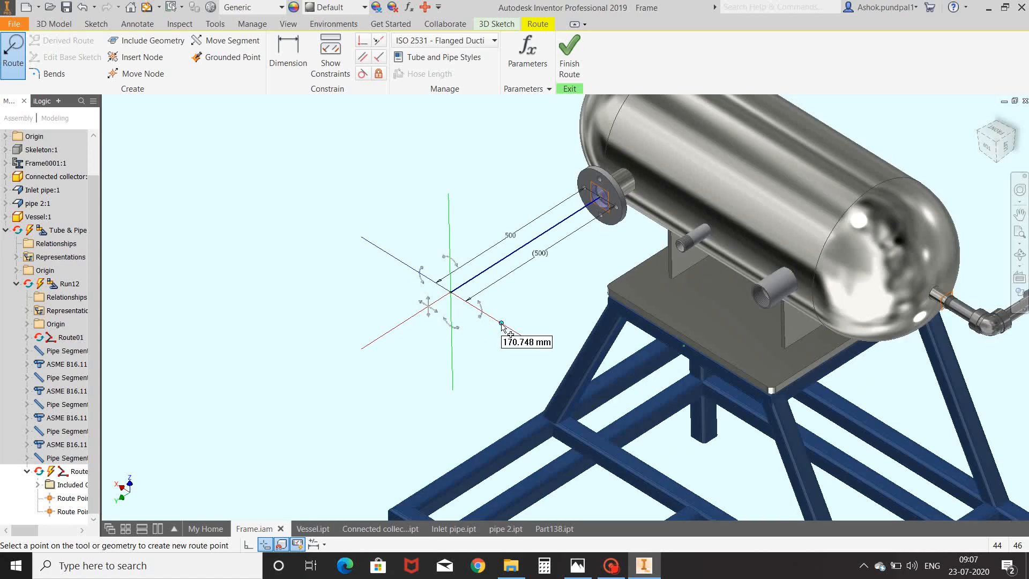
type("1000")
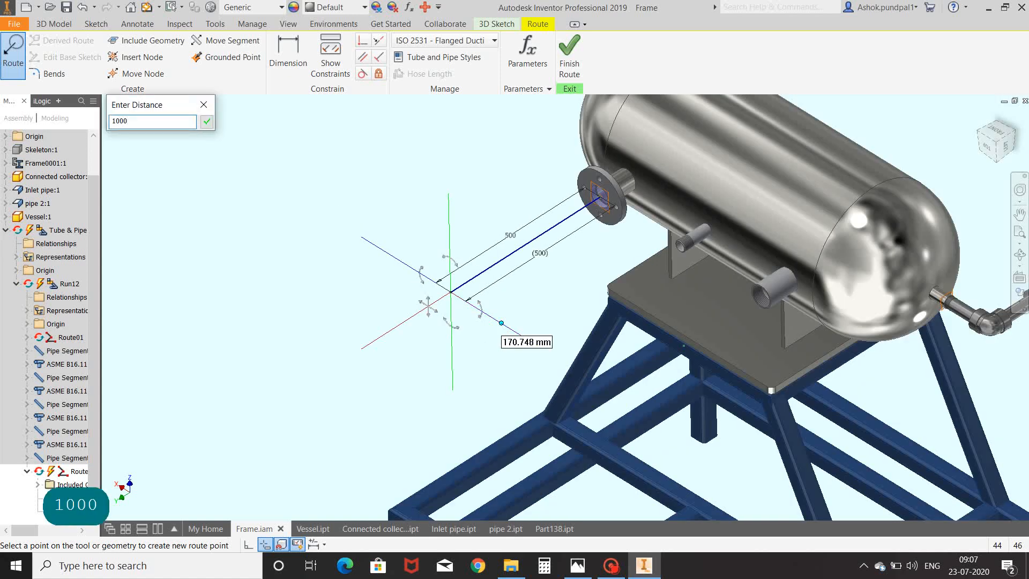
key("Return")
- Connect the route's open end to the bore of the flange on top of the collector
scroll(523, 328, "down", 3)
middle_click_drag(766, 300, 580, 253)
scroll(581, 253, "down", 1)
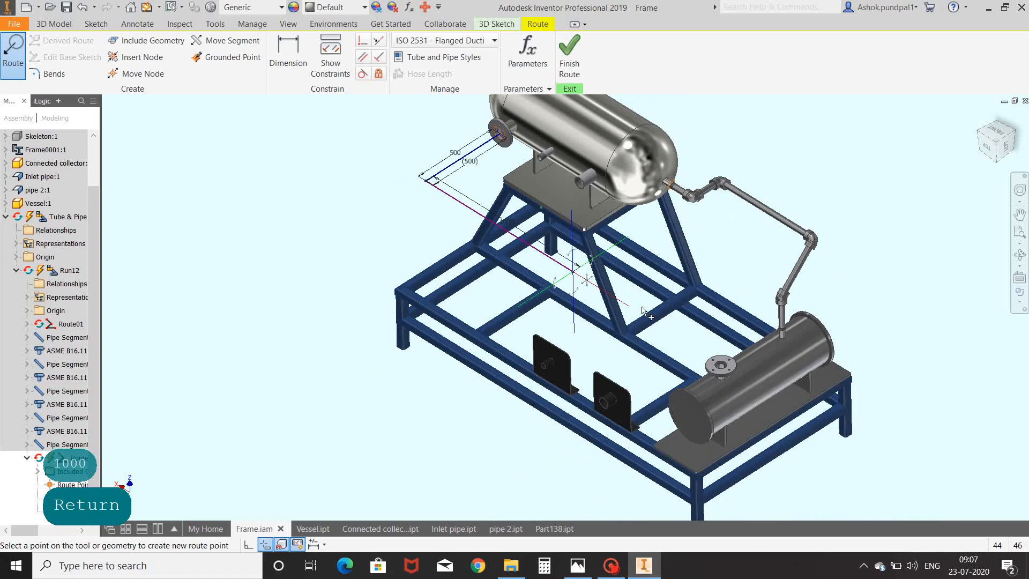
scroll(705, 333, "up", 2)
scroll(735, 347, "up", 6)
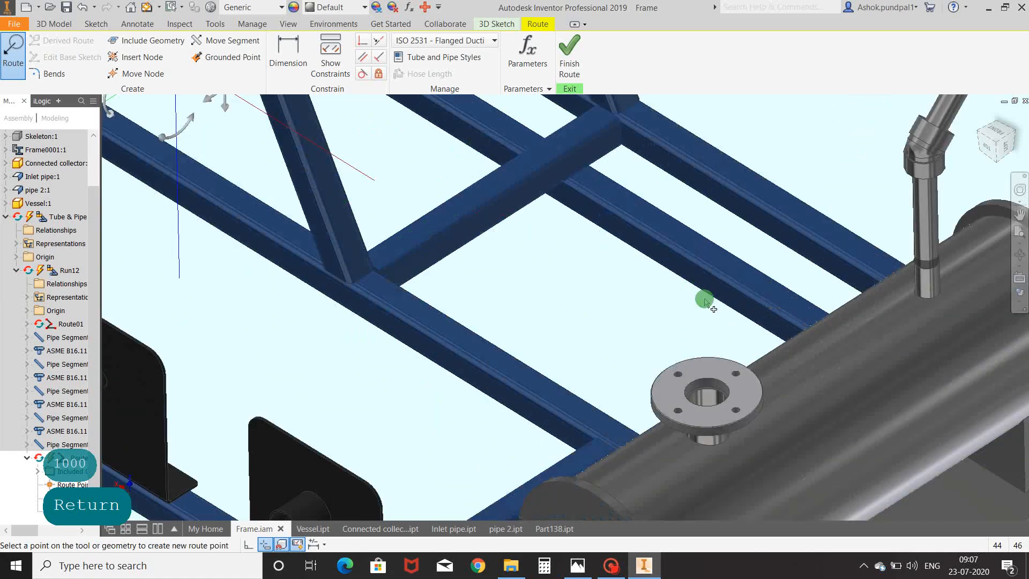
scroll(682, 264, "up", 3)
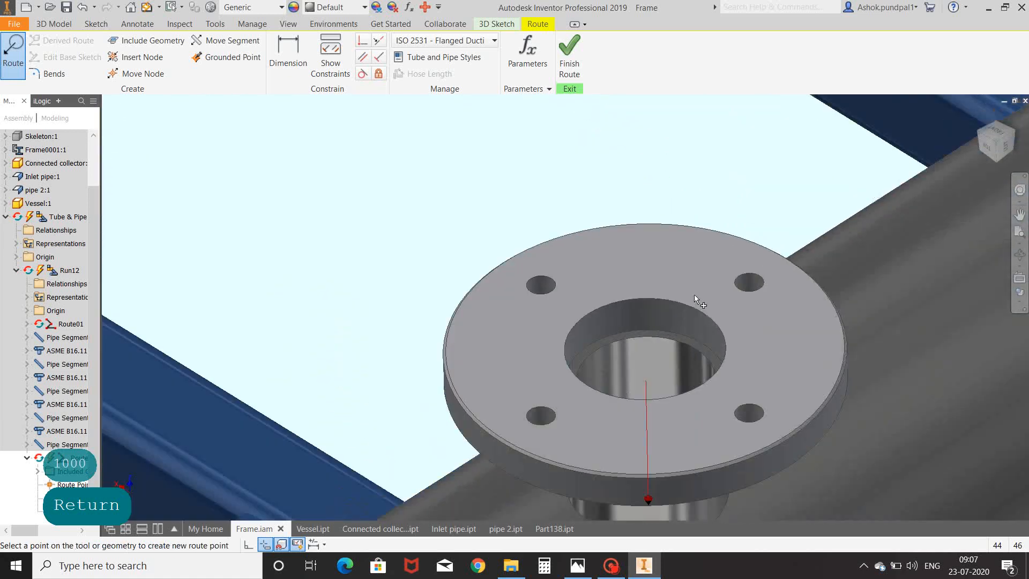
left_click(665, 300)
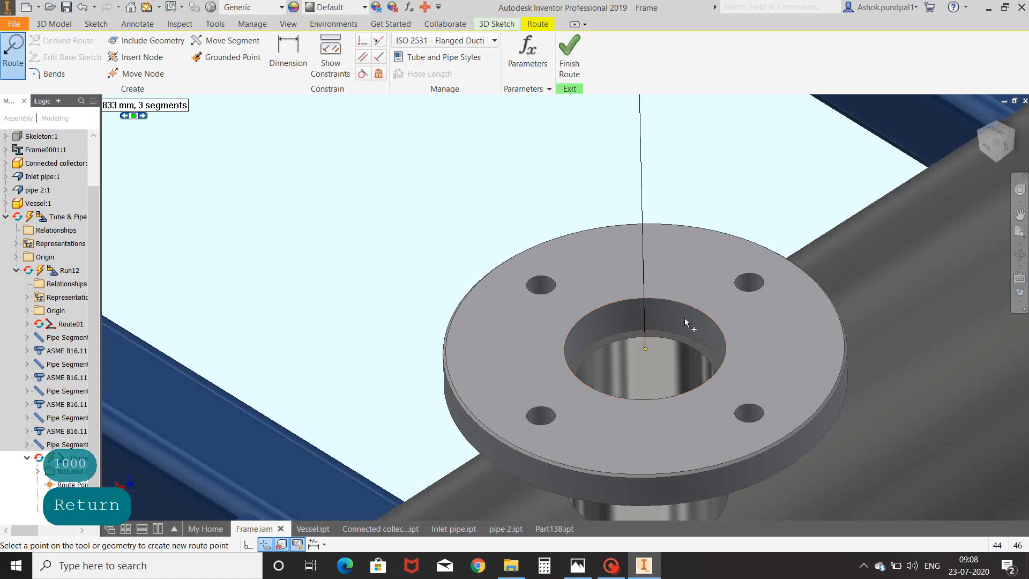
- Accept the proposed three-segment autoroute between the last route point and the collector flange
scroll(684, 320, "down", 3)
scroll(686, 322, "down", 5)
mouse_move(820, 362)
middle_mouse_down("shift")
mouse_move(665, 348)
mouse_move(602, 434)
mouse_move(675, 423)
mouse_move(594, 415)
mouse_move(616, 416)
middle_mouse_up("shift")
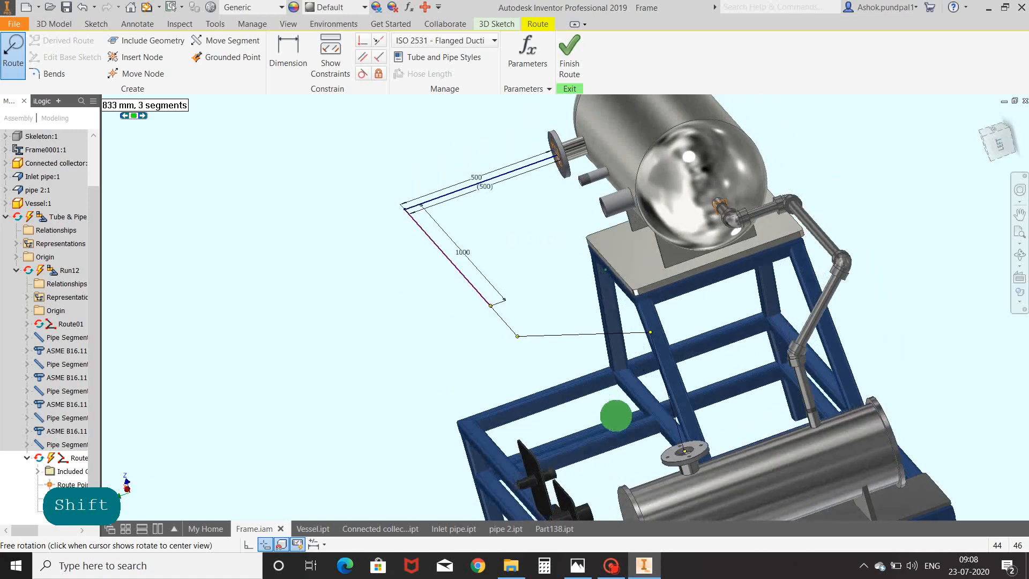
left_click(133, 116)
scroll(282, 201, "up", 4)
mouse_move(296, 208)
middle_mouse_down("shift")
mouse_move(307, 215)
mouse_move(311, 287)
mouse_move(358, 269)
mouse_move(413, 280)
mouse_move(406, 292)
mouse_move(321, 257)
mouse_move(303, 266)
mouse_move(337, 260)
middle_mouse_up("shift")
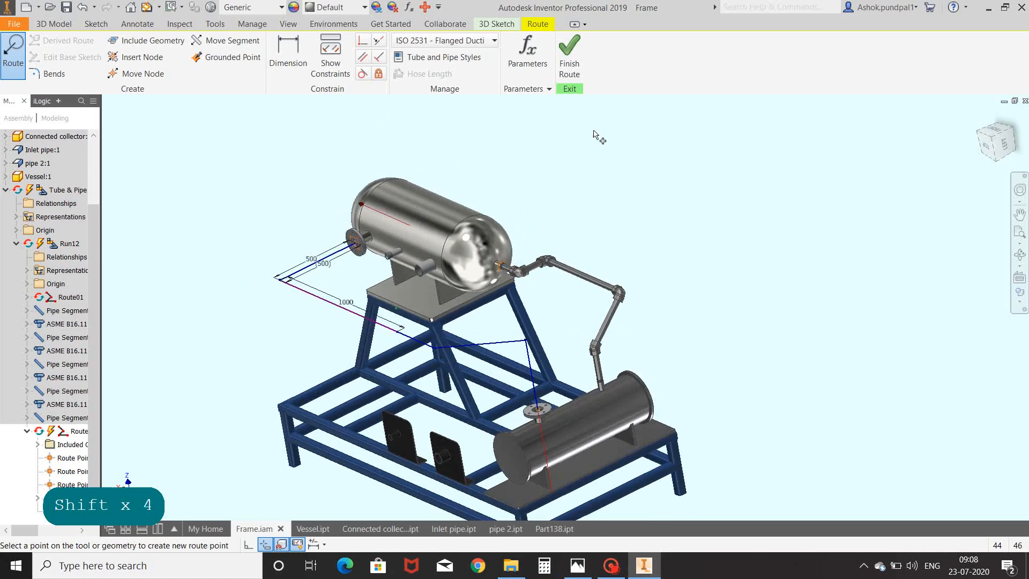
- Finish the second route and populate it with the ISO 2531 flanged pipes and elbows
left_click(569, 55)
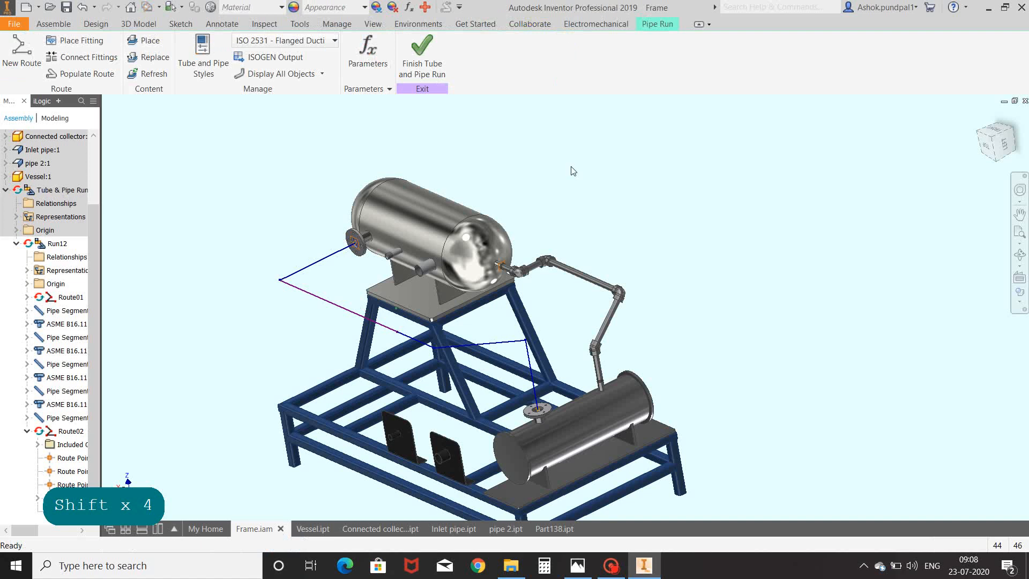
left_click(106, 73)
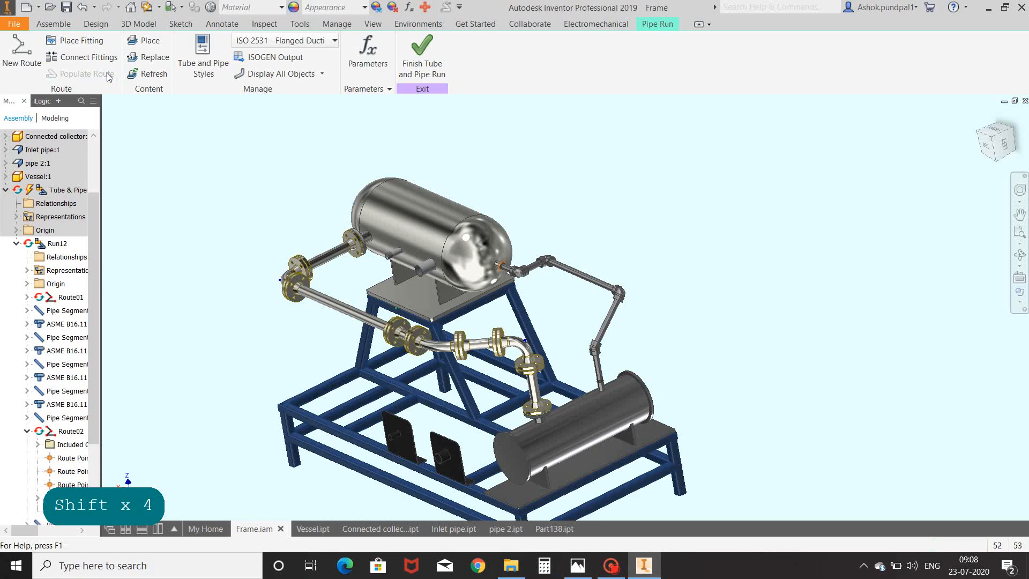
- Examine the populated flanged pipe run, its elbows and the flange joints at the vessel and collector
middle_click_drag(329, 193, 682, 249, "shift")
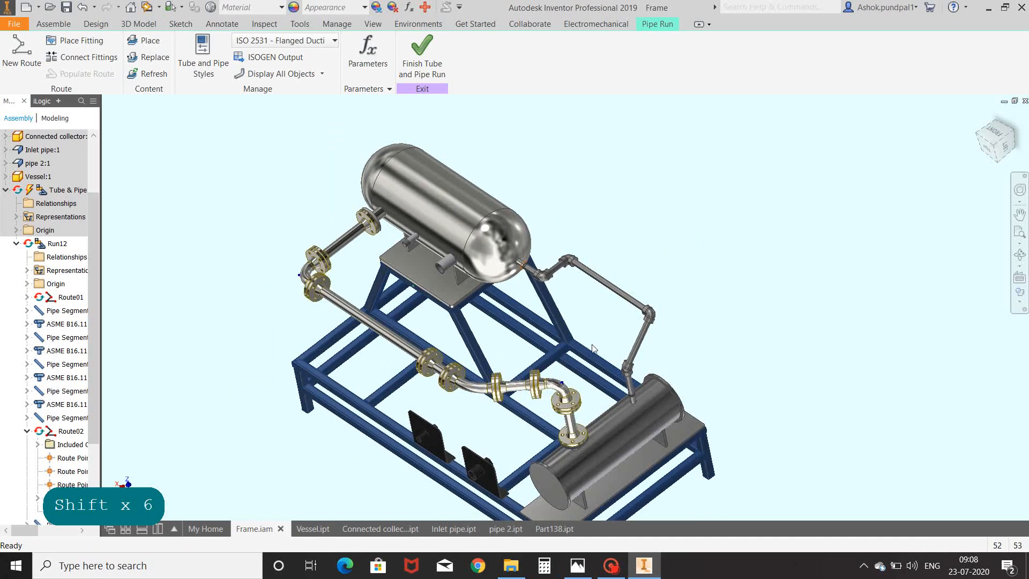
scroll(588, 328, "down", 5)
middle_click_drag(589, 328, 654, 145)
middle_click_drag(654, 145, 675, 160, "shift")
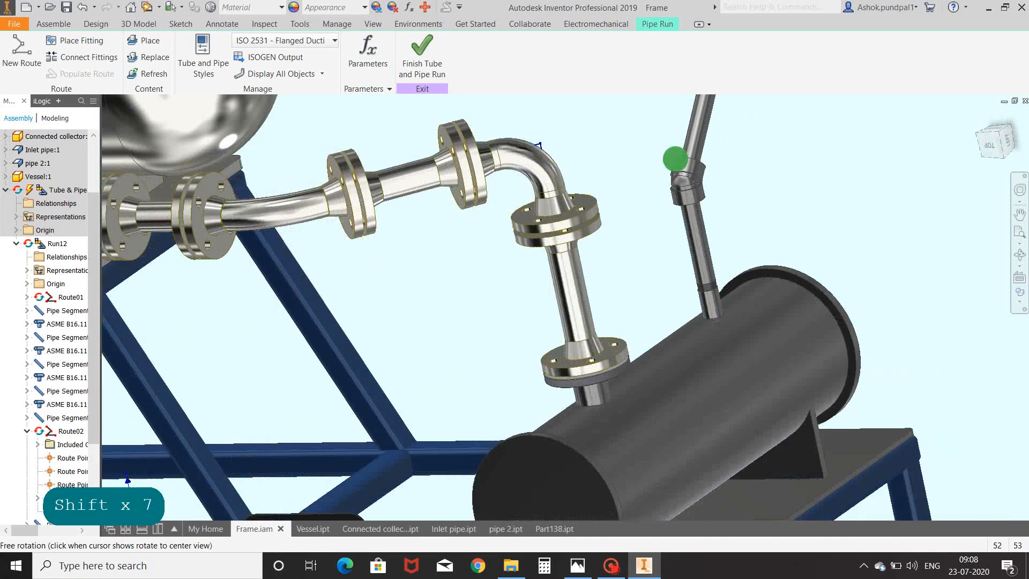
scroll(716, 268, "up", 5)
middle_click_drag(715, 290, 991, 343)
middle_click_drag(991, 343, 803, 316, "shift")
scroll(583, 230, "down", 5)
middle_click_drag(664, 259, 537, 323)
scroll(536, 324, "up", 5)
middle_click_drag(345, 206, 647, 324, "shift")
scroll(692, 305, "down", 5)
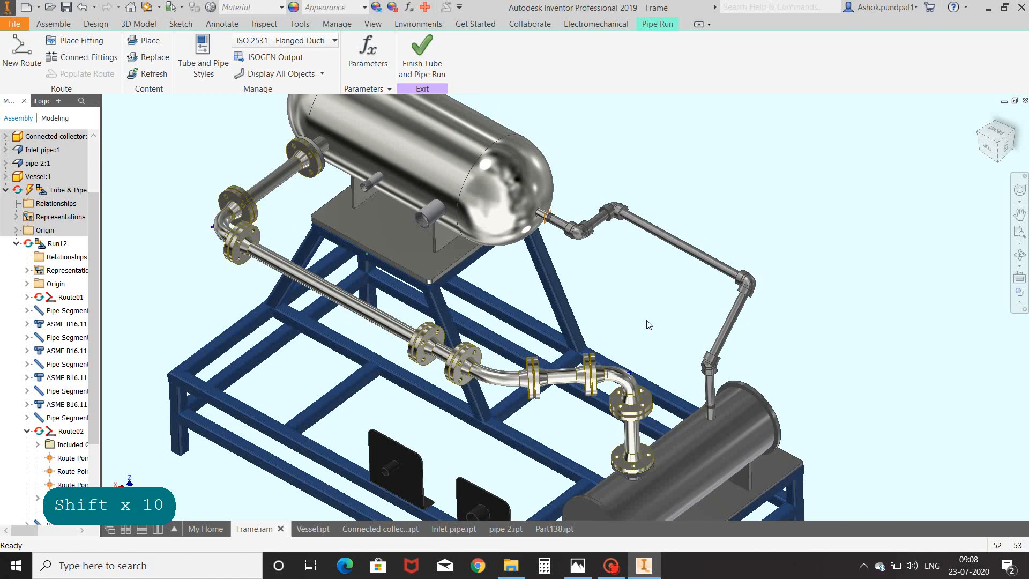
scroll(652, 322, "up", 3)
middle_click_drag(670, 314, 669, 318)
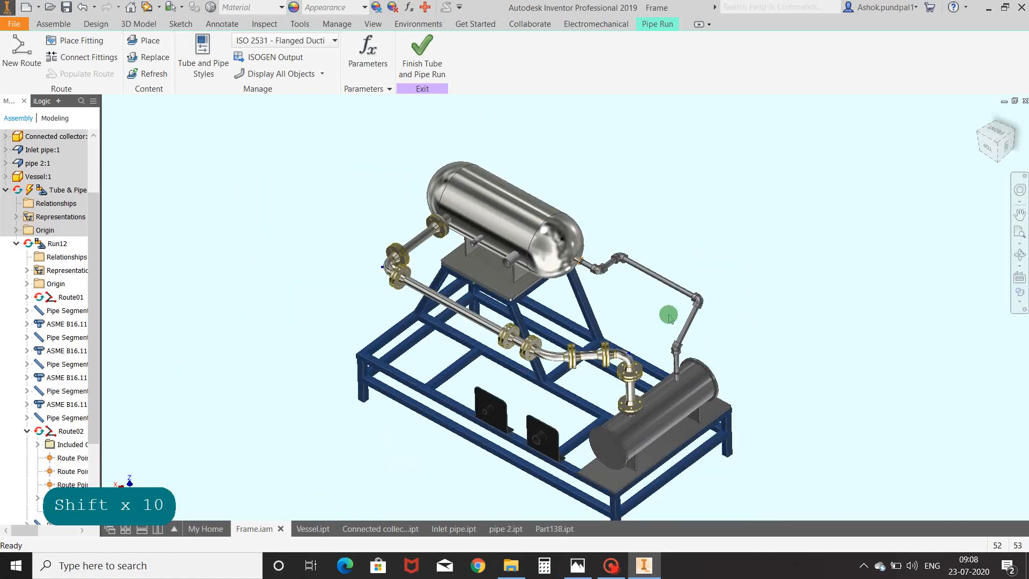
middle_click_drag(693, 177, 692, 177)
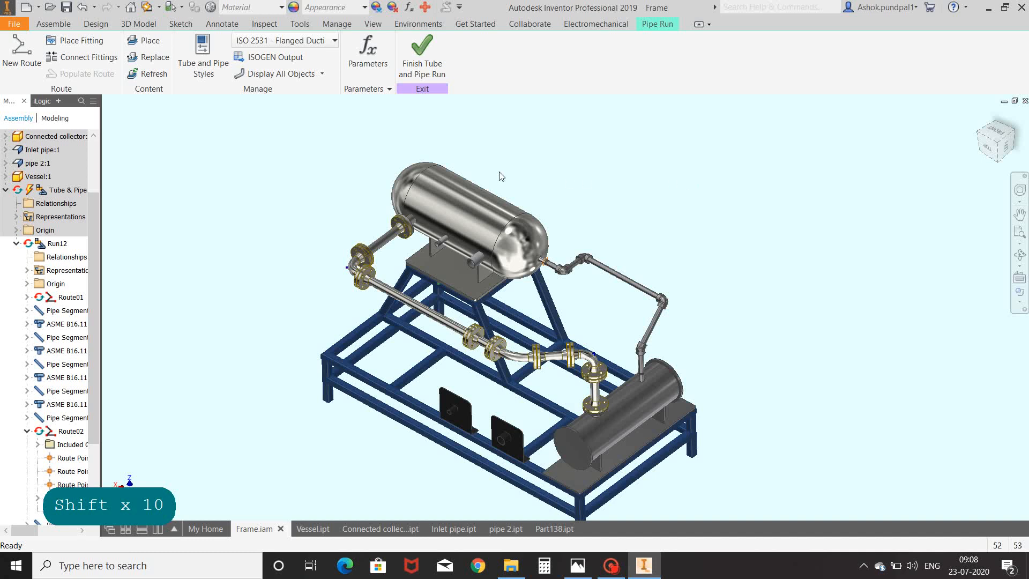
- Activate the ASTM A 53/A 53M - Butt Welded/Flanged Steel Pipe style and set its nominal diameter to 2 in
left_click(198, 56)
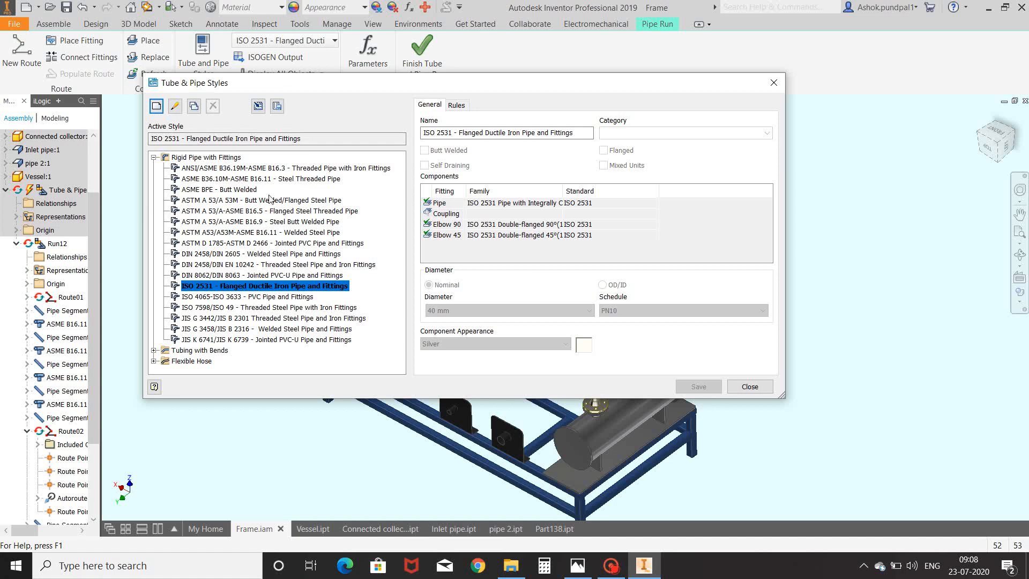
left_click(248, 200)
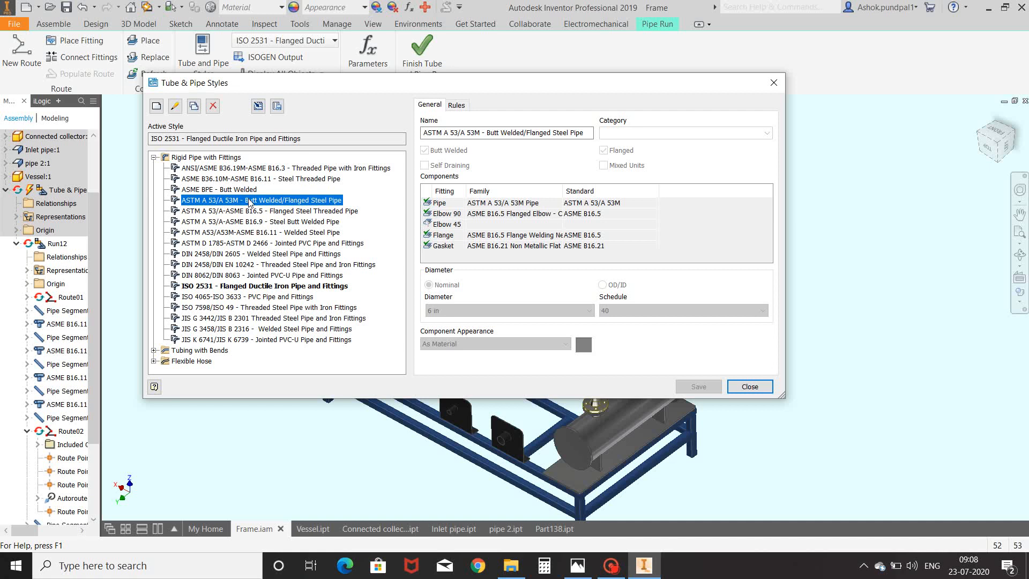
right_click(248, 202)
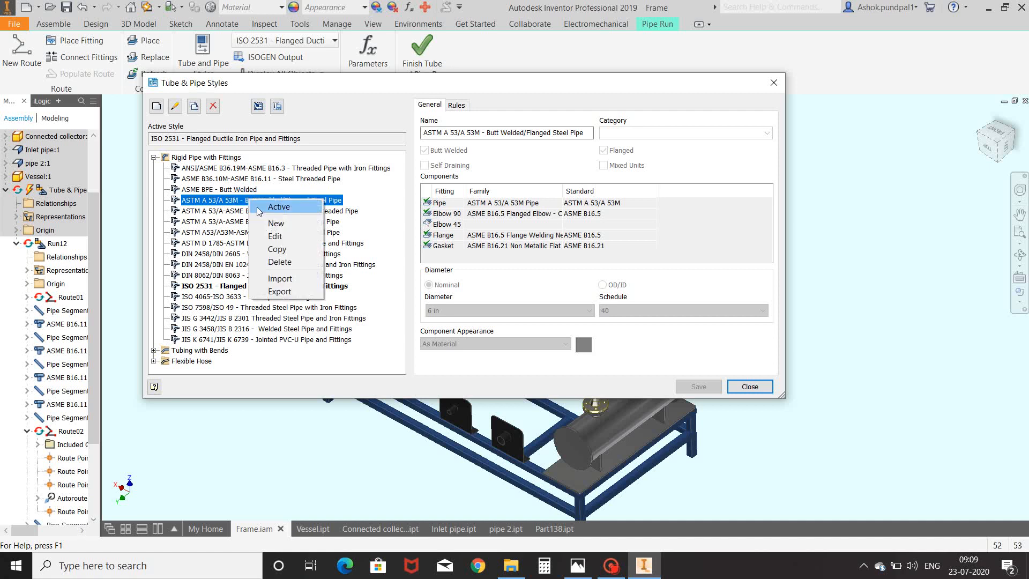
left_click(261, 207)
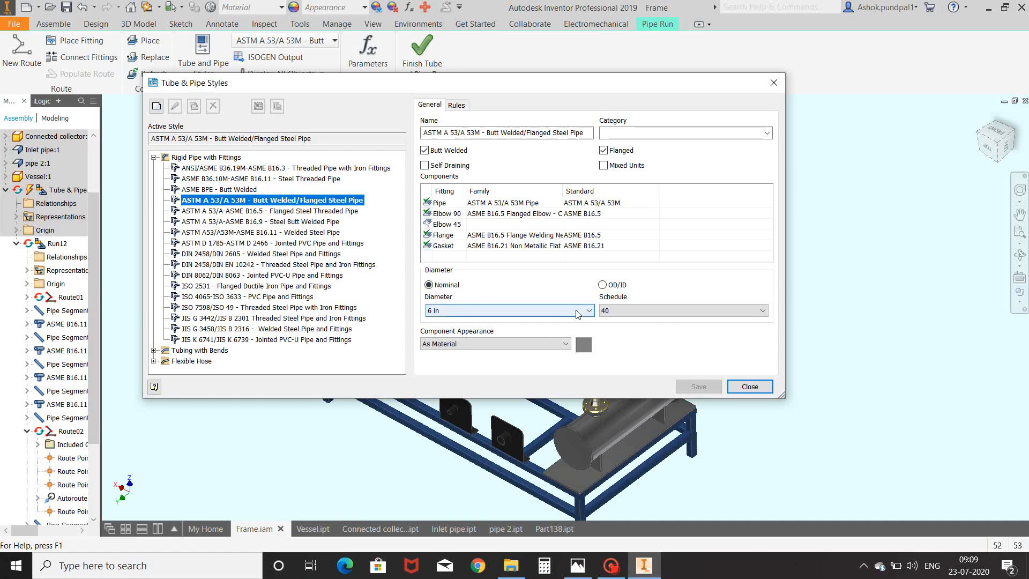
left_click(577, 311)
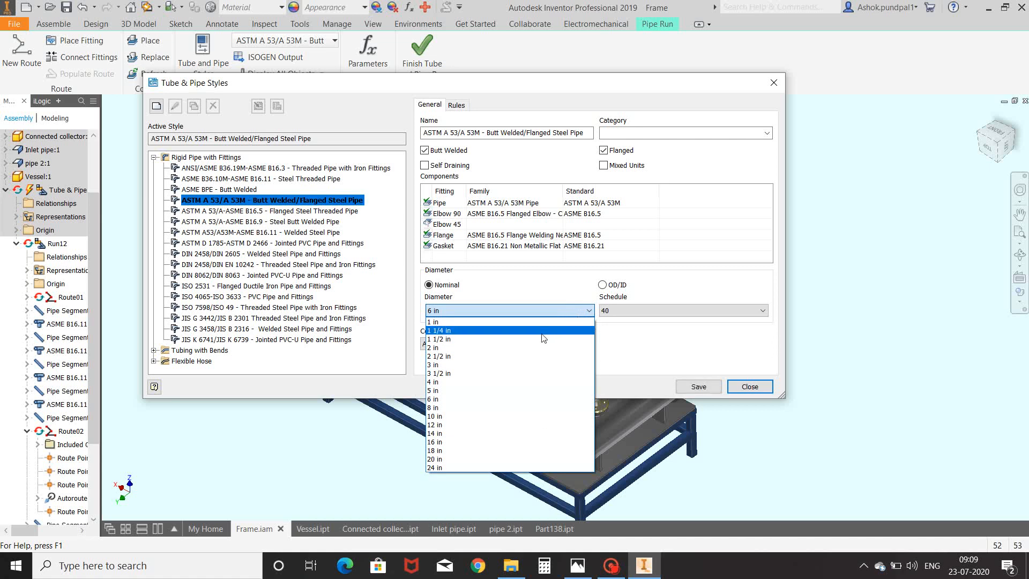
left_click(538, 347)
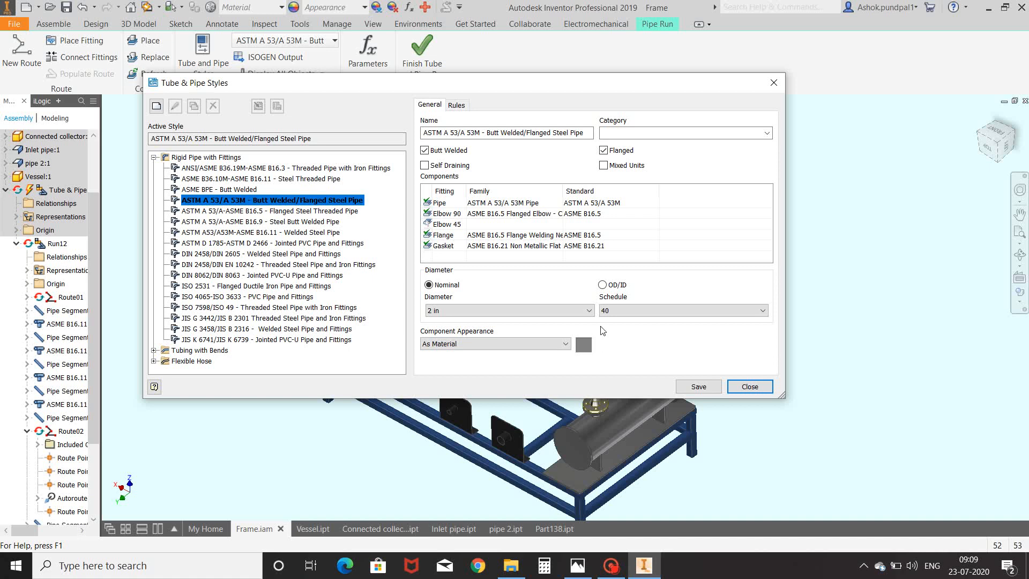
- Set the style's minimum segment length to 0.01 in and its gap to 0, and save the style
left_click(456, 105)
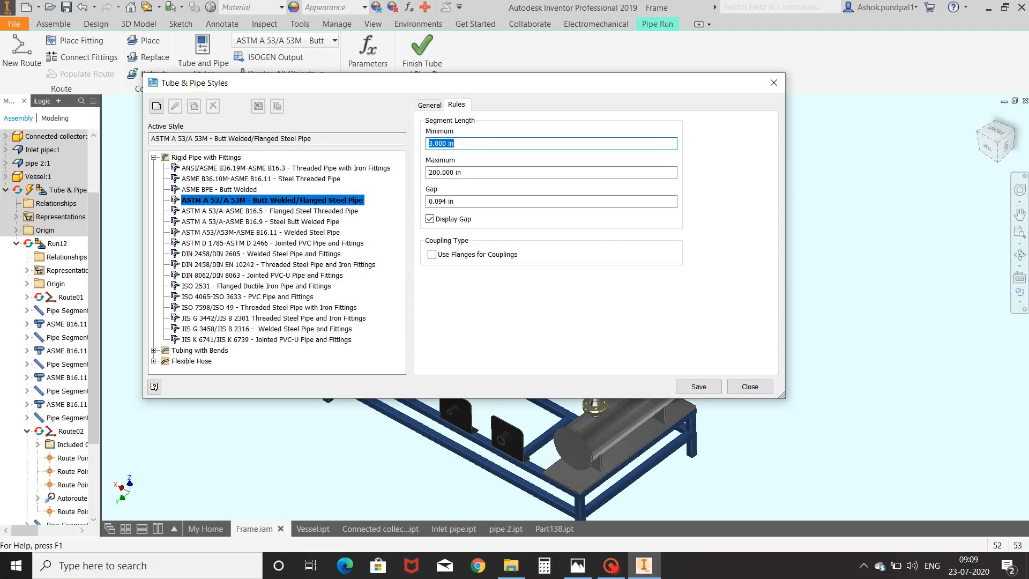
type("0.01 ")
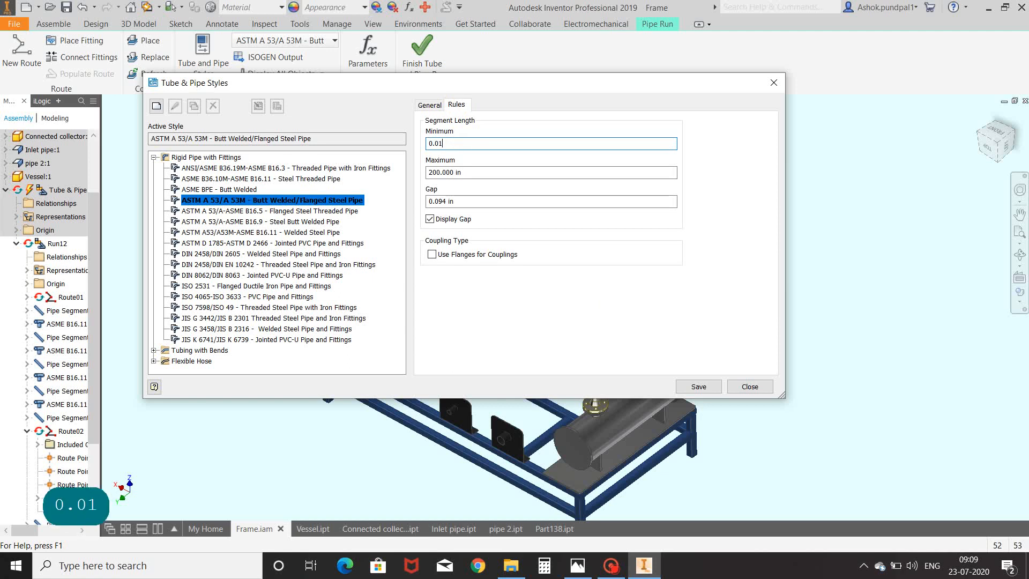
type("in")
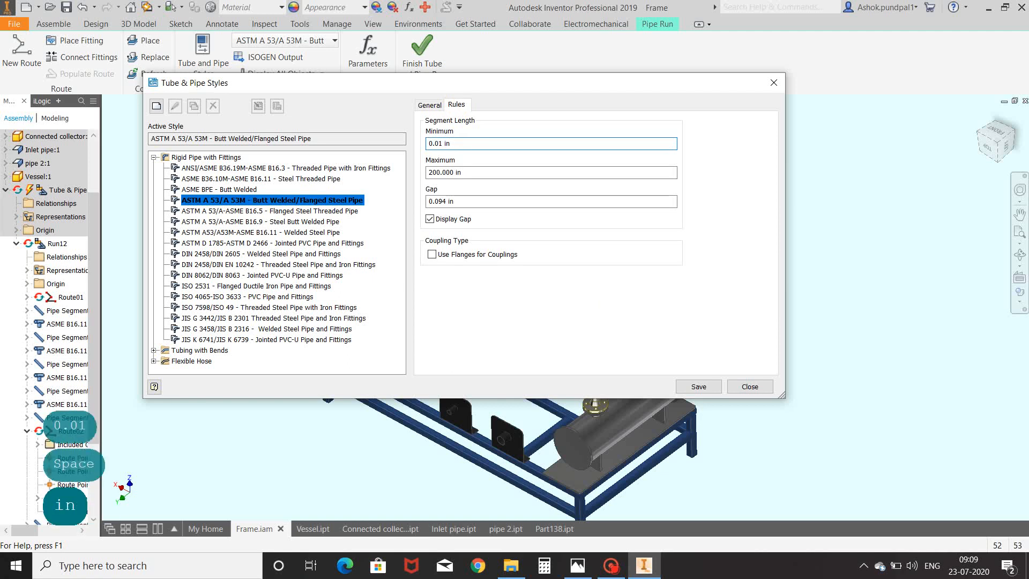
key("Tab")
key("Tab")
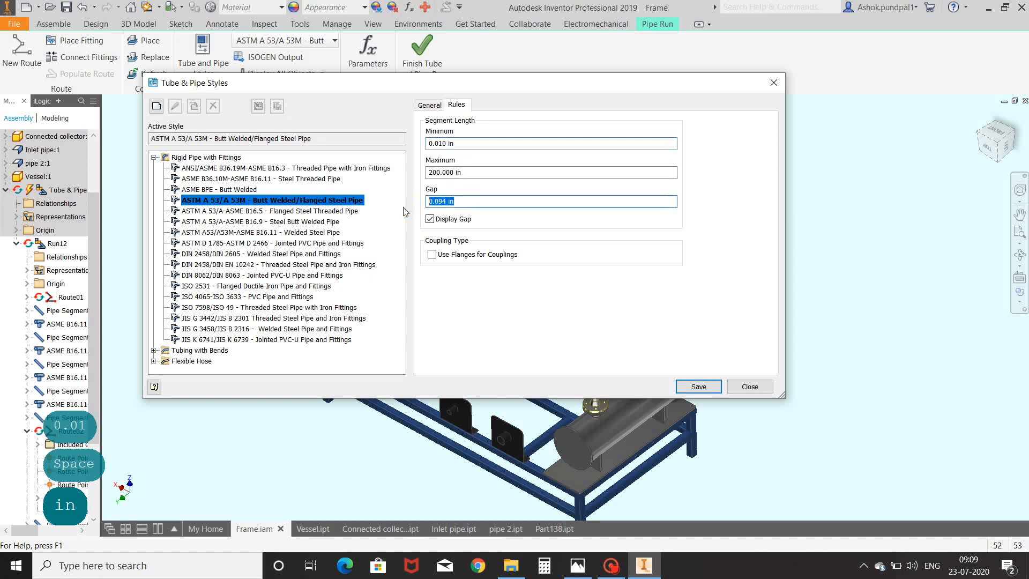
type("0")
left_click(698, 385)
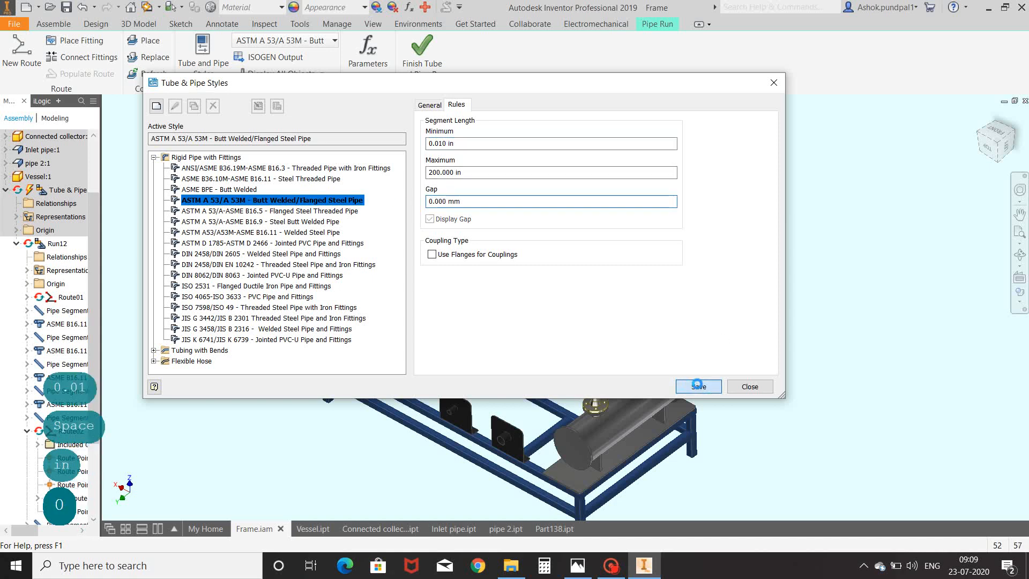
left_click(747, 386)
- Create a third route with the default file name and start it at the threaded bore of the vessel's front lower side nozzle
middle_click_drag(750, 345, 792, 328)
middle_click_drag(372, 205, 314, 206)
left_click(22, 56)
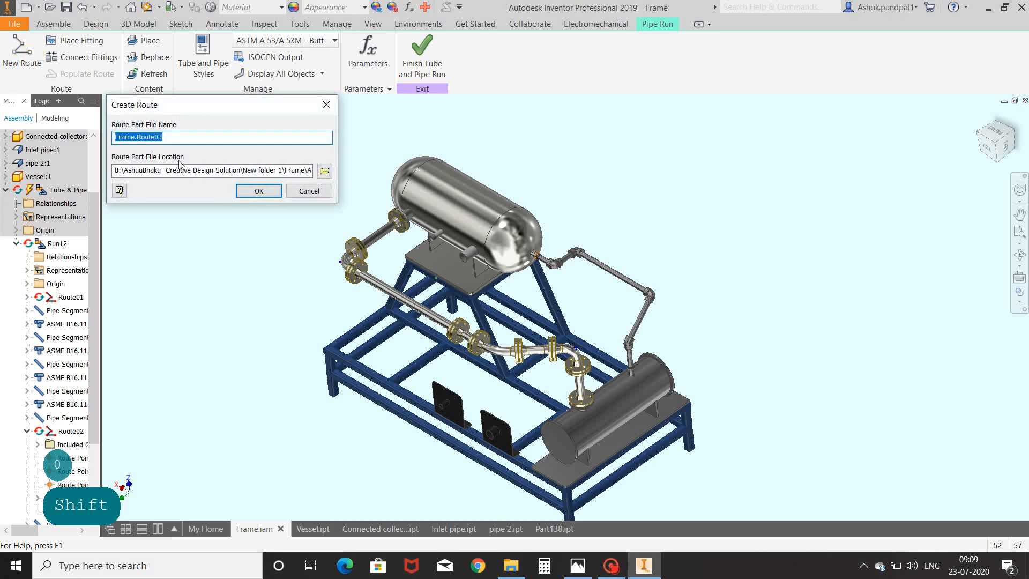
left_click(247, 191)
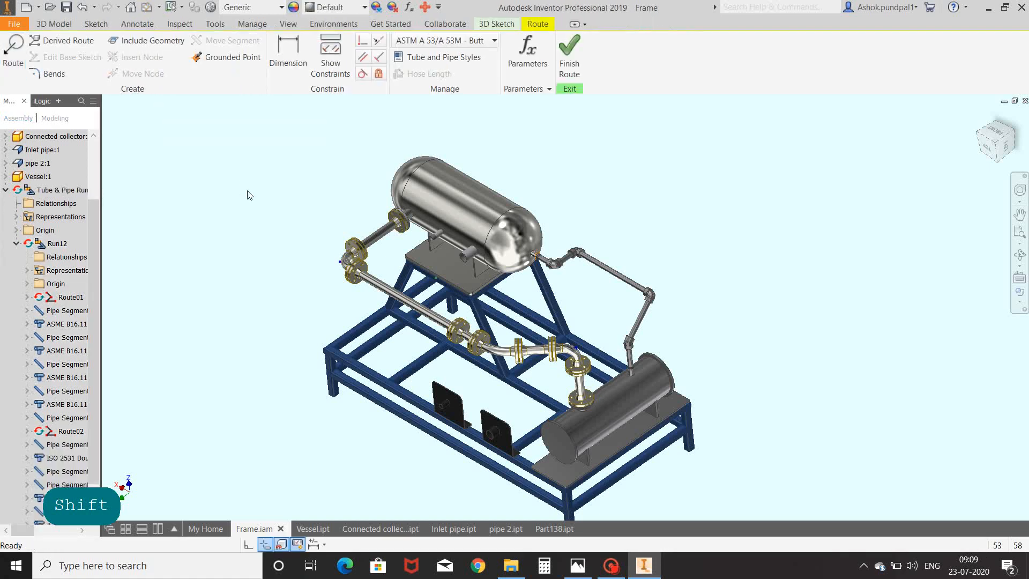
left_click(13, 57)
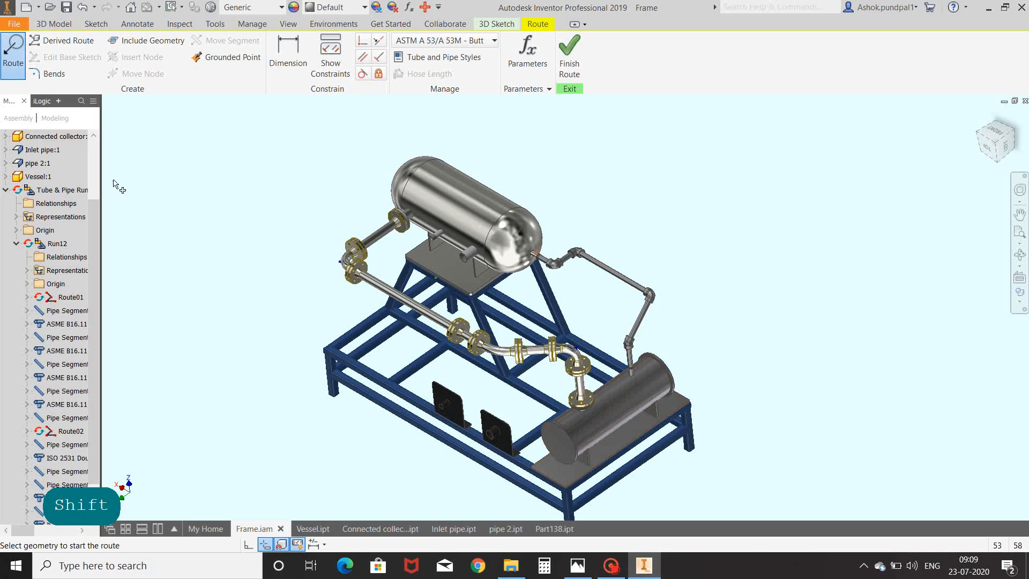
scroll(424, 264, "up", 10)
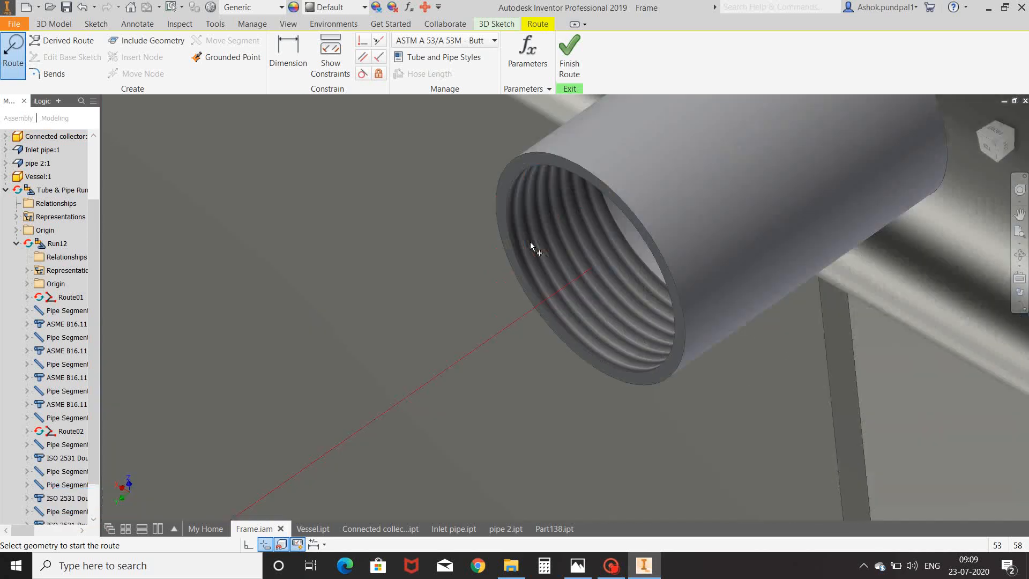
left_click(560, 242)
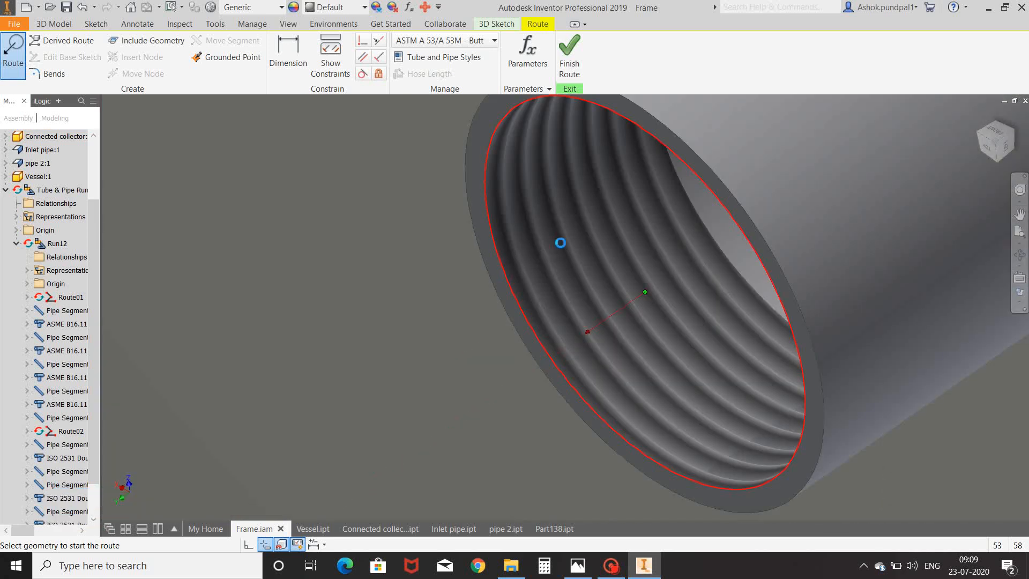
- Connect the route to the threaded socket on the black bracket nearest the collector and accept the proposed three-segment autoroute
scroll(561, 246, "down", 5)
scroll(561, 245, "down", 4)
middle_click_drag(541, 253, 499, 142, "shift")
scroll(581, 342, "up", 5)
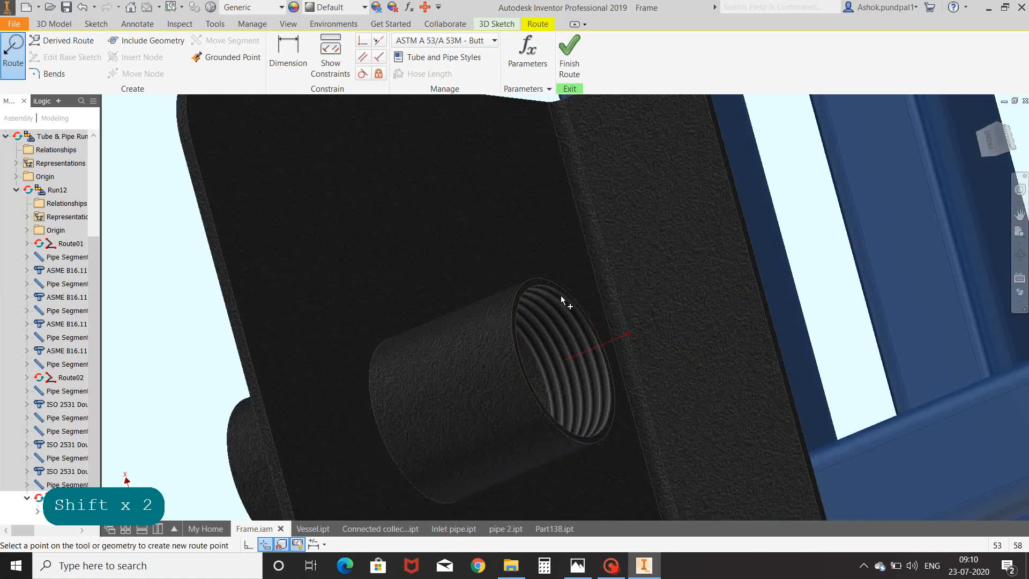
left_click(560, 296)
scroll(575, 310, "down", 5)
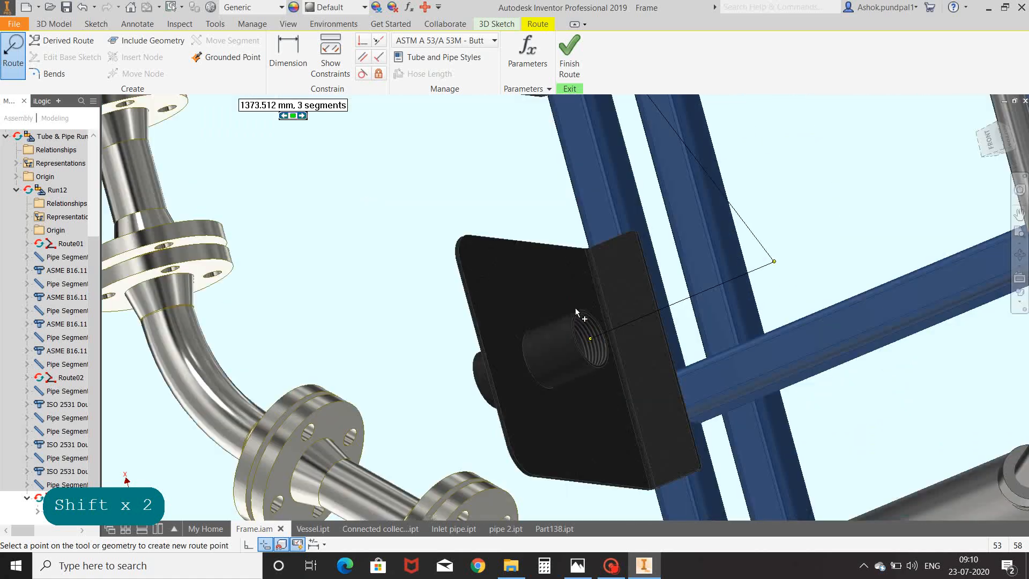
left_click(294, 116)
- Finish the third route and populate it with the butt-welded/flanged steel pipes, elbows and flanges
scroll(412, 217, "down", 7)
middle_click_drag(481, 231, 501, 298, "shift")
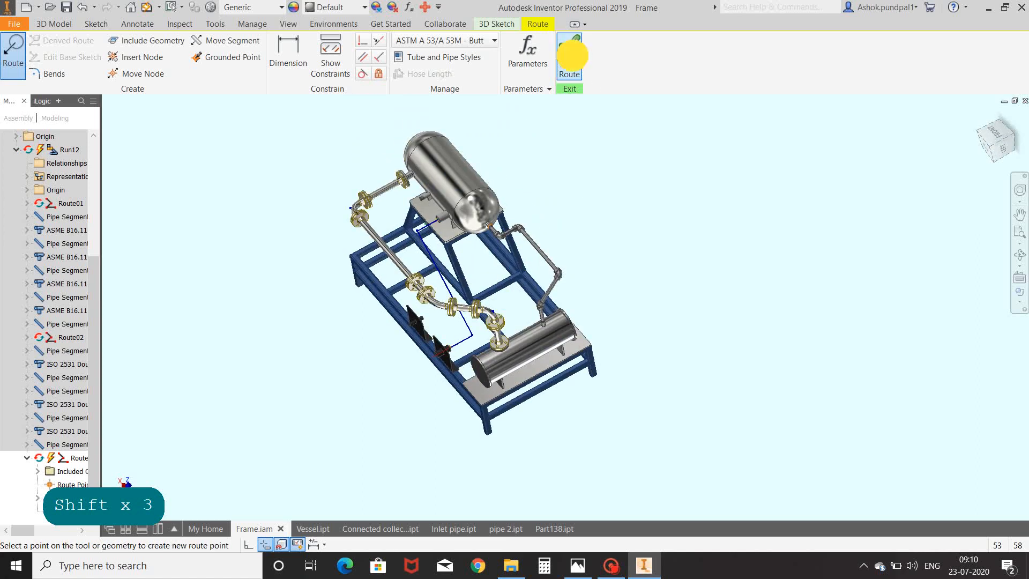
left_click(572, 55)
middle_click_drag(558, 198, 638, 230, "shift")
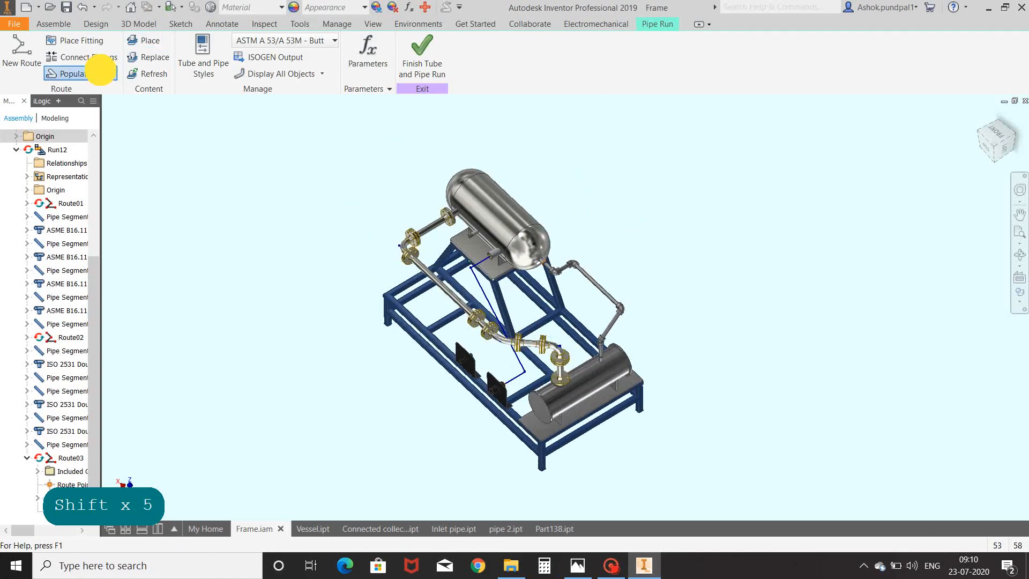
left_click(100, 70)
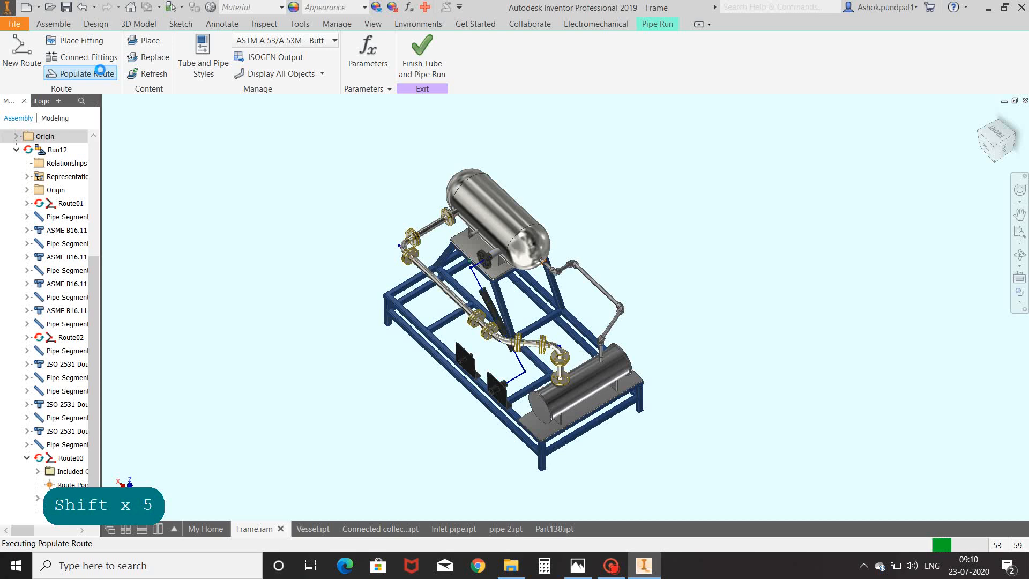
- Examine the populated steel pipe run between the vessel nozzle and the black bracket from several directions
scroll(498, 301, "down", 3)
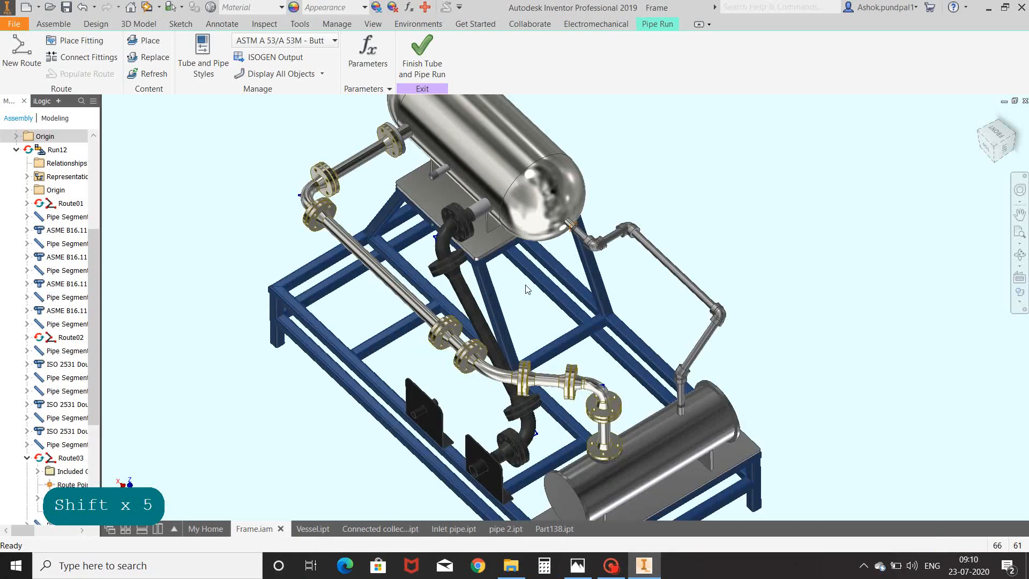
mouse_move(539, 267)
middle_mouse_down()
mouse_move(468, 321)
mouse_move(558, 305)
mouse_move(504, 318)
mouse_move(471, 232)
mouse_move(436, 206)
mouse_move(429, 232)
mouse_move(388, 239)
mouse_move(483, 224)
mouse_move(474, 218)
mouse_move(392, 272)
middle_mouse_up()
scroll(423, 214, "down", 6)
scroll(461, 217, "up", 9)
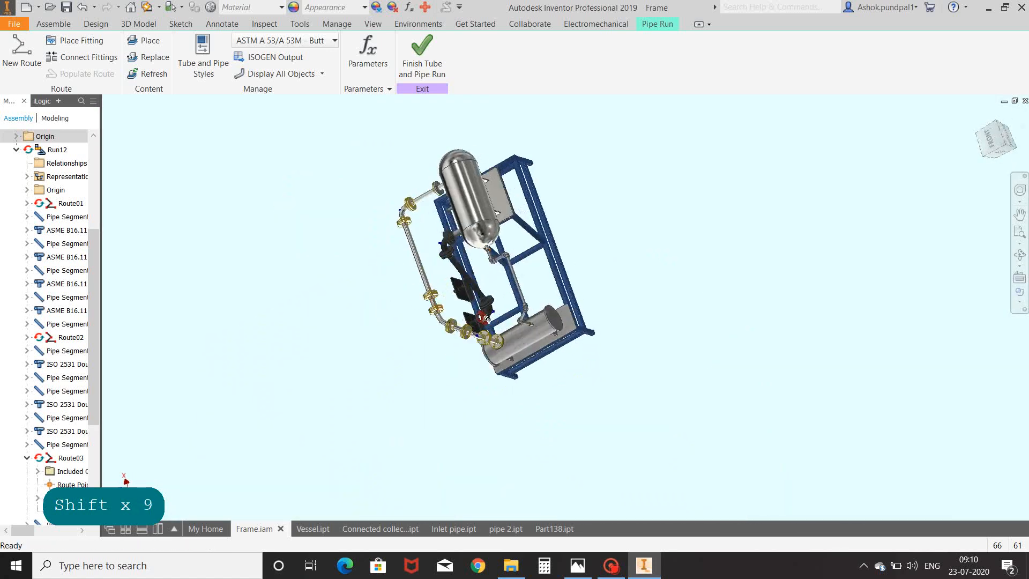
scroll(484, 313, "down", 9)
middle_click_drag(558, 338, 521, 313, "shift")
scroll(629, 304, "up", 5)
scroll(509, 317, "up", 3)
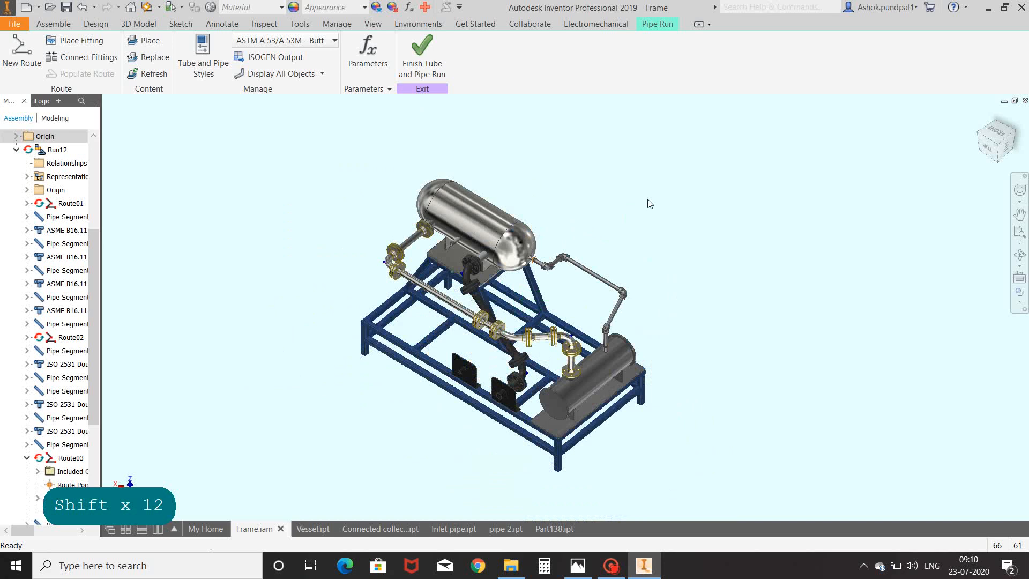
mouse_move(616, 200)
middle_mouse_down()
mouse_move(582, 200)
mouse_move(612, 200)
middle_mouse_up()
scroll(476, 209, "down", 3)
mouse_move(531, 225)
middle_mouse_down()
mouse_move(537, 181)
mouse_move(613, 193)
mouse_move(604, 174)
middle_mouse_up()
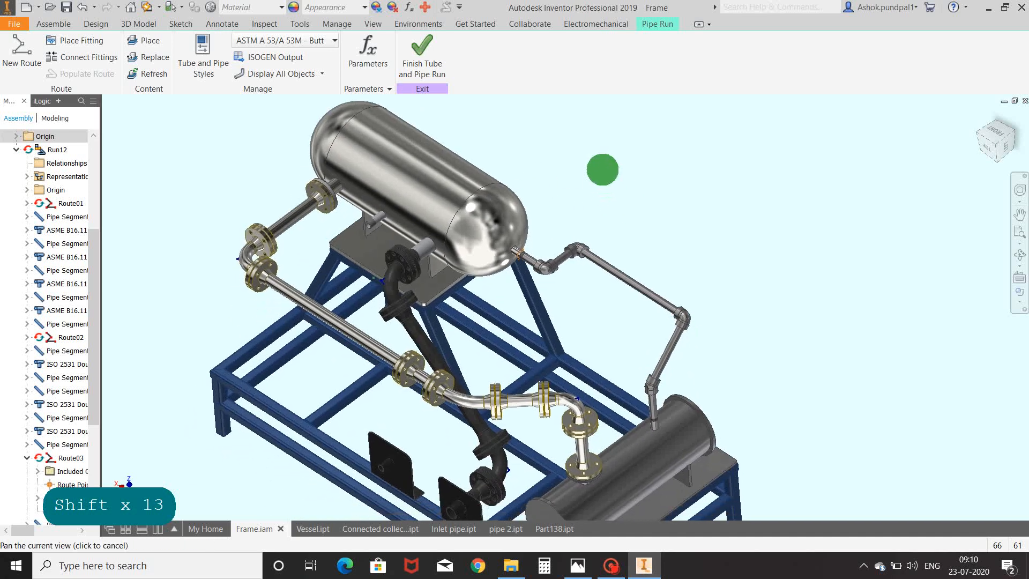
scroll(603, 174, "up", 2)
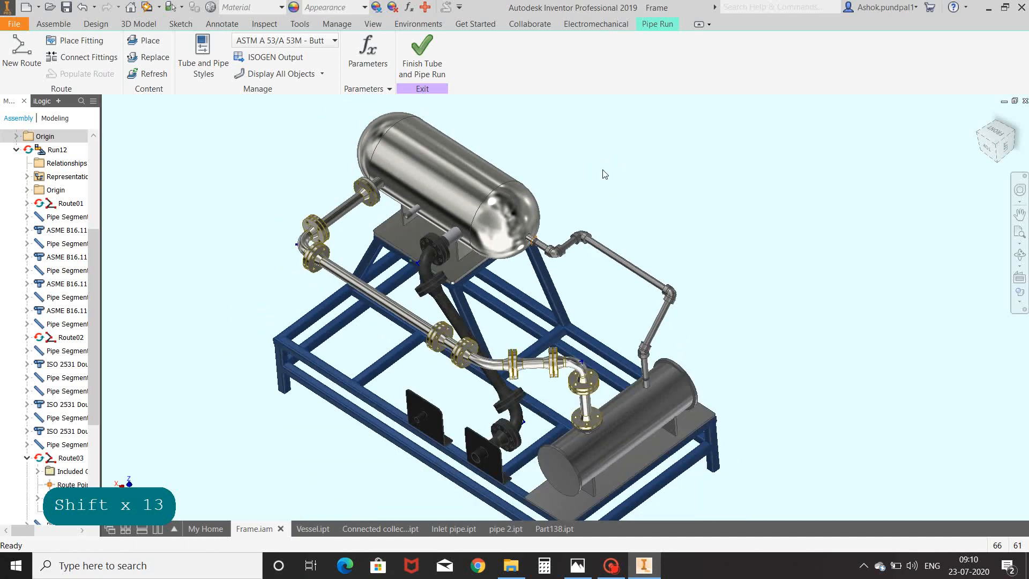
middle_click_drag(601, 178, 563, 176, "shift")
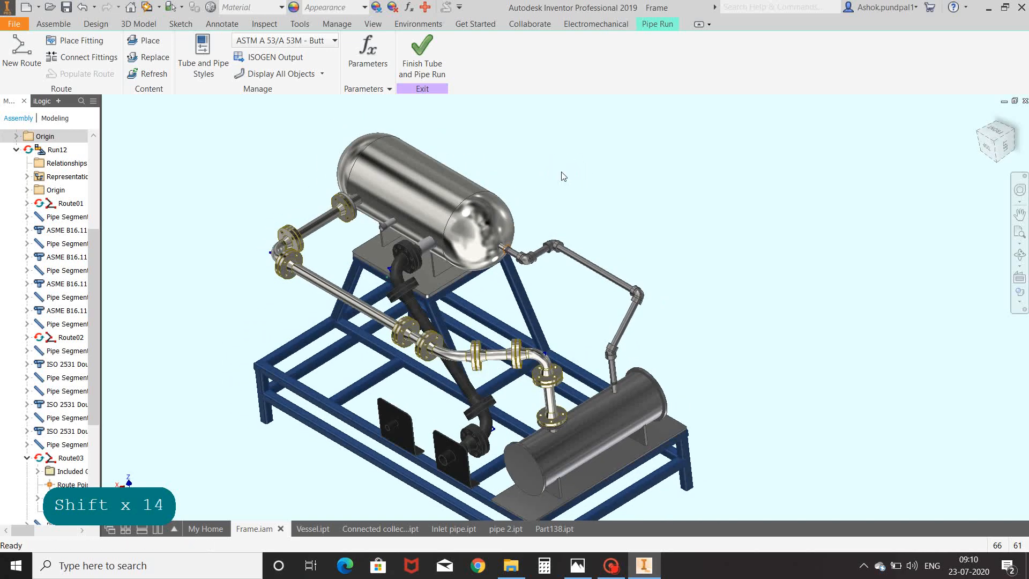
- Activate the Hydraulic Hose - Female Thread - Swivel style and set its diameter to 1 in
left_click(200, 60)
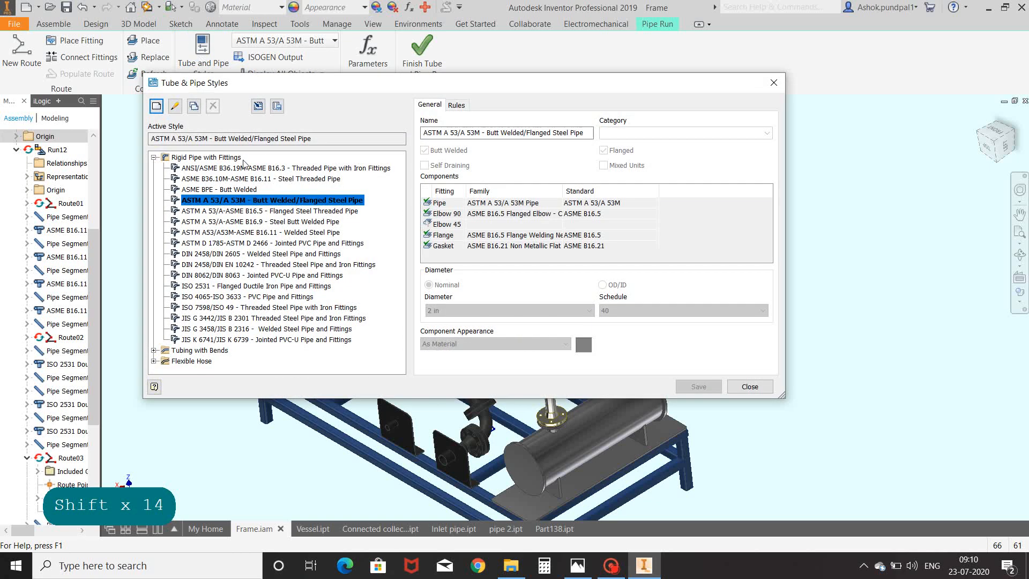
left_click(154, 361)
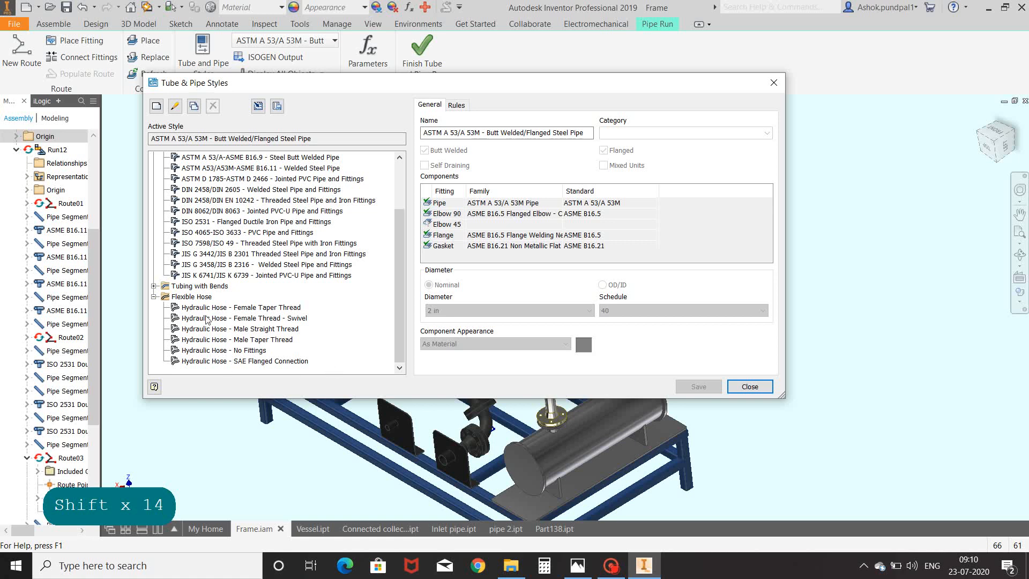
left_click(251, 319)
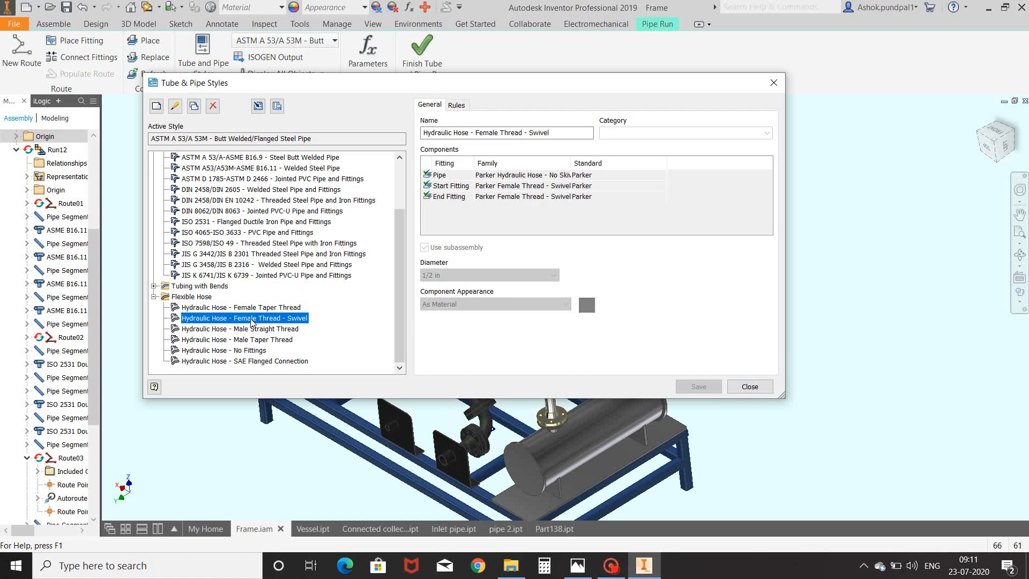
right_click(252, 321)
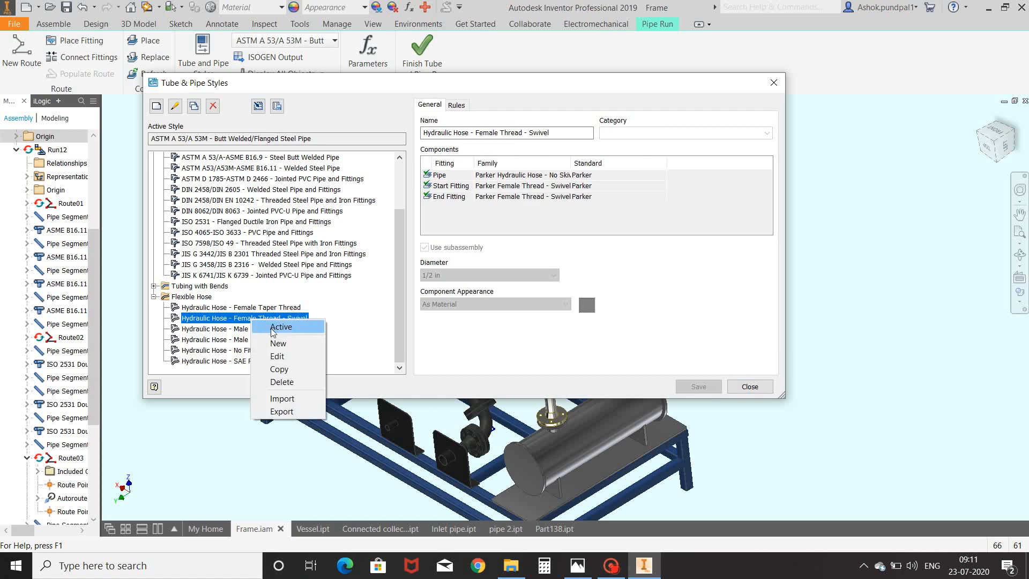
left_click(271, 327)
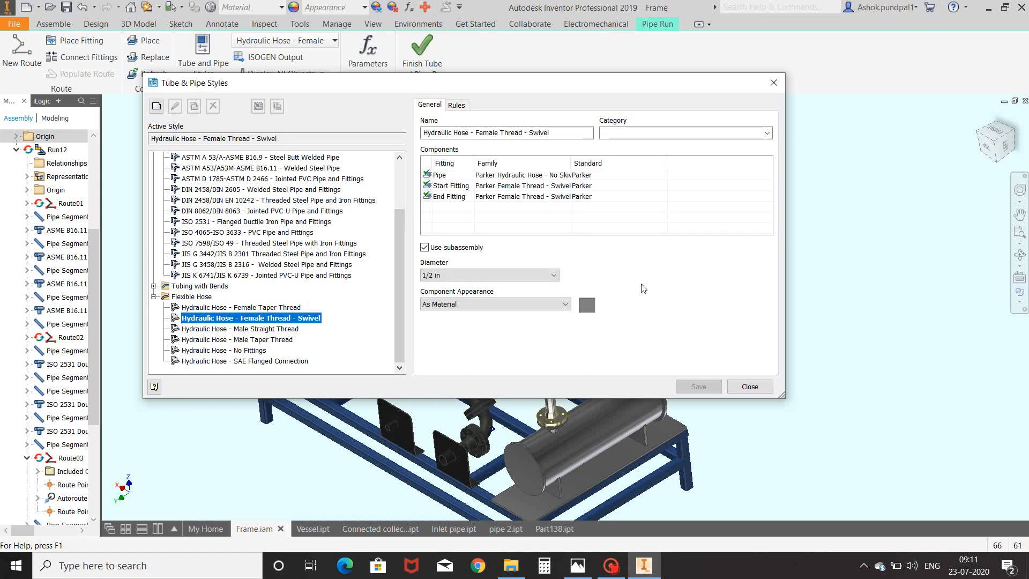
left_click(555, 275)
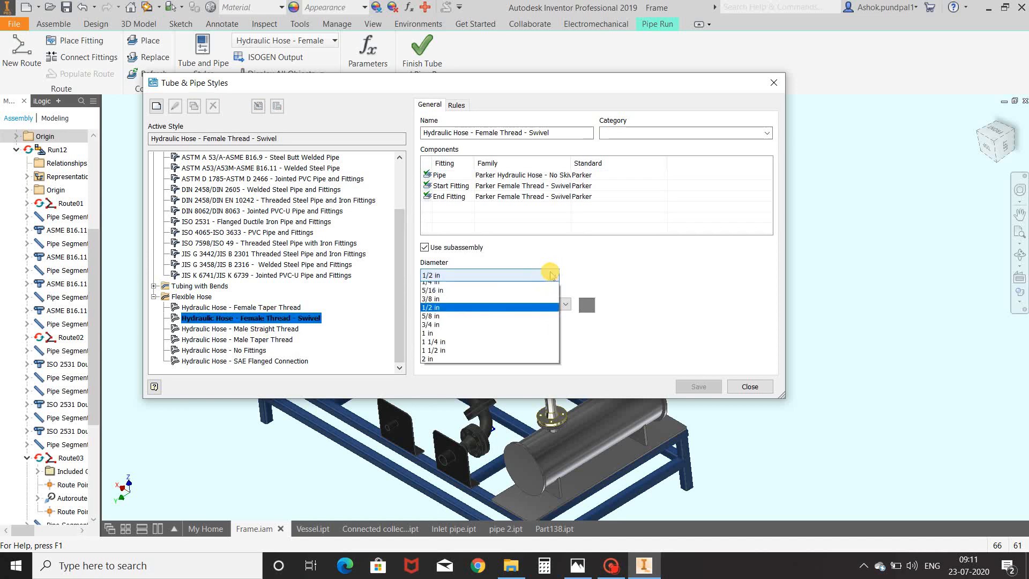
left_click(469, 338)
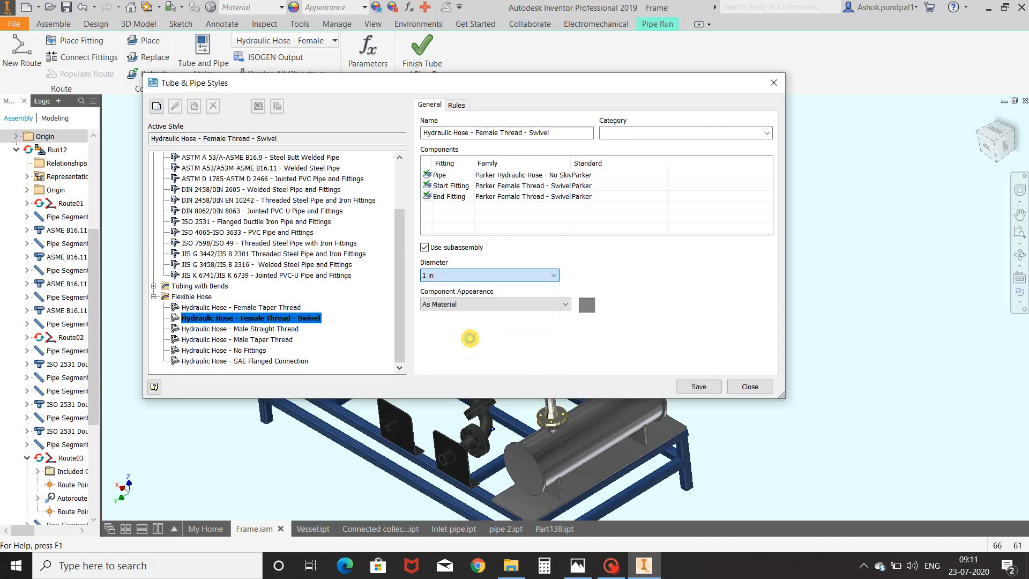
- Give the Hydraulic Hose - Female Thread - Swivel style the Stainless - Satin Coarse Screen appearance, check its bend rules and save it
left_click(528, 304)
key("s")
scroll(486, 428, "down", 9)
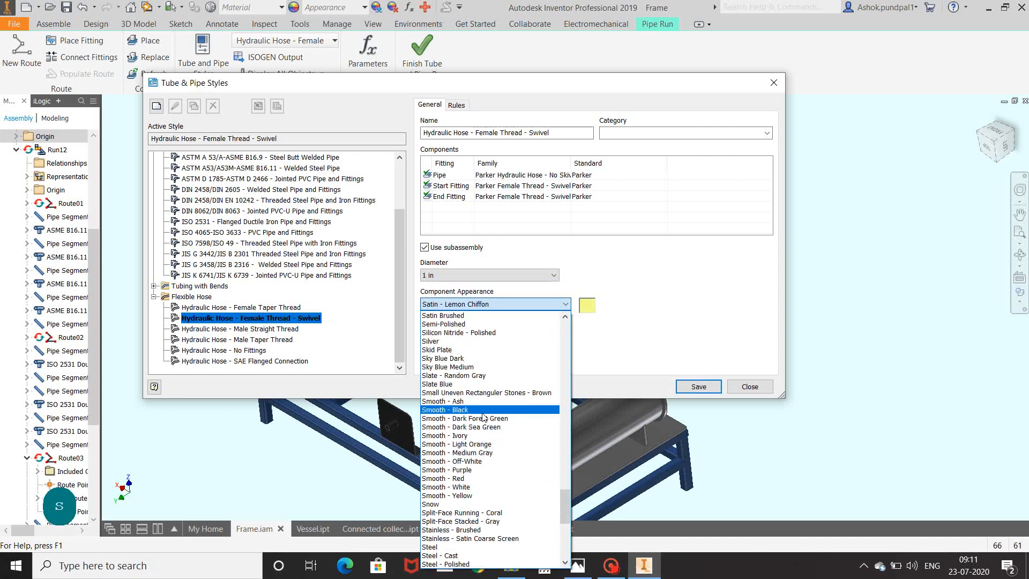
left_click(469, 537)
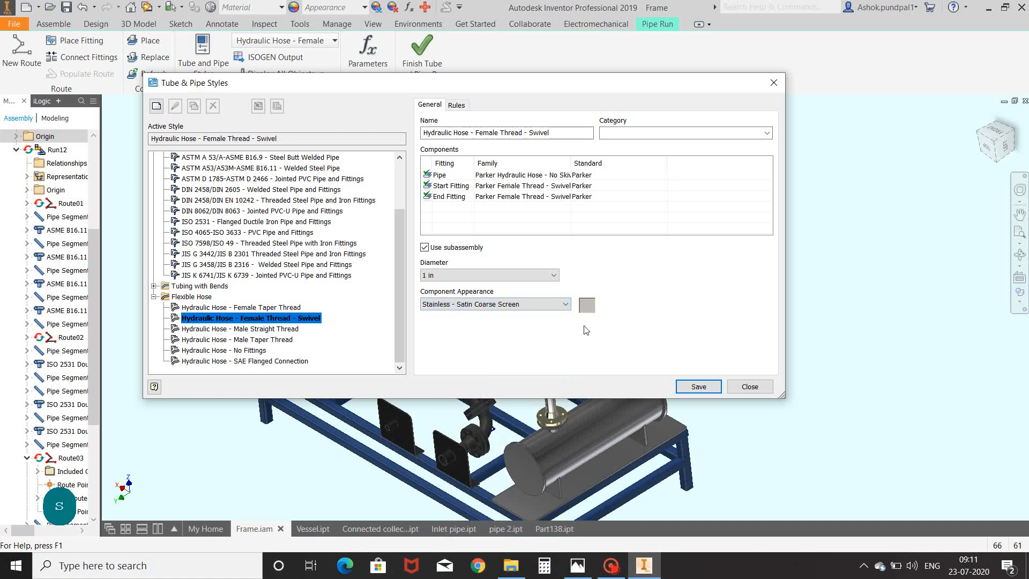
left_click(457, 105)
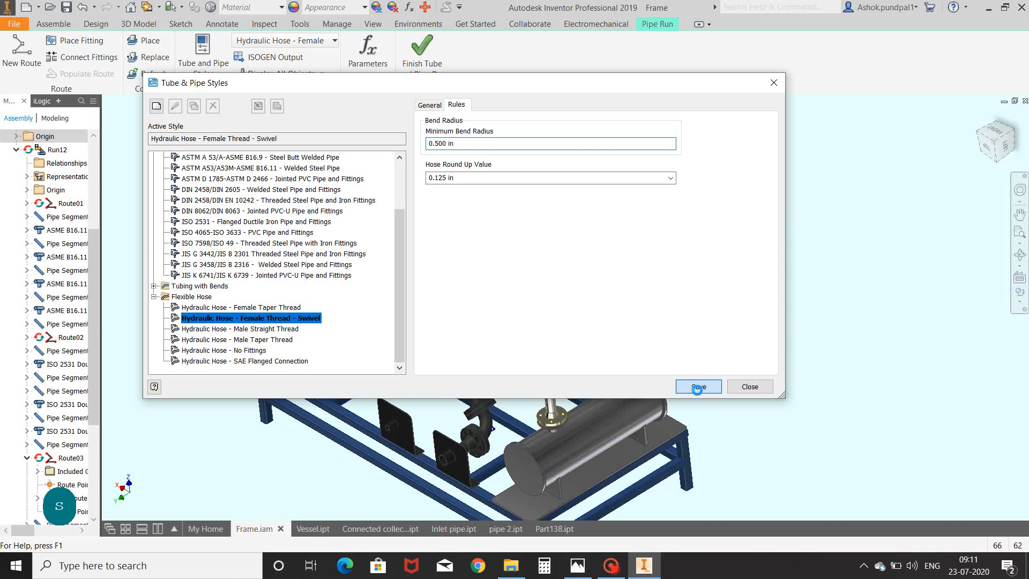
left_click(750, 386)
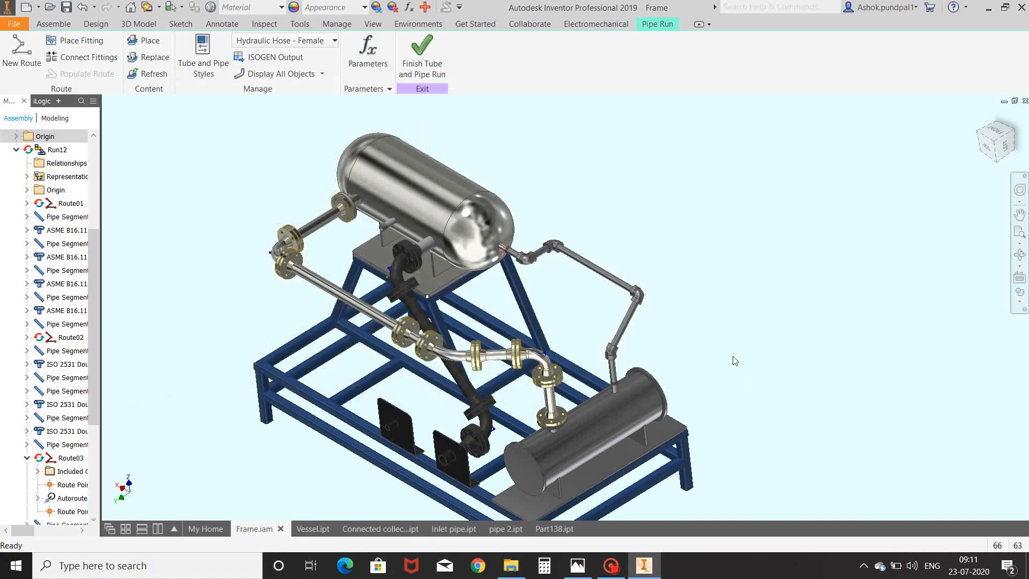
- Start a new hose route and create its hose assembly under the file name Frame.Hose01.iam
mouse_move(765, 320)
middle_mouse_down("shift")
mouse_move(744, 320)
mouse_move(765, 325)
middle_mouse_up("shift")
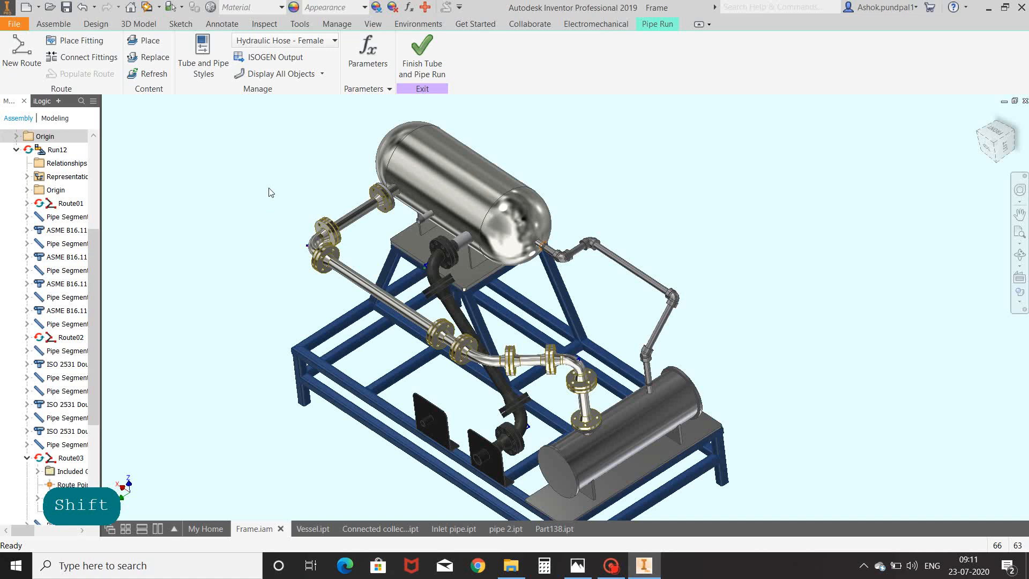
scroll(271, 192, "up", 3)
left_click(22, 52)
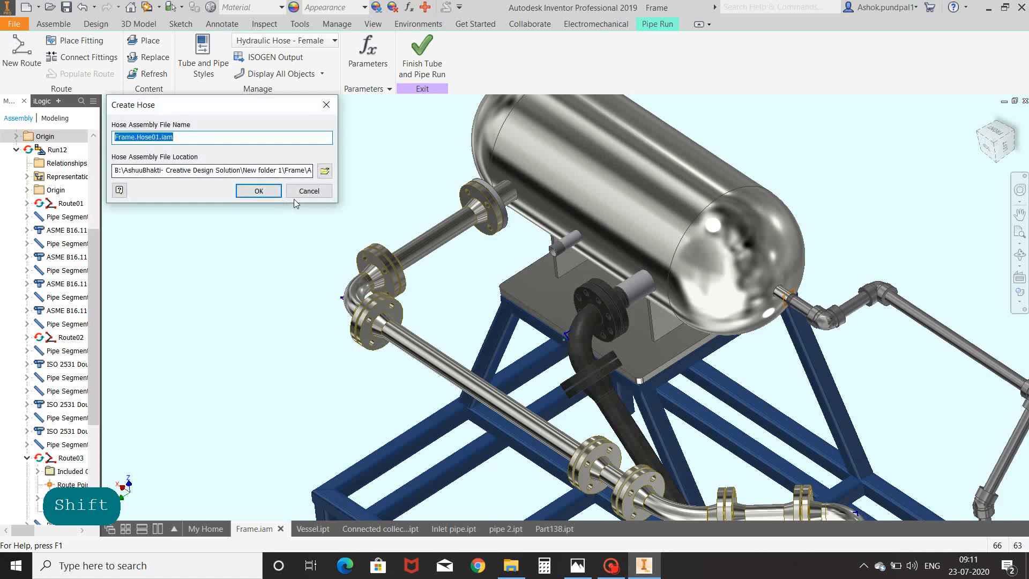
left_click(258, 191)
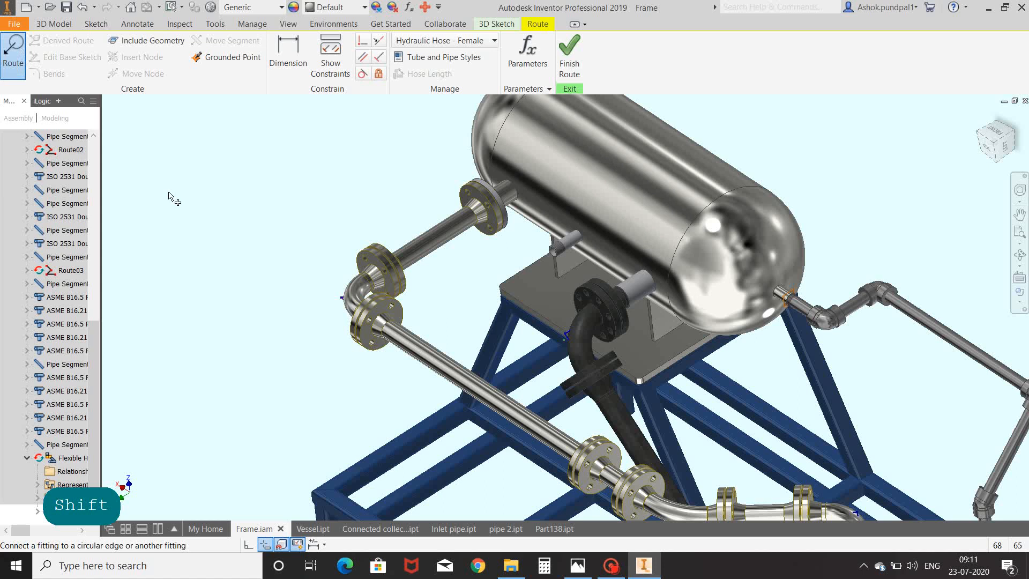
- Place the hose's start fitting on the small threaded nozzle between the two flanged nozzles of the upper vessel
scroll(256, 204, "up", 3)
scroll(260, 206, "down", 3)
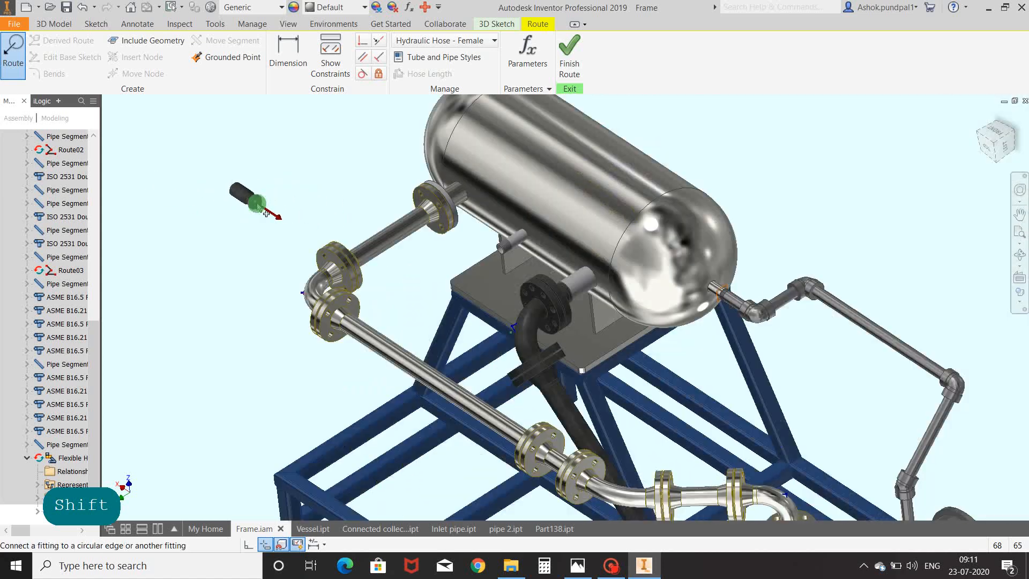
scroll(278, 198, "up", 3)
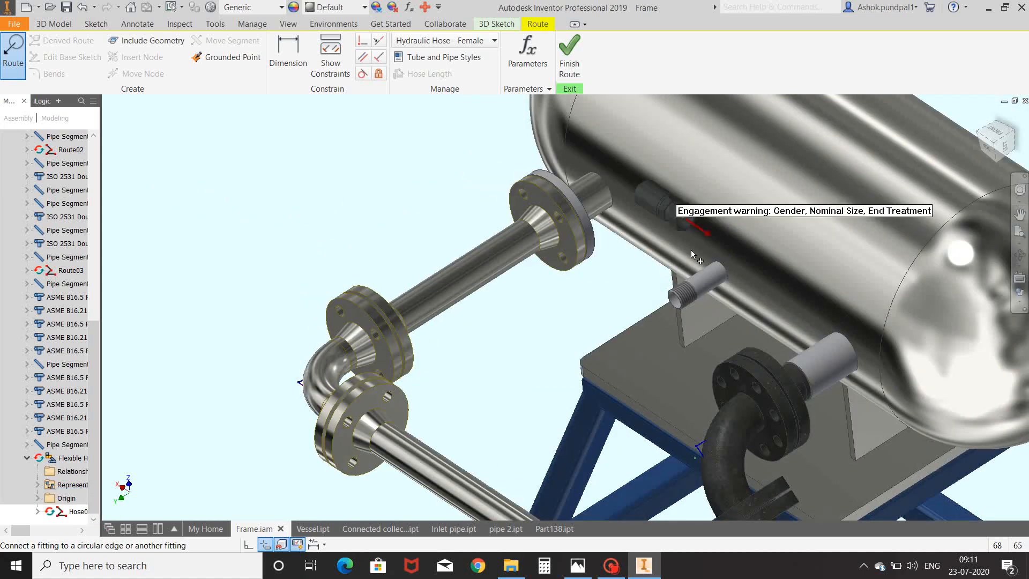
scroll(636, 250, "down", 5)
middle_click_drag(533, 265, 525, 324, "shift")
middle_click_drag(712, 386, 670, 399, "shift")
scroll(664, 403, "up", 5)
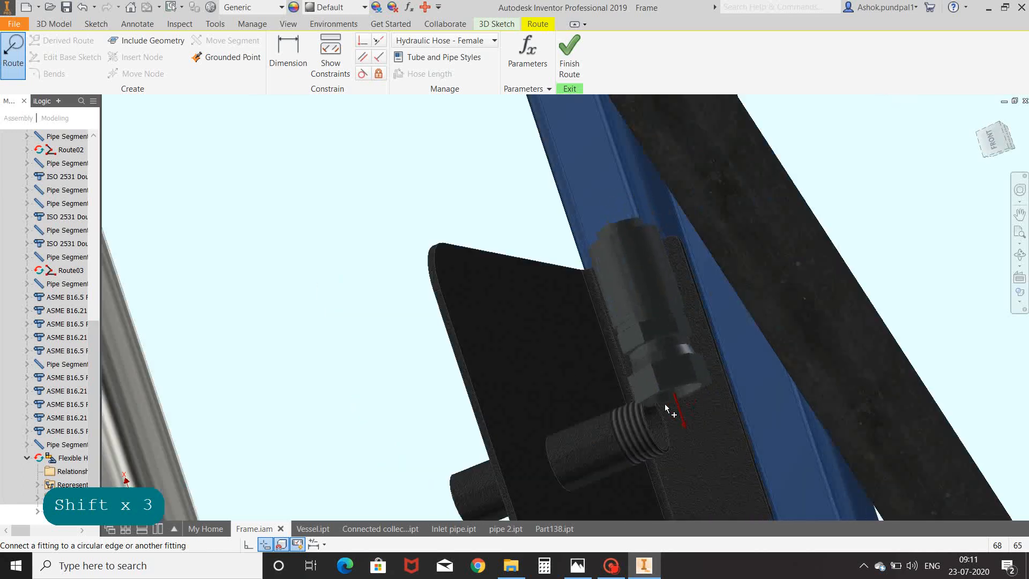
scroll(668, 367, "down", 5)
middle_click_drag(682, 311, 678, 188, "shift")
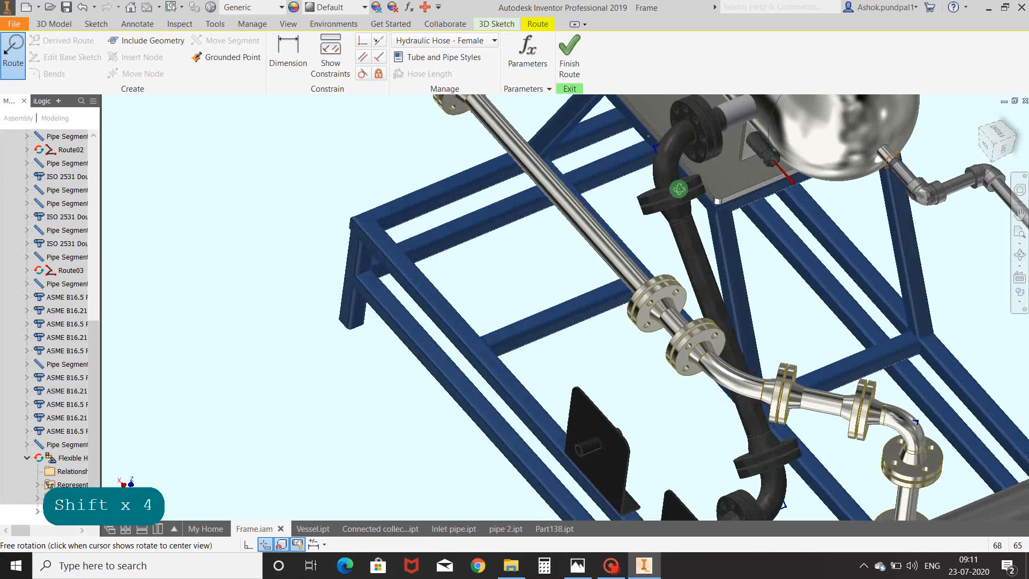
middle_click_drag(647, 142, 578, 365)
scroll(595, 262, "up", 5)
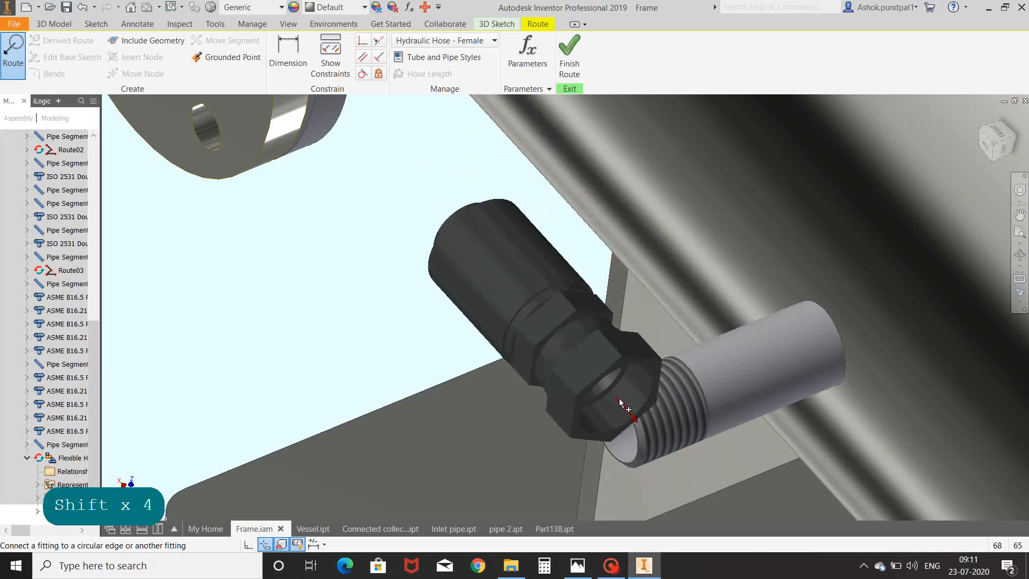
middle_click_drag(642, 442, 665, 388, "shift")
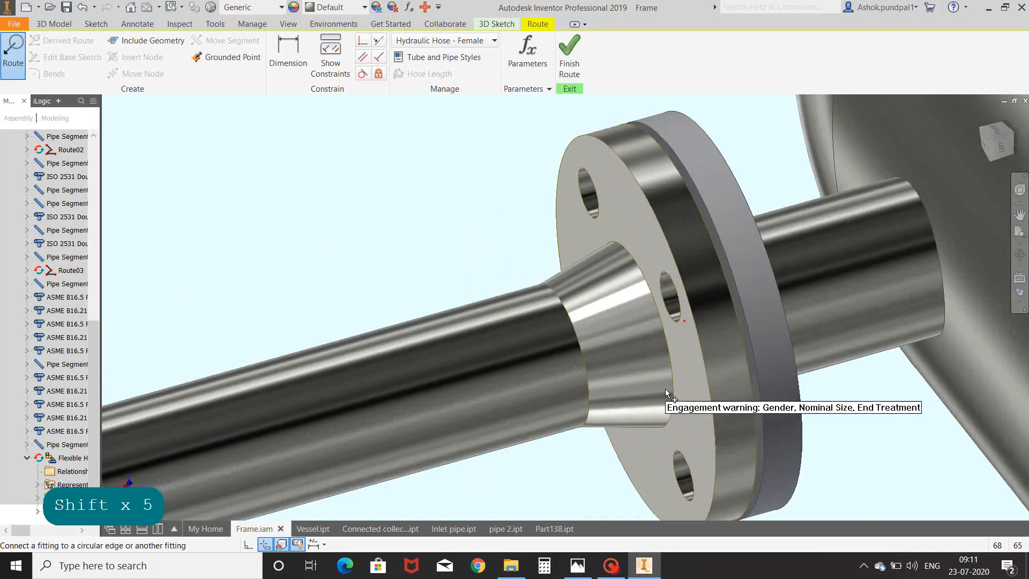
scroll(670, 383, "down", 5)
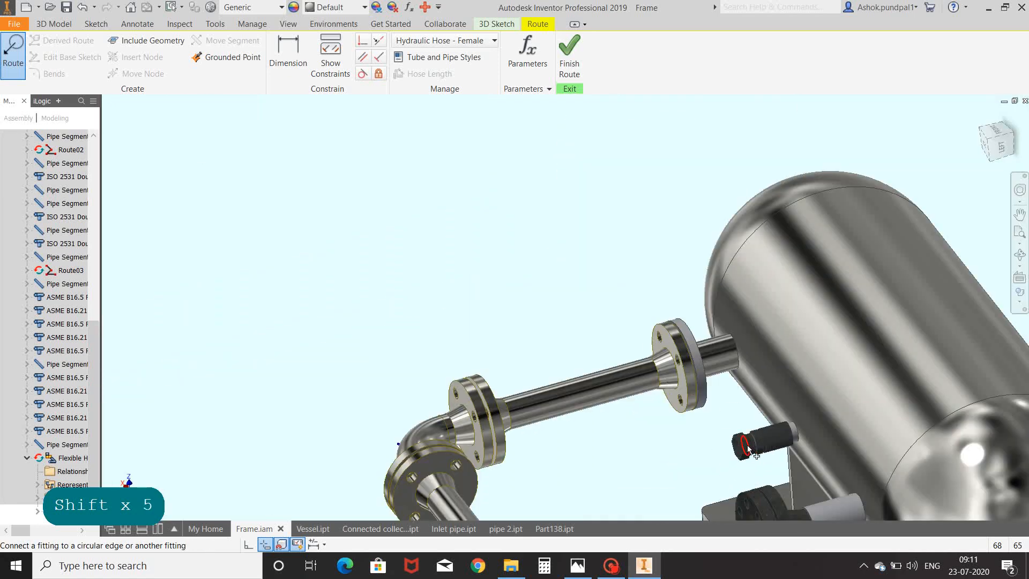
left_click(748, 450)
- Place the hose's end fitting on the threaded socket of the black bracket farther from the collector
scroll(749, 450, "down", 5)
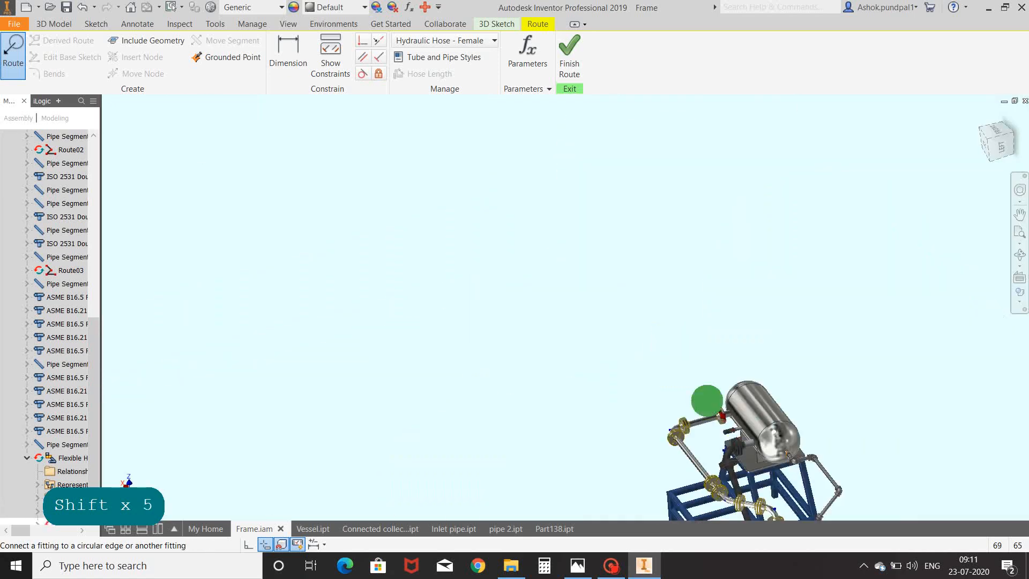
mouse_move(707, 400)
middle_mouse_down("shift")
mouse_move(686, 459)
mouse_move(602, 254)
mouse_move(572, 287)
mouse_move(628, 233)
middle_mouse_up("shift")
scroll(613, 269, "up", 8)
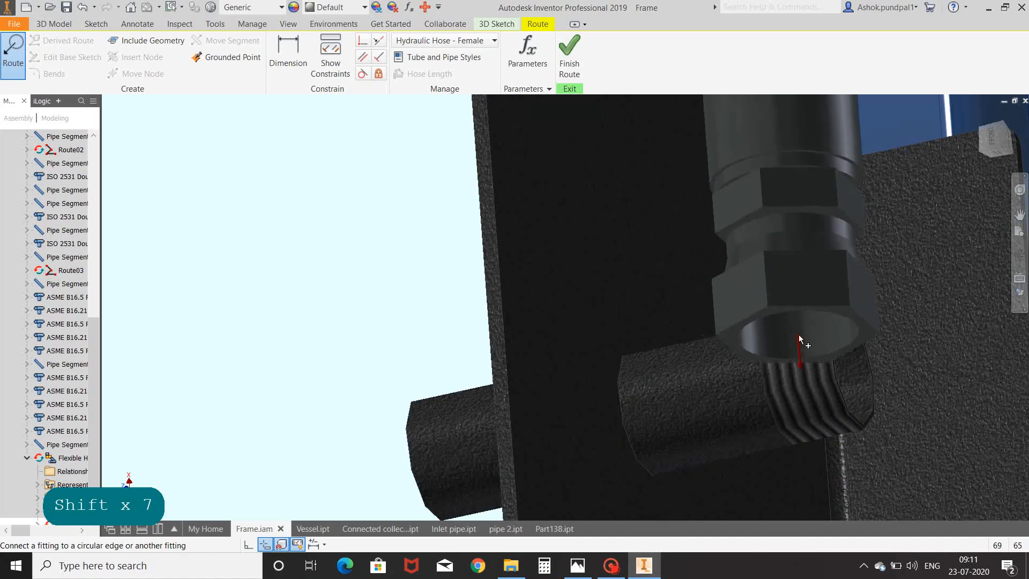
scroll(844, 420, "down", 6)
middle_click_drag(863, 410, 897, 342, "shift")
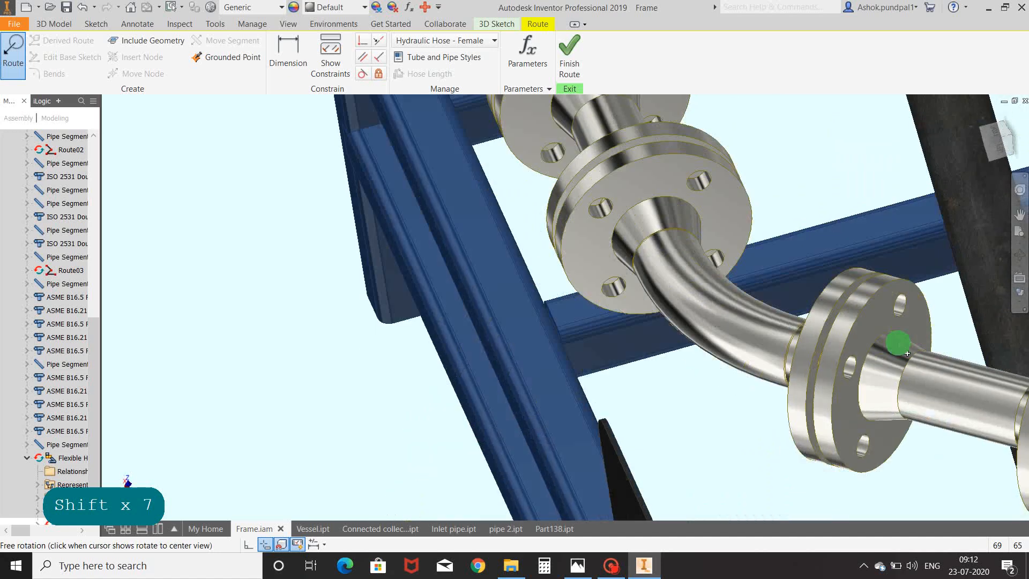
middle_click_drag(819, 448, 761, 75)
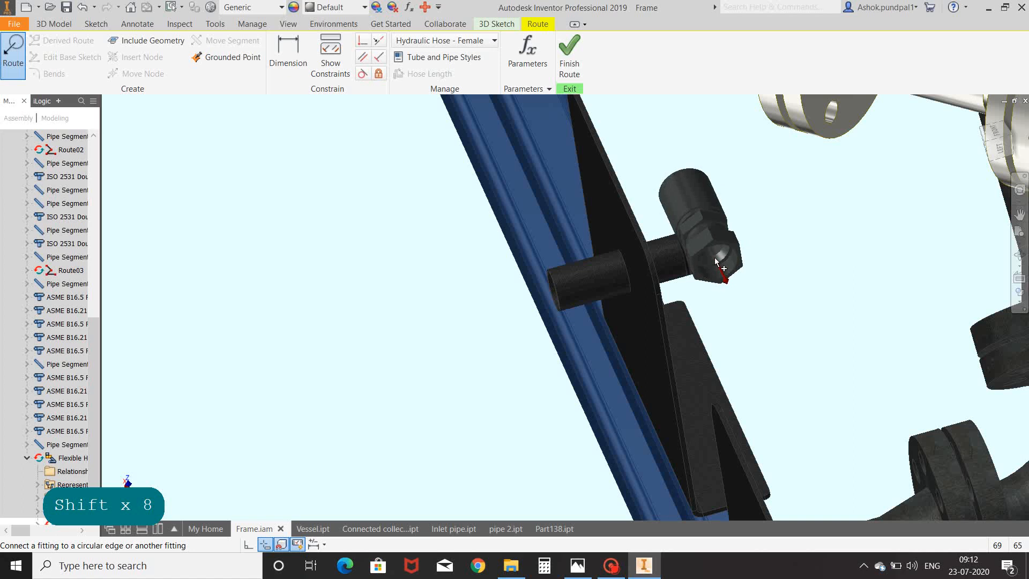
middle_click_drag(732, 257, 748, 250, "shift")
left_click(753, 253)
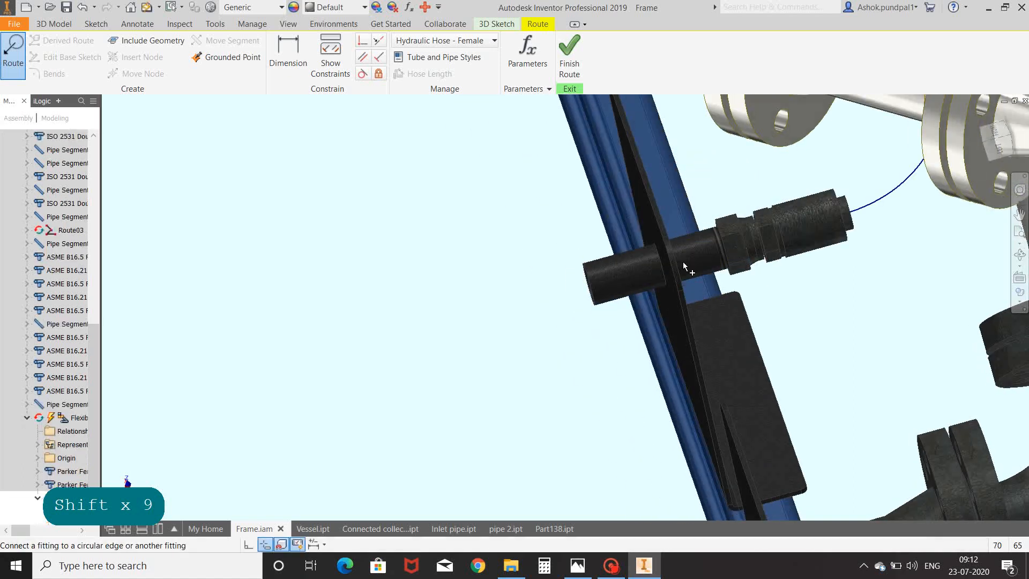
- End hose placement and finish the route to generate the flexible hose between the vessel nozzle and the bracket
scroll(501, 270, "up", 6)
middle_click_drag(473, 249, 652, 234, "shift")
scroll(623, 183, "down", 4)
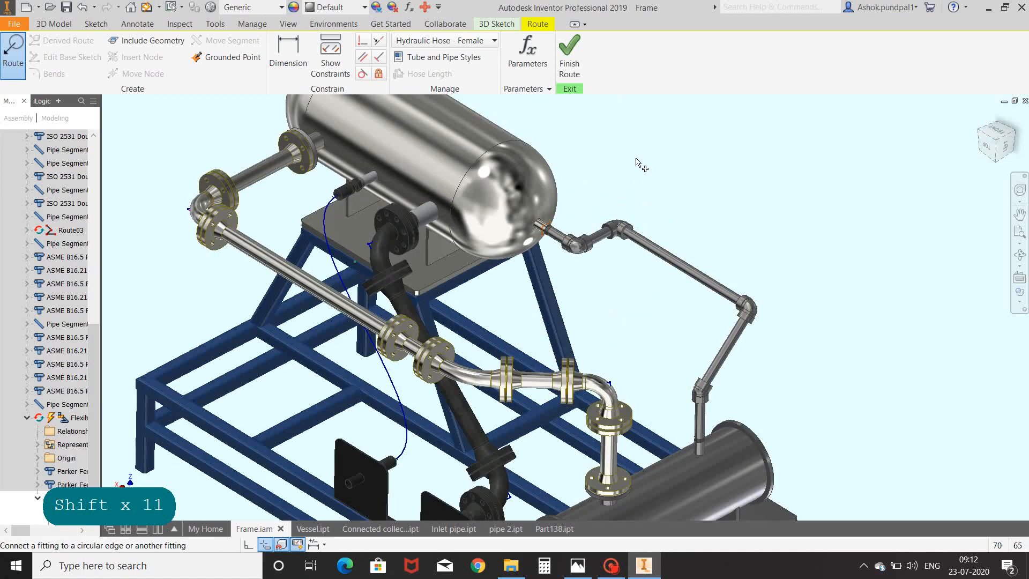
right_click(635, 162)
left_click(670, 163)
middle_click_drag(671, 174, 655, 146, "shift")
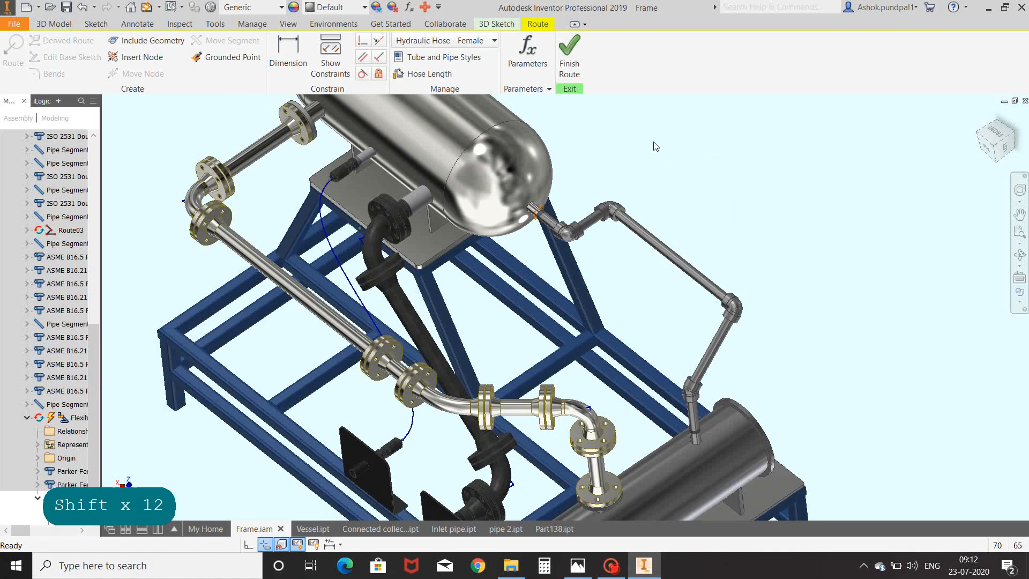
left_click(570, 54)
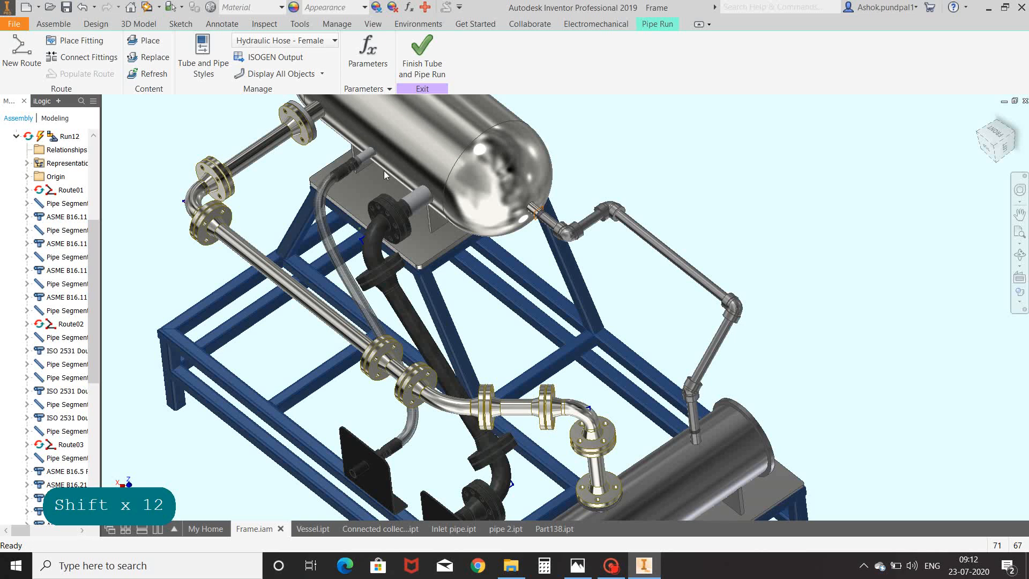
- Examine the flexible hose and its swivel fittings at the vessel nozzle and the black bracket from several directions
scroll(335, 169, "down", 8)
middle_click_drag(350, 179, 493, 14)
scroll(562, 217, "up", 8)
middle_click_drag(589, 229, 574, 215, "shift")
scroll(569, 214, "up", 3)
middle_click_drag(567, 214, 534, 16)
middle_click_drag(584, 204, 562, 190, "shift")
scroll(605, 223, "down", 8)
middle_click_drag(585, 252, 585, 352)
middle_click_drag(595, 350, 694, 339, "shift")
scroll(624, 351, "up", 8)
scroll(625, 350, "up", 3)
middle_click_drag(653, 241, 615, 334)
scroll(615, 336, "up", 3)
middle_click_drag(771, 259, 635, 243)
middle_click_drag(397, 140, 375, 139, "shift")
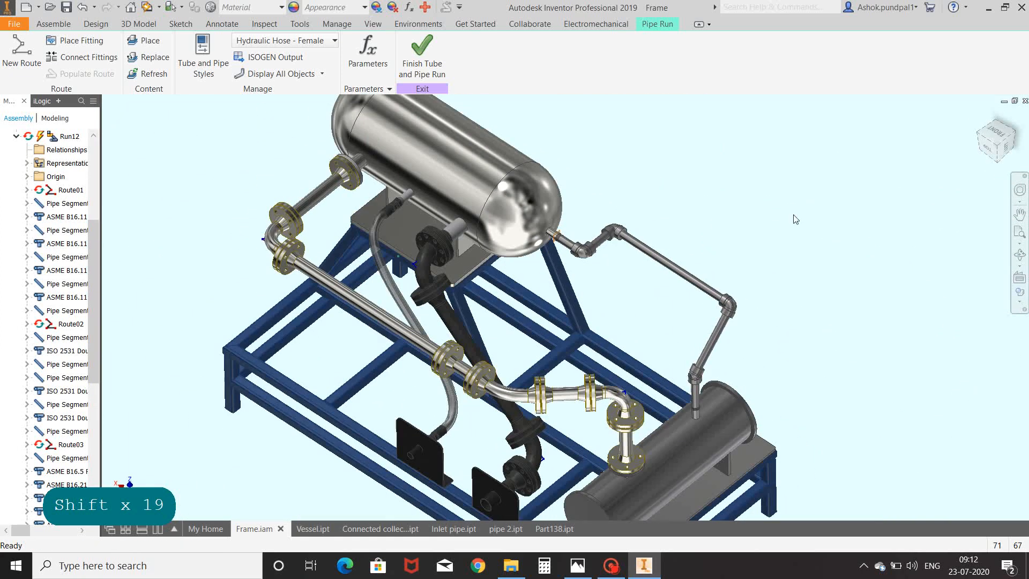
mouse_move(795, 219)
middle_mouse_down("shift")
mouse_move(788, 193)
mouse_move(712, 186)
mouse_move(781, 181)
mouse_move(755, 211)
mouse_move(724, 220)
middle_mouse_up("shift")
middle_click_drag(781, 358, 822, 339, "shift")
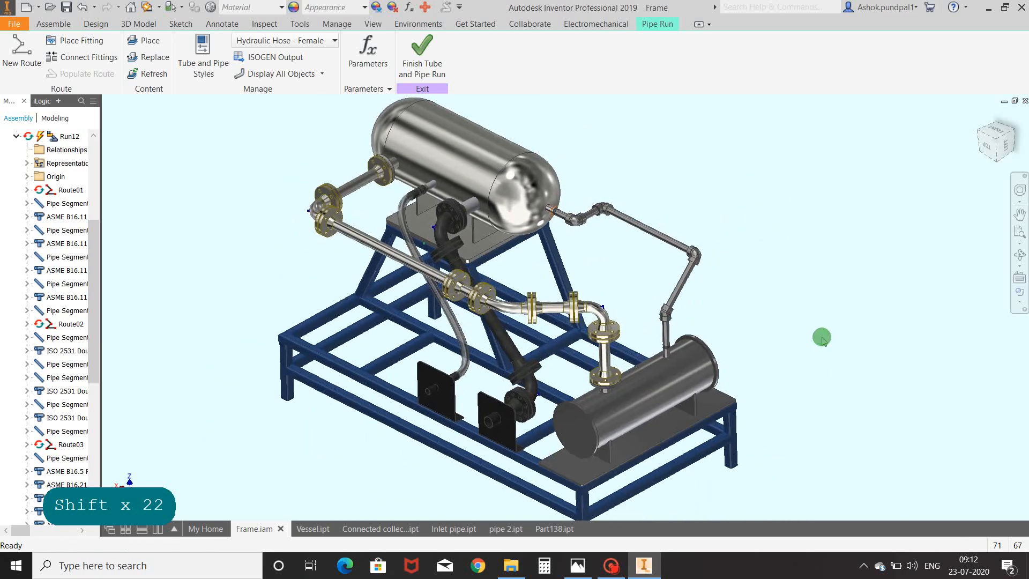
- Inspect the swept pipe in Part138.ipt from different angles and return to Frame.iam
left_click(574, 532)
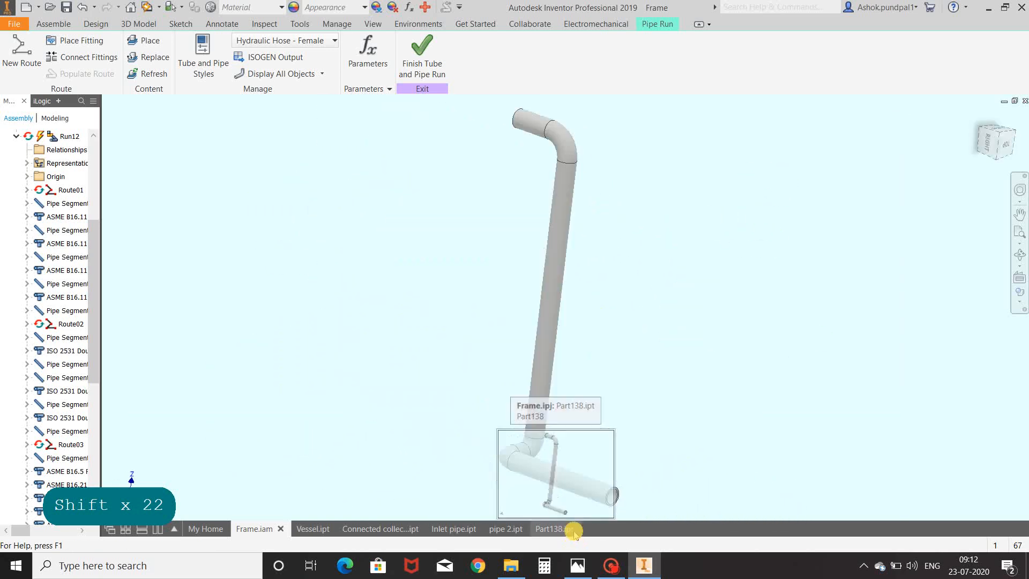
mouse_move(690, 329)
middle_mouse_down("shift")
mouse_move(500, 280)
mouse_move(528, 317)
mouse_move(698, 324)
mouse_move(670, 359)
mouse_move(728, 359)
mouse_move(716, 331)
middle_mouse_up("shift")
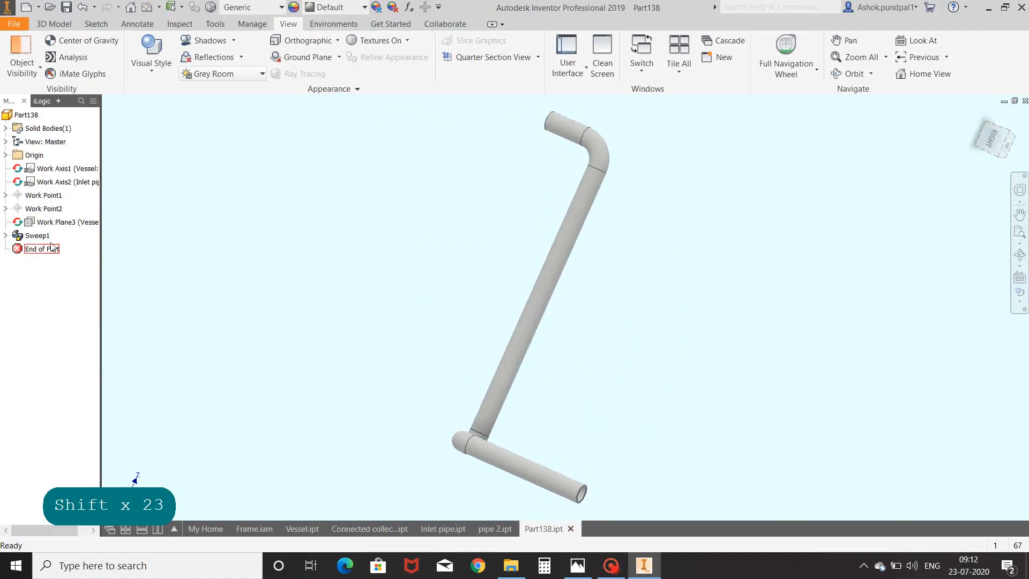
mouse_move(683, 184)
middle_mouse_down("shift")
mouse_move(657, 179)
mouse_move(553, 202)
mouse_move(587, 261)
mouse_move(576, 245)
middle_mouse_up("shift")
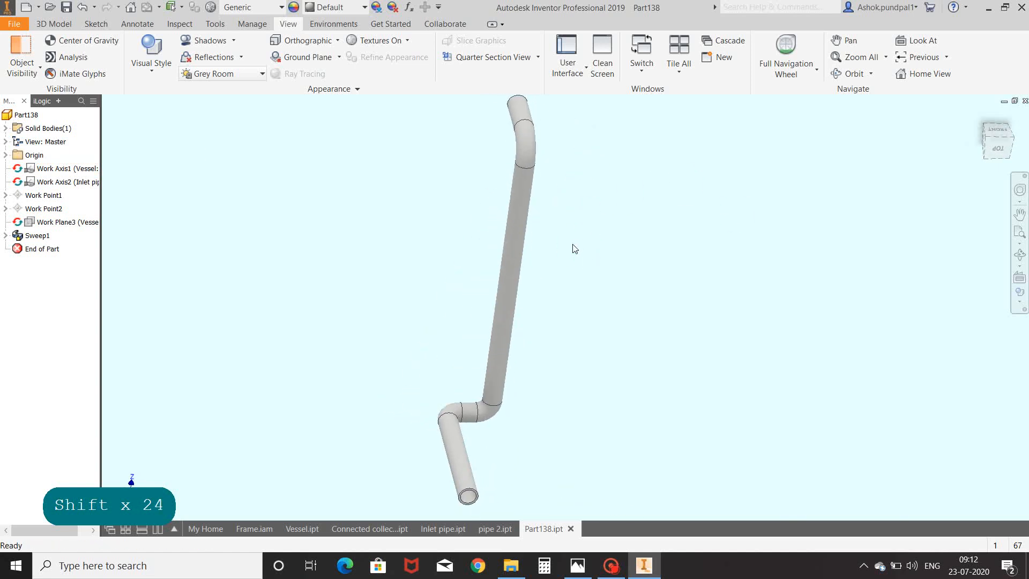
left_click(250, 529)
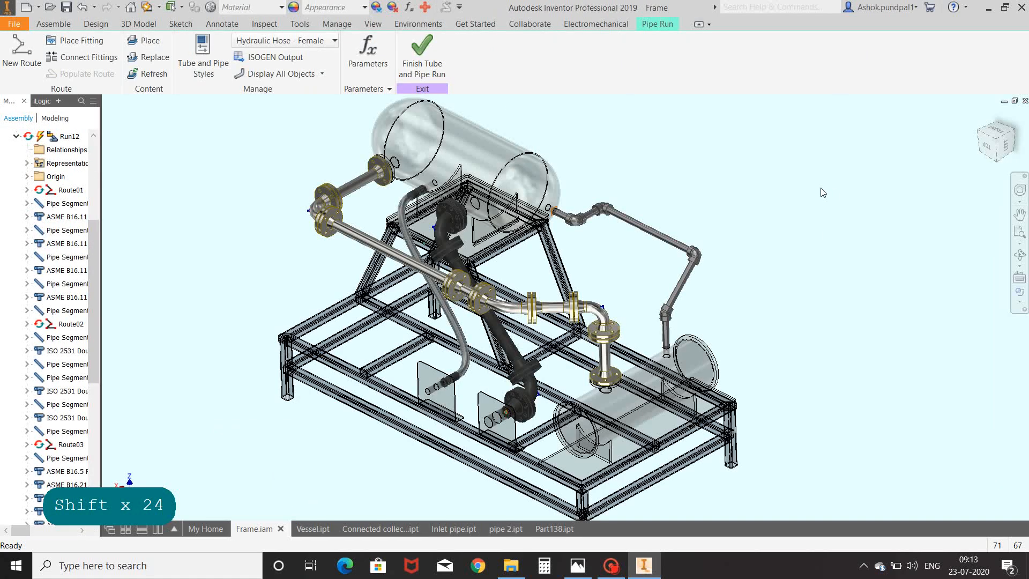
- Finish the pipe run and exit the Tube and Pipe environment back to the top-level Frame assembly
mouse_move(822, 192)
middle_mouse_down("shift")
mouse_move(776, 191)
mouse_move(803, 191)
middle_mouse_up("shift")
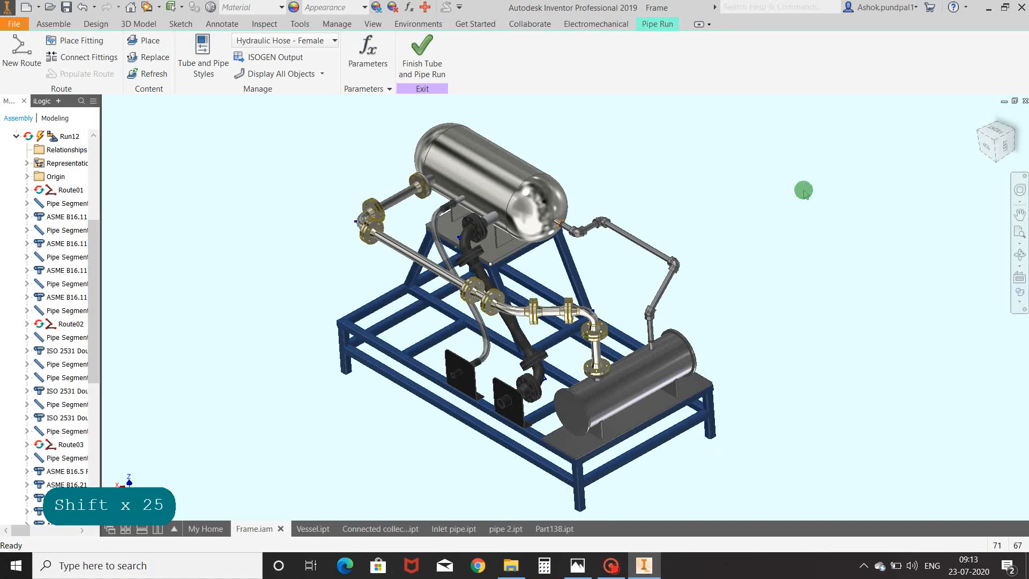
left_click(423, 57)
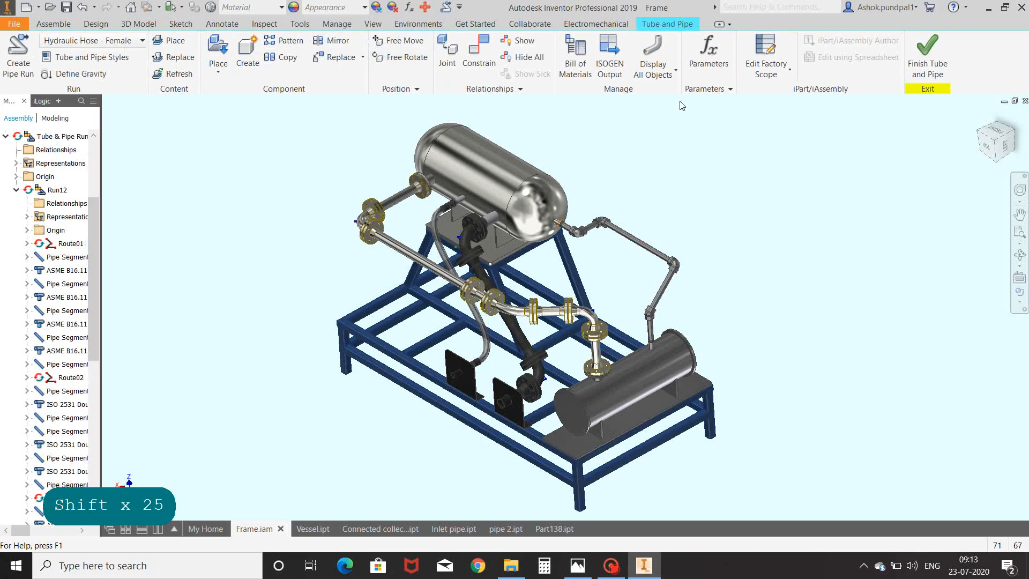
left_click(912, 55)
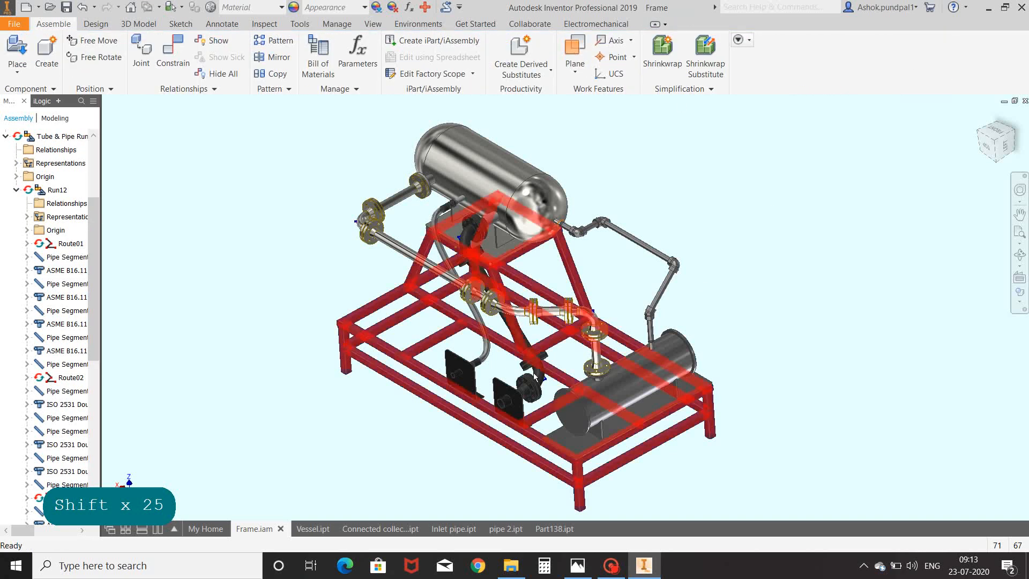
- Slide the hose-connected black bracket back and forth along the frame rail, leaving it well away from the collector, to test the flexible hose
left_click_drag(473, 370, 434, 338)
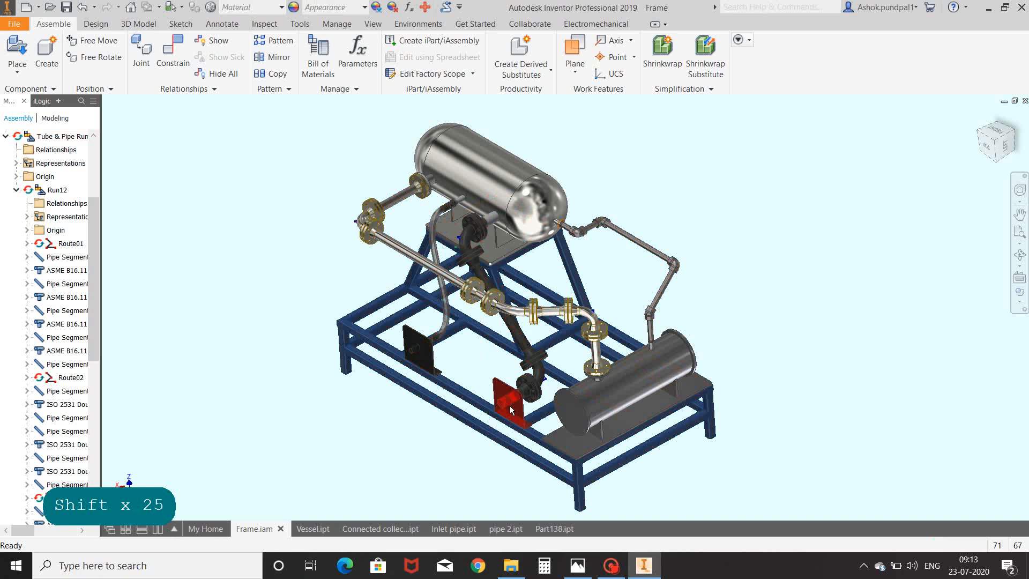
left_click_drag(515, 412, 558, 449)
scroll(493, 378, "down", 3)
left_click_drag(369, 327, 462, 391)
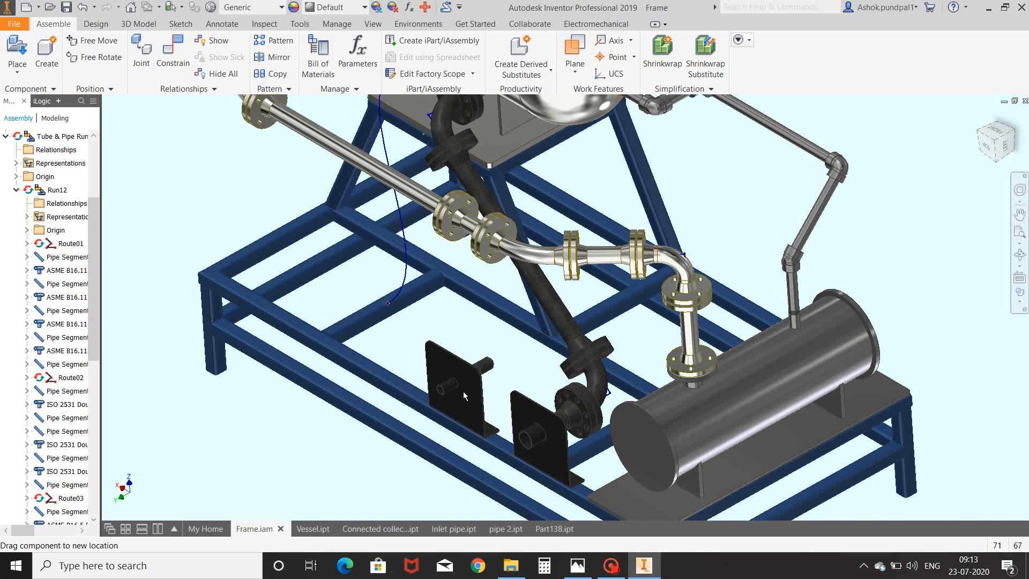
middle_click_drag(518, 361, 637, 380, "shift")
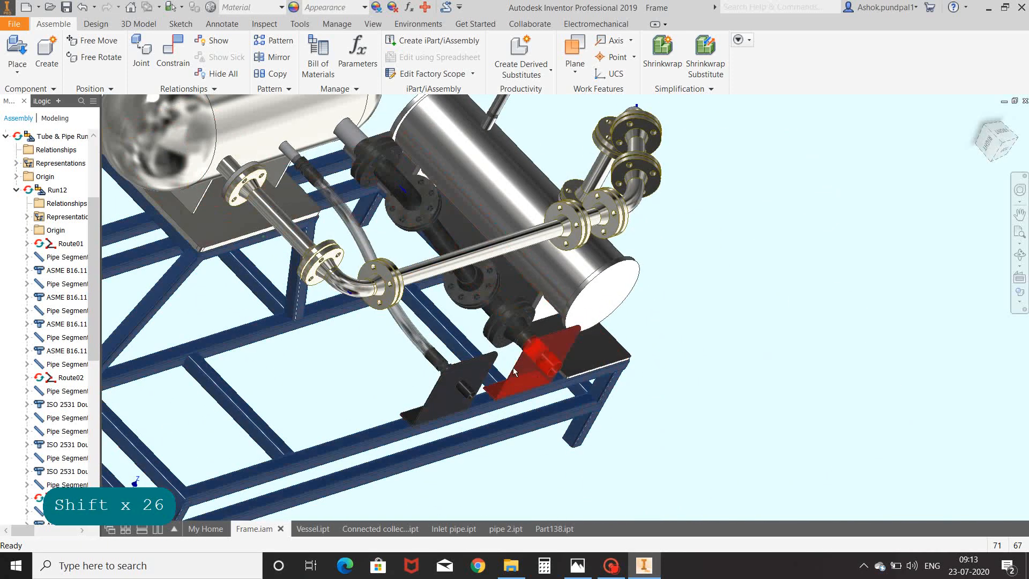
left_click_drag(513, 370, 303, 404)
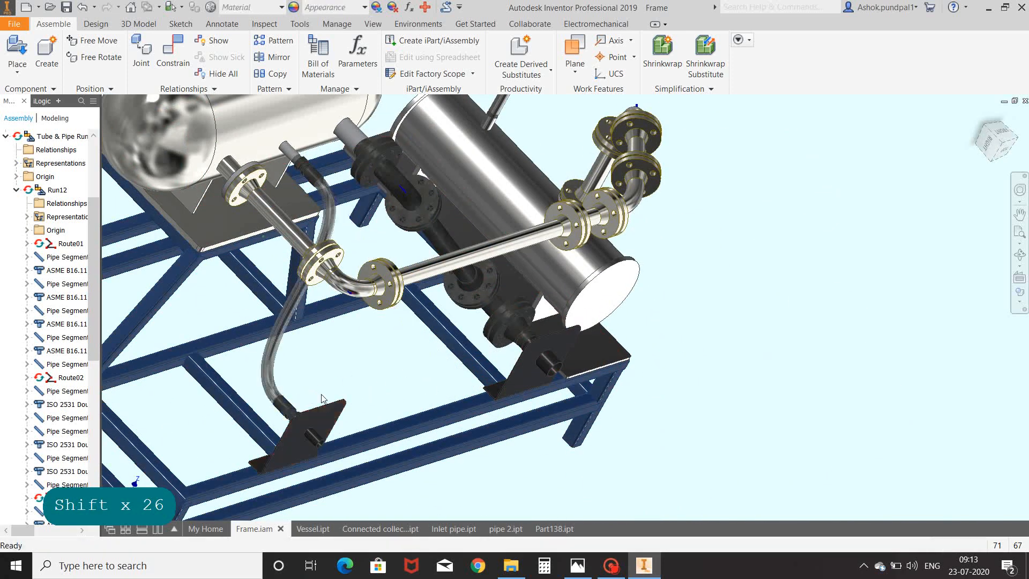
- Slide the black bracket on the dark flanged pipe along the frame rail, away from the collector and towards the hose-connected bracket
middle_click_drag(476, 358, 616, 303, "shift")
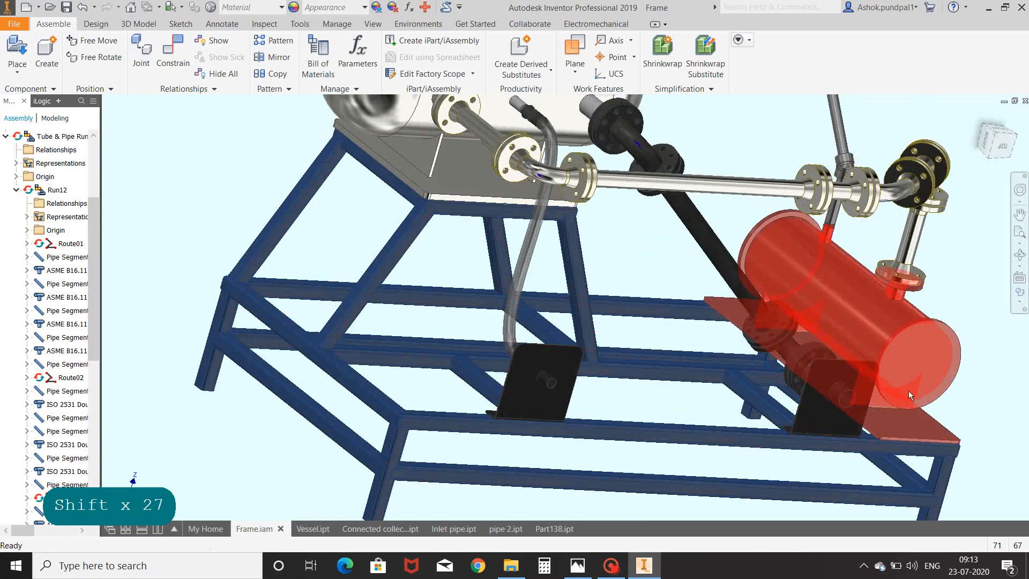
left_click_drag(842, 385, 686, 394)
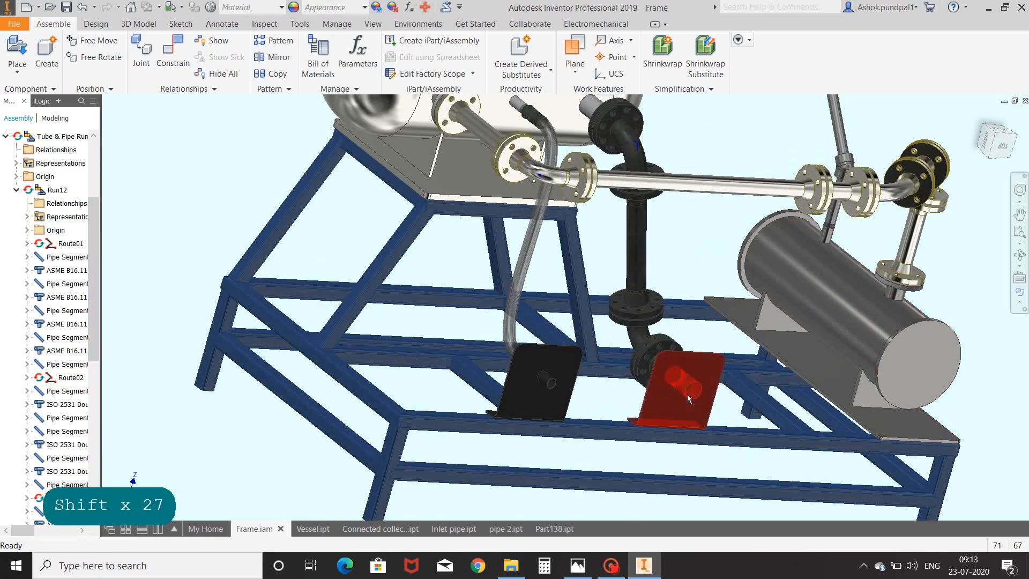
- Review the complete frame assembly with its vessel, collector, pipe runs and hose in a centred isometric corner view
scroll(724, 257, "up", 5)
middle_click_drag(721, 258, 550, 266, "shift")
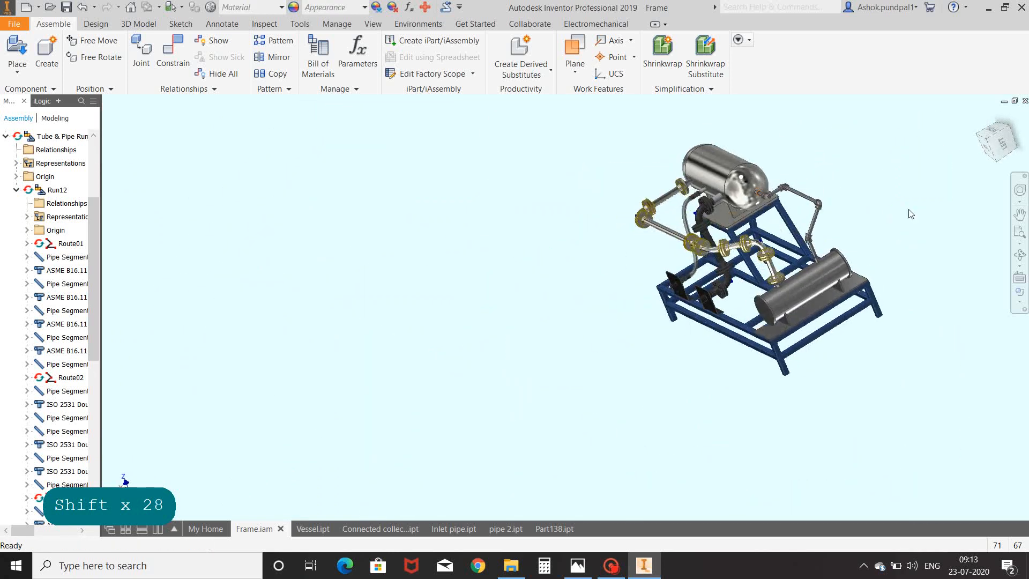
middle_click_drag(909, 214, 756, 230)
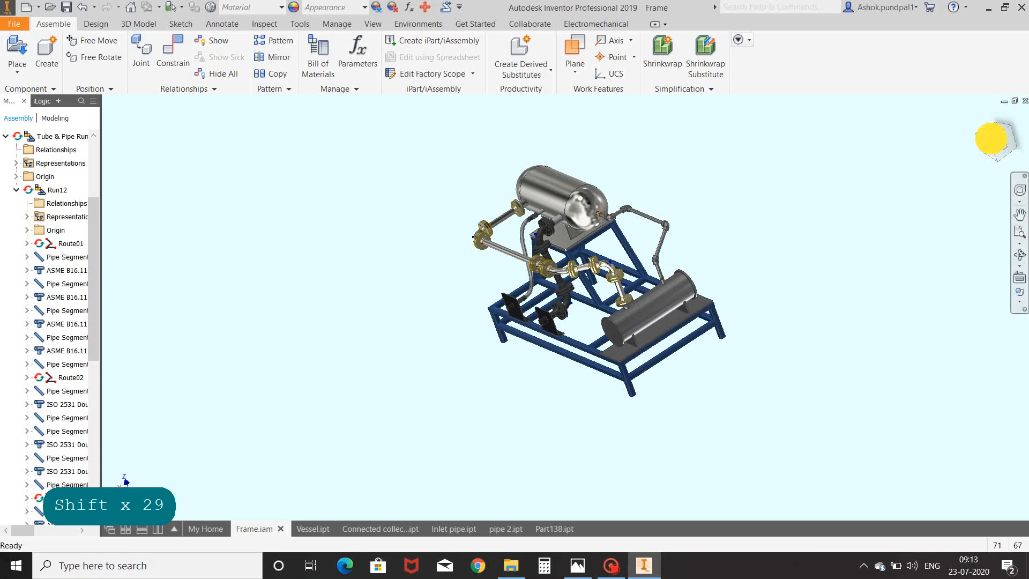
left_click(991, 138)
scroll(762, 277, "down", 6)
scroll(745, 283, "up", 6)
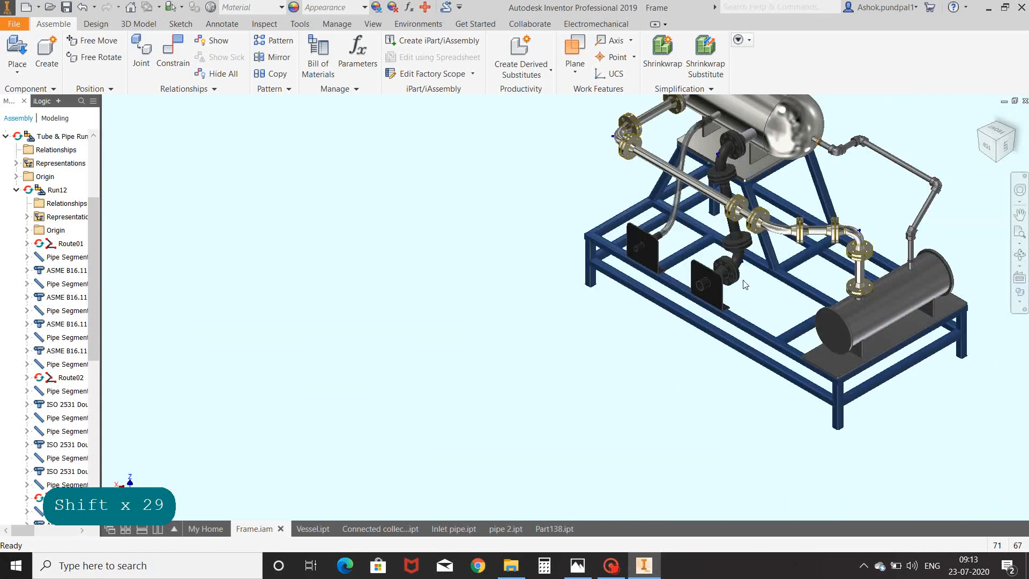
middle_click_drag(742, 285, 466, 369)
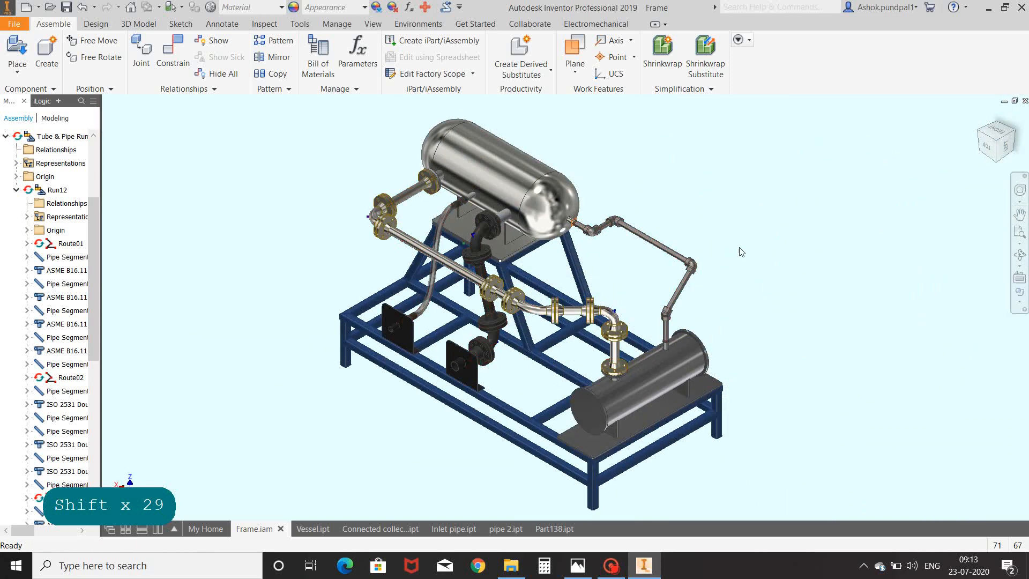
middle_click_drag(740, 252, 745, 256)
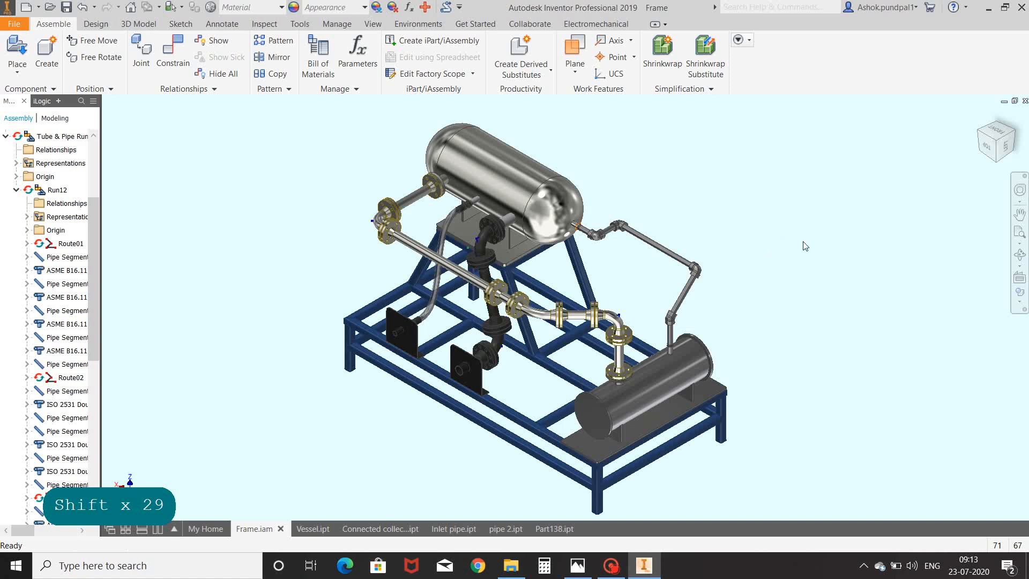